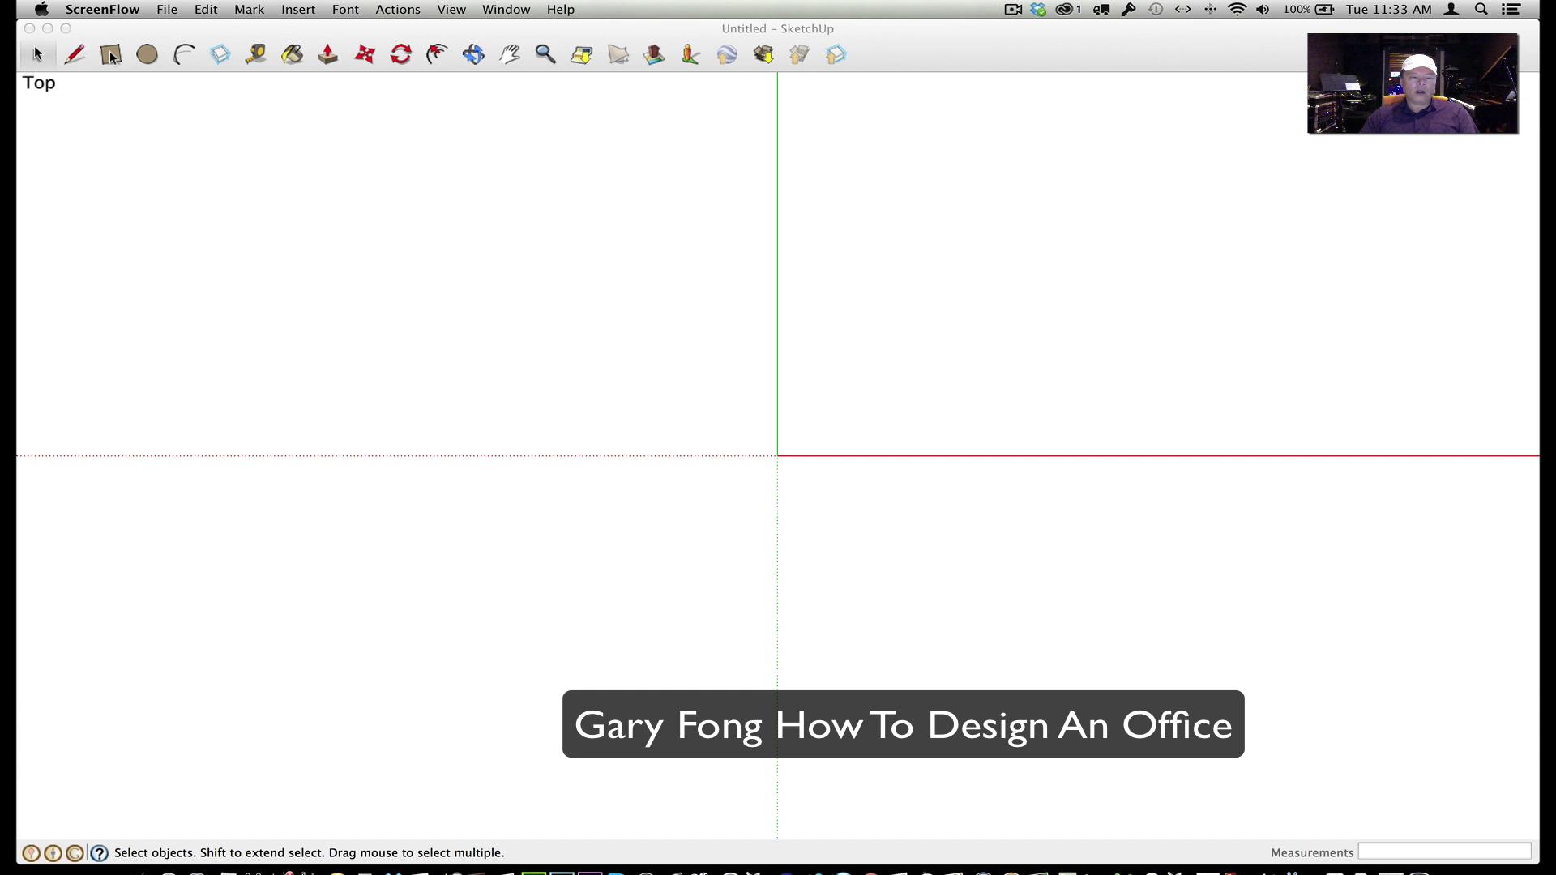
Draw a ground-plane rectangle from the origin, about 11' by 8' 6"
{"action": "left_click", "coordinate": [110, 52]}
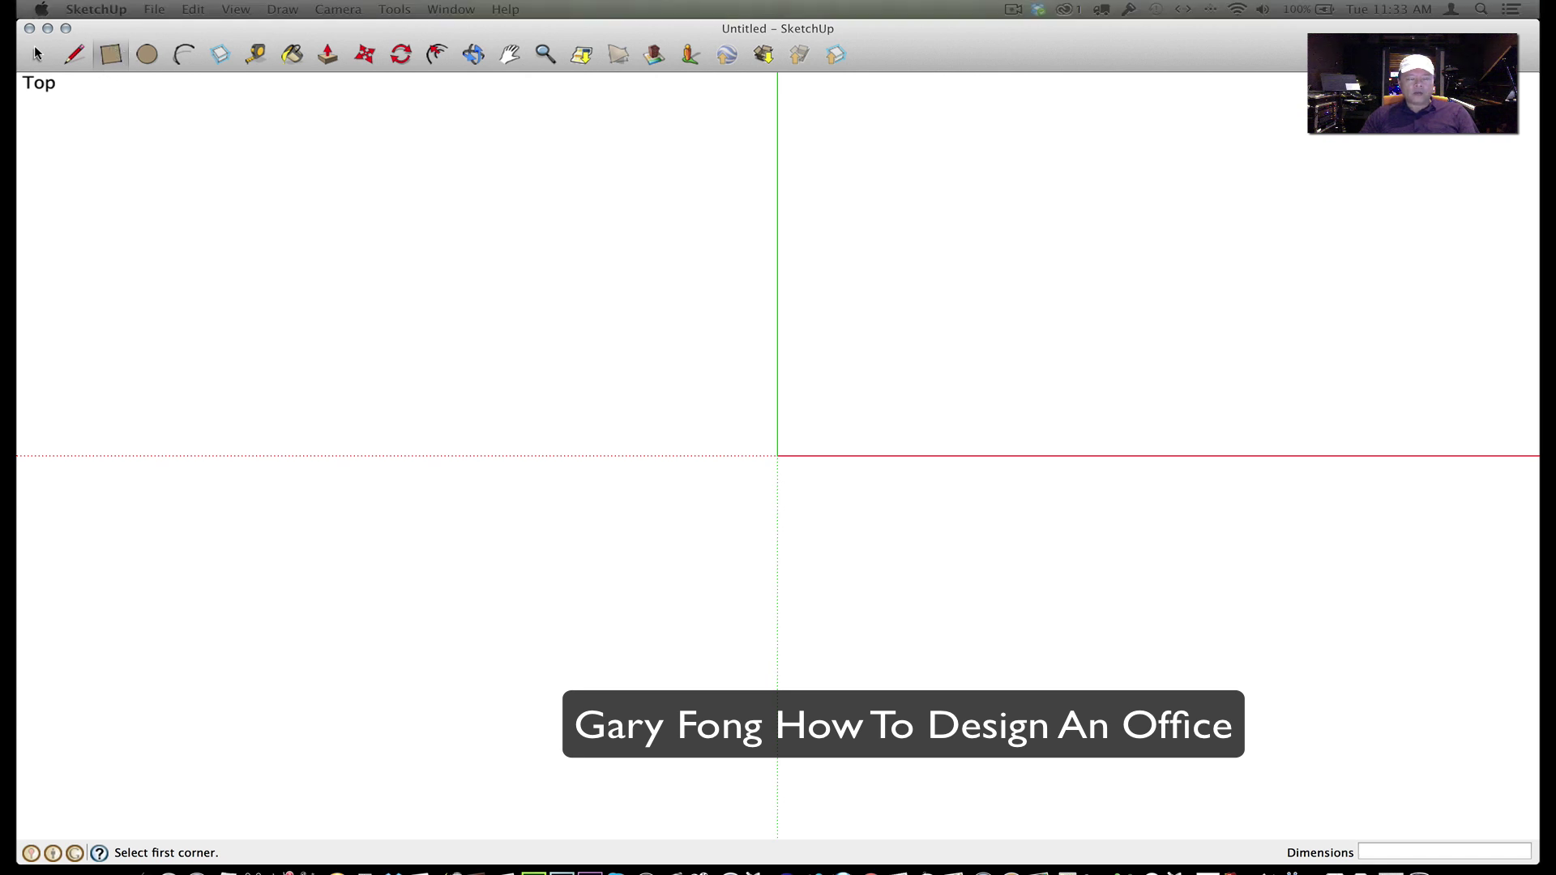
{"action": "left_click_drag", "start_coordinate": [248, 230], "coordinate": [84, 159]}
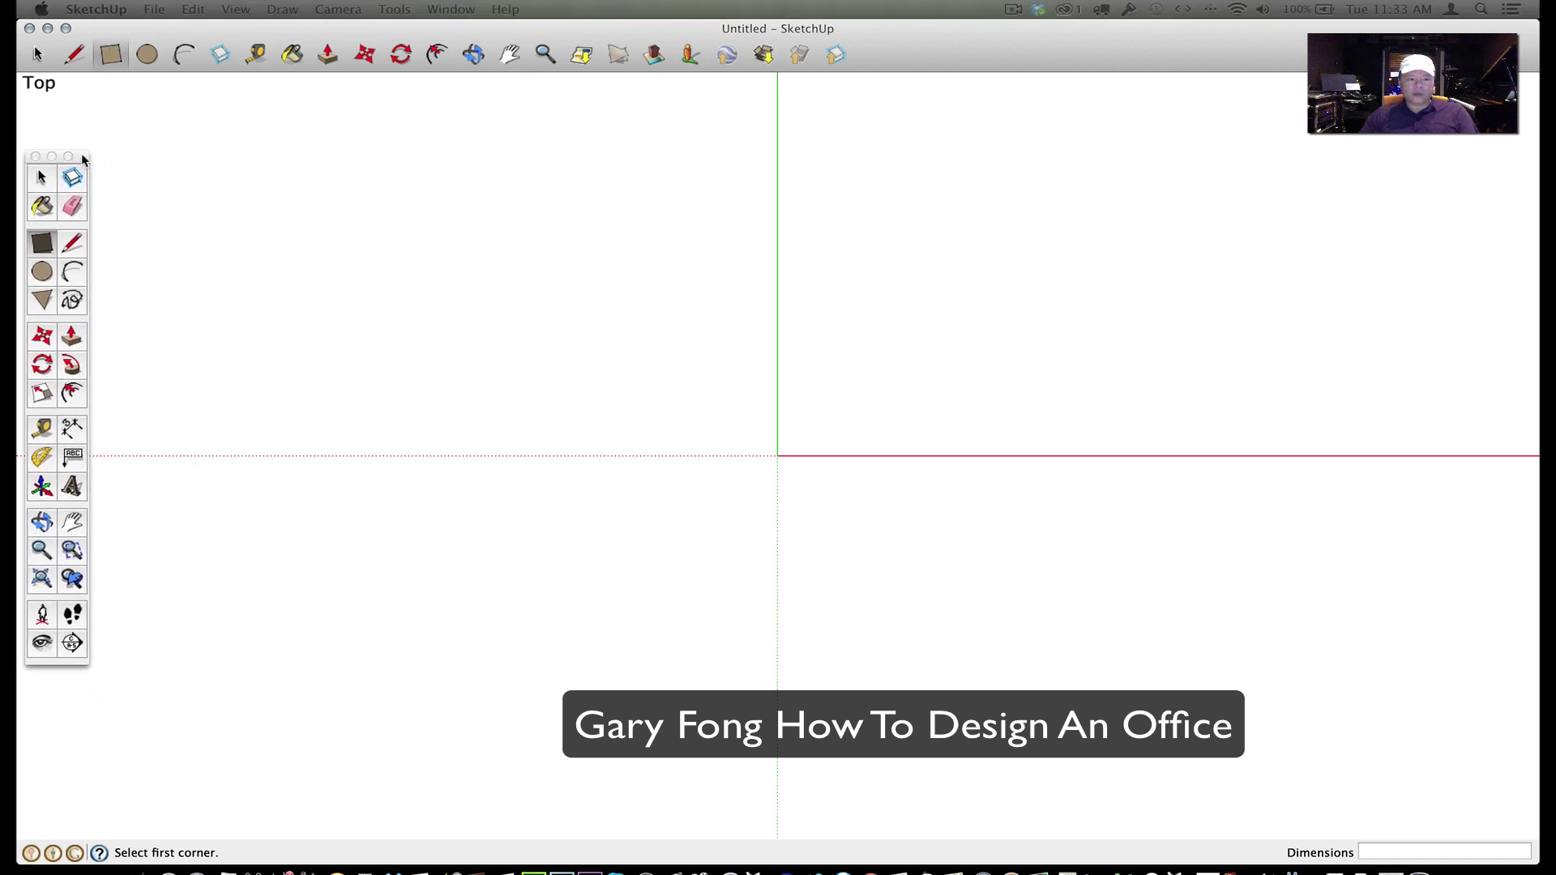
{"action": "left_click", "coordinate": [111, 56]}
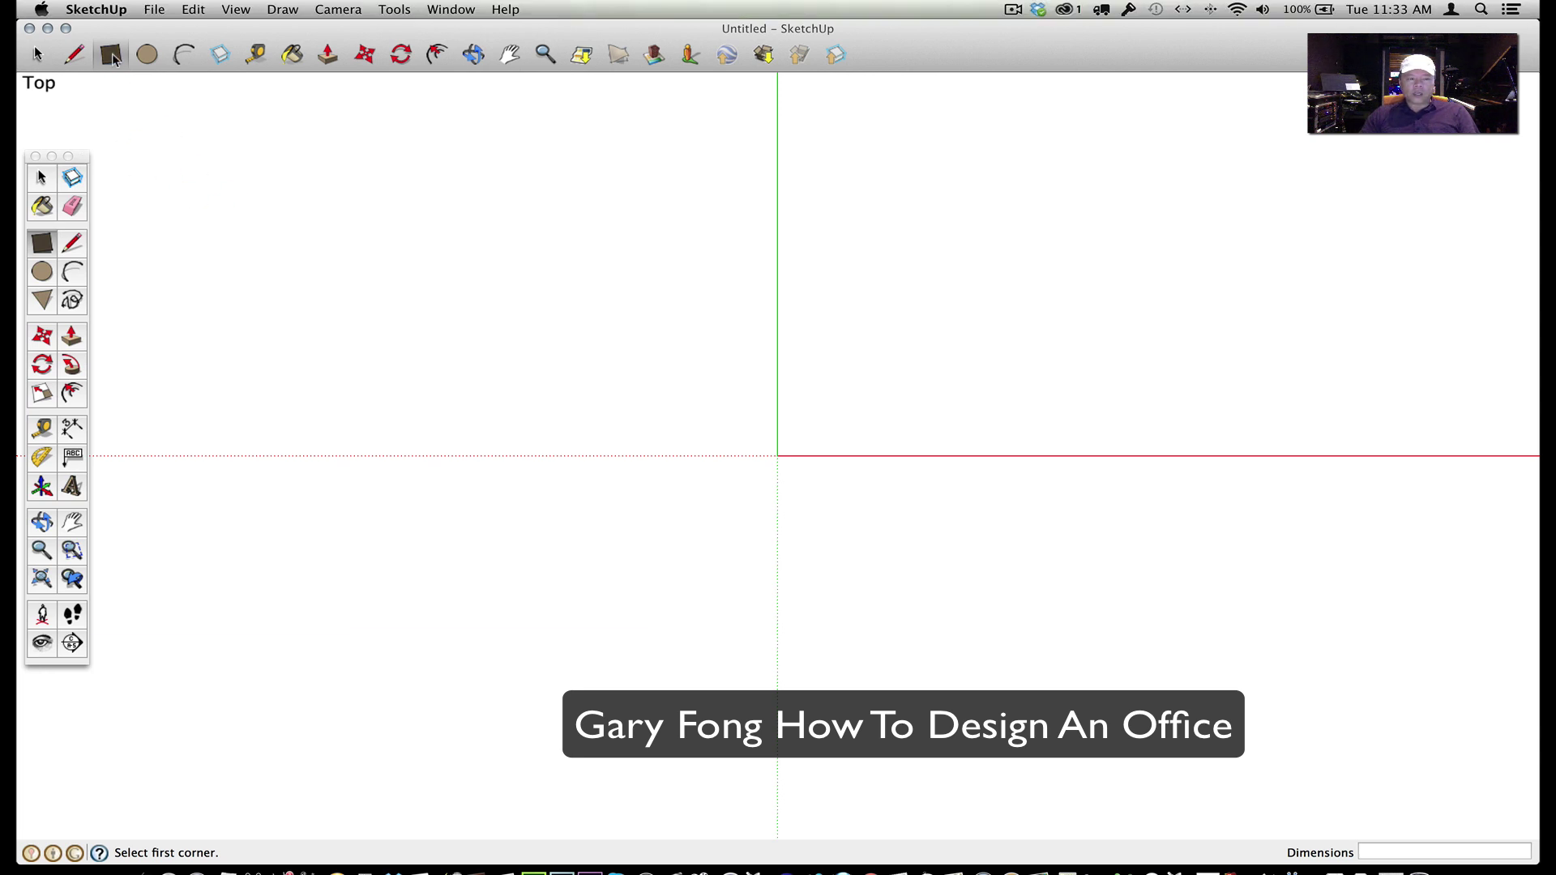
{"action": "left_click", "coordinate": [777, 457]}
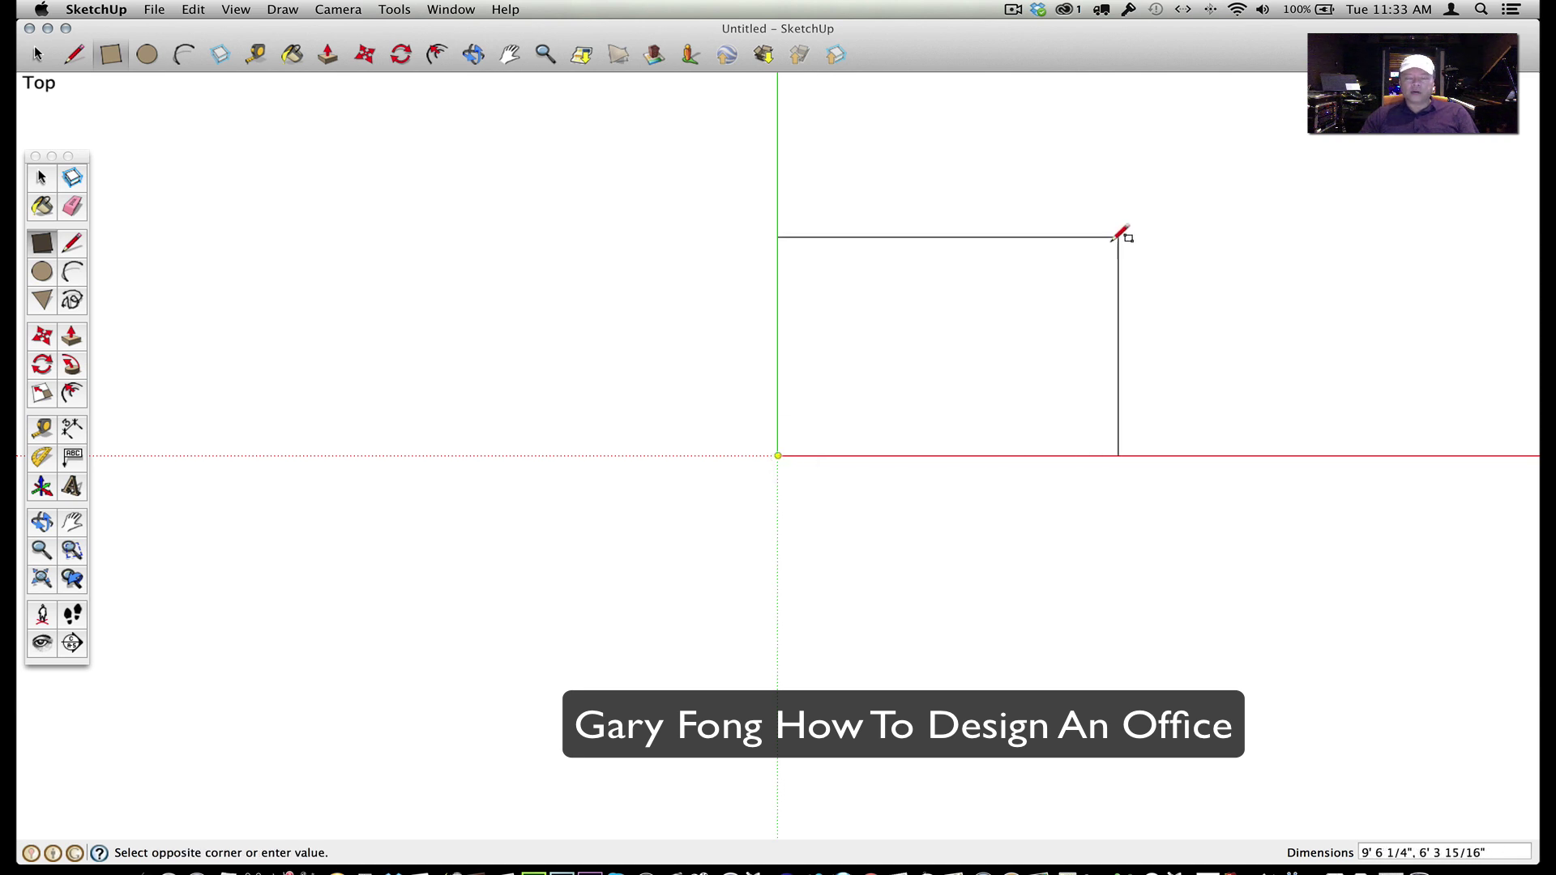
{"action": "scroll", "coordinate": [786, 299], "scroll_direction": "down", "scroll_amount": 1}
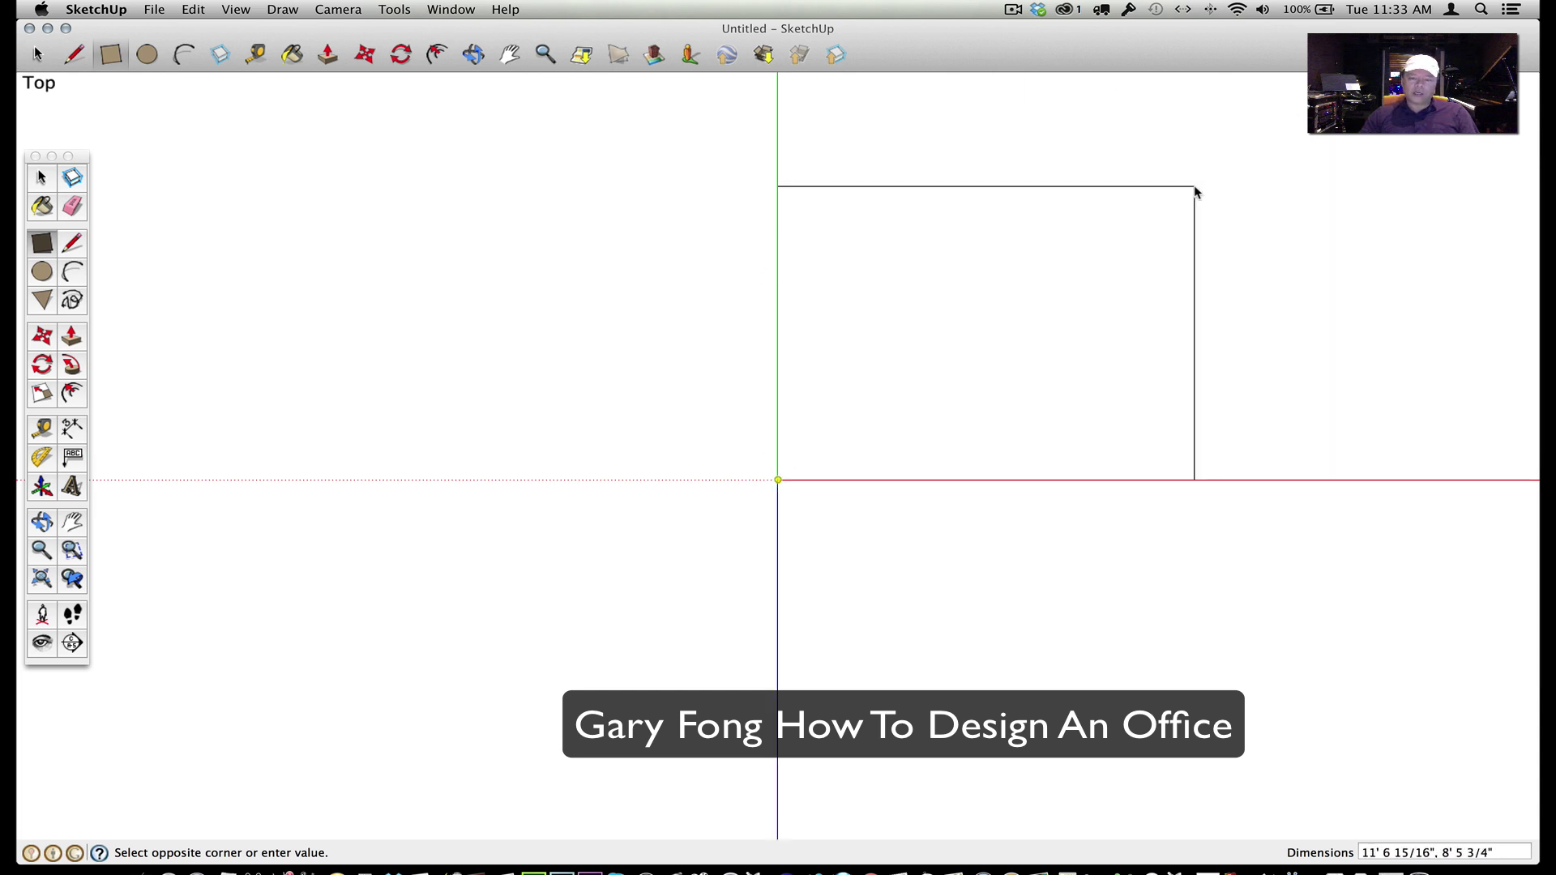
{"action": "left_click", "coordinate": [1174, 188]}
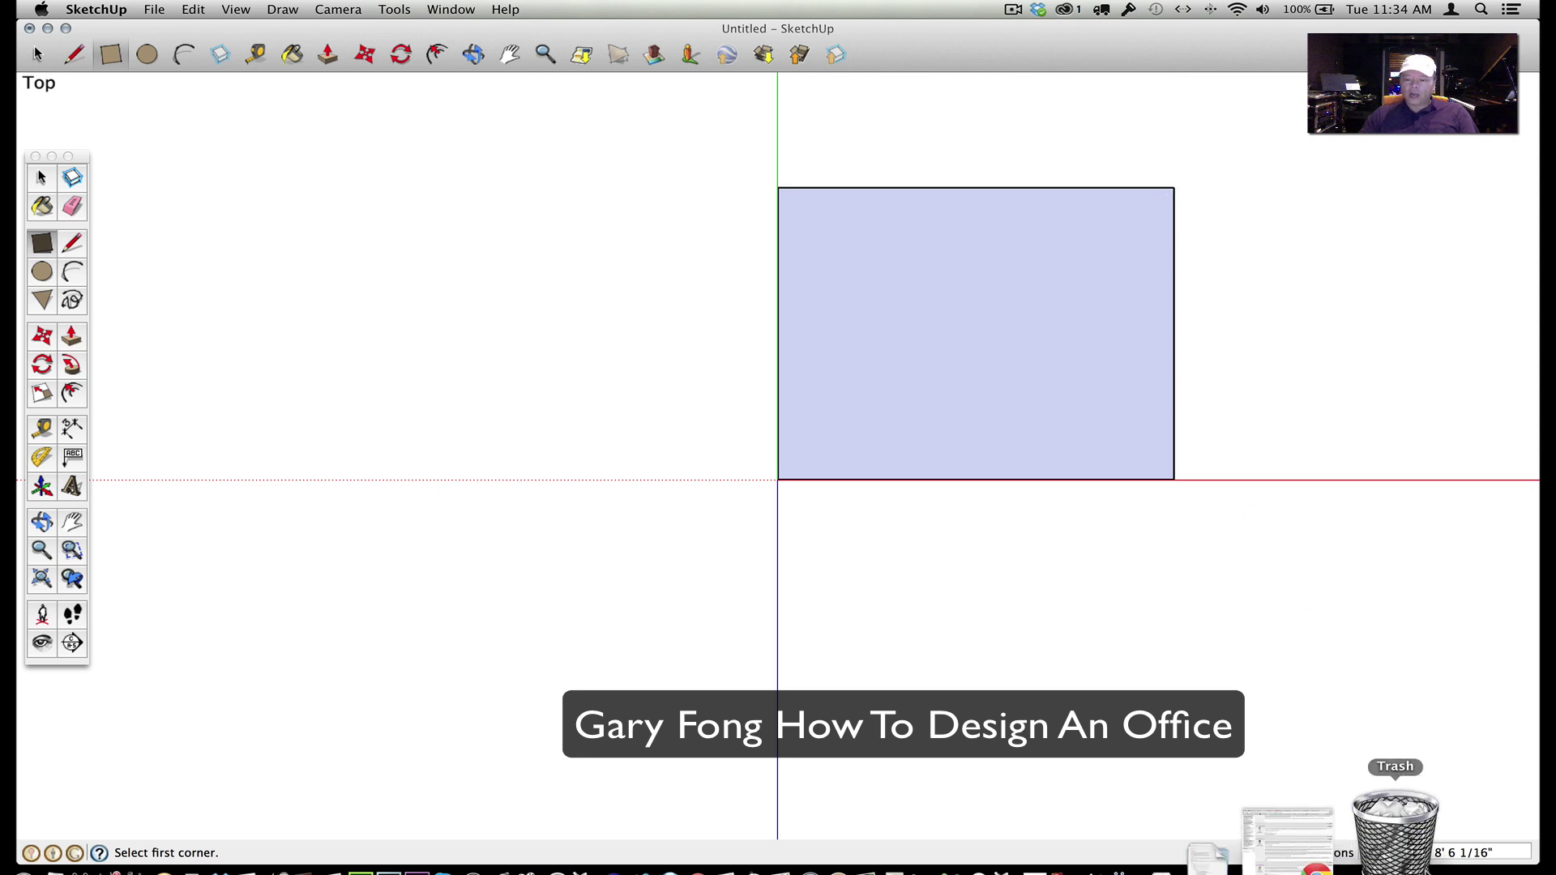
Set the rectangle's dimensions to 30',32'
{"action": "left_click", "coordinate": [1479, 852]}
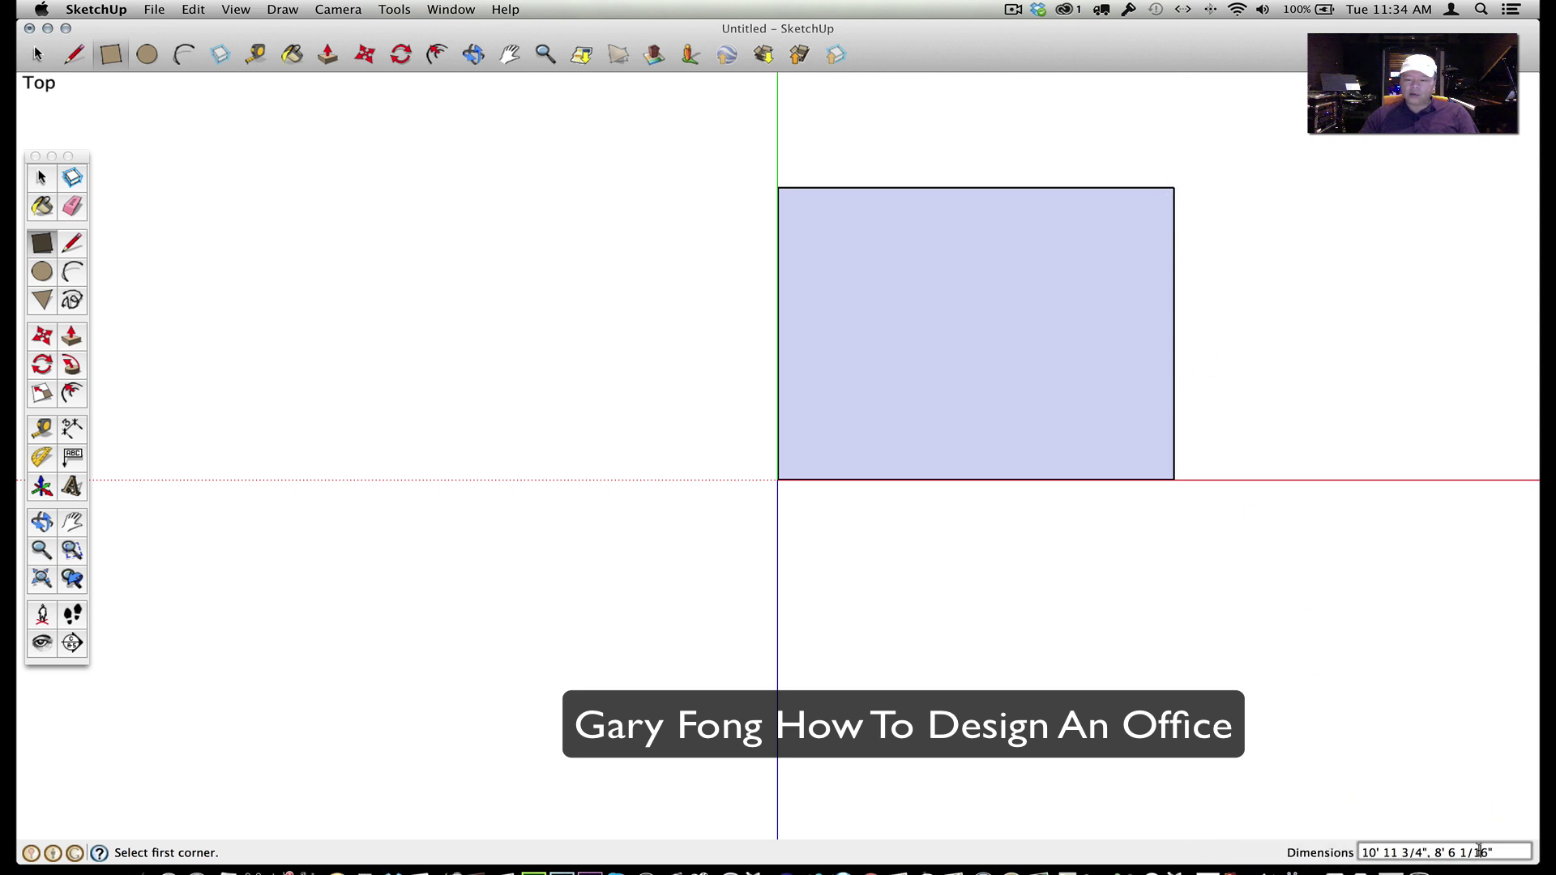
{"action": "triple_click", "coordinate": [1479, 852]}
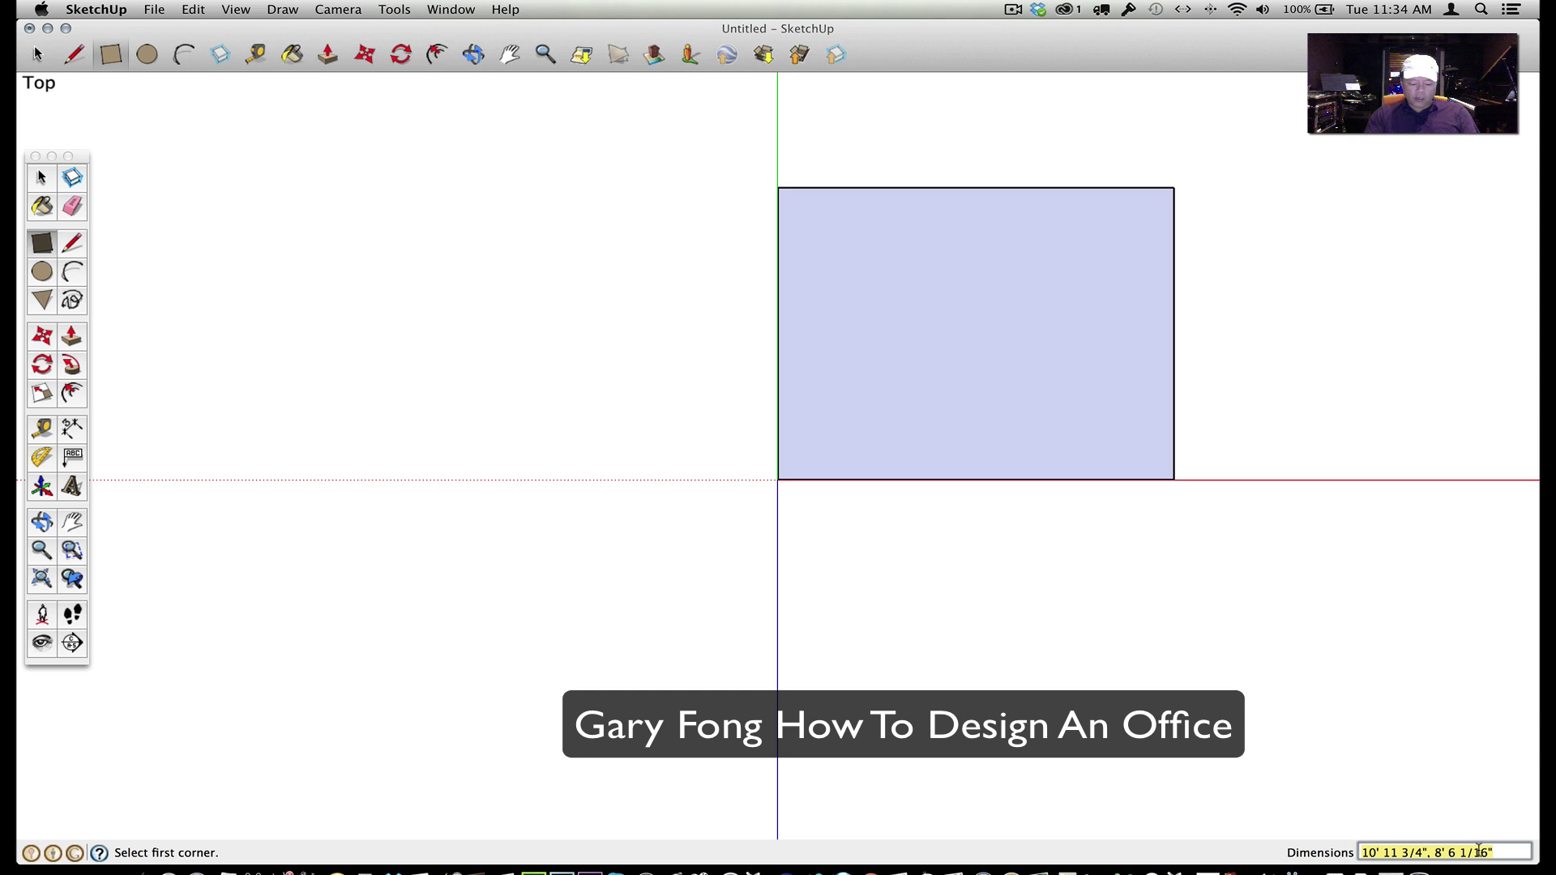
{"action": "type", "text": "30"}
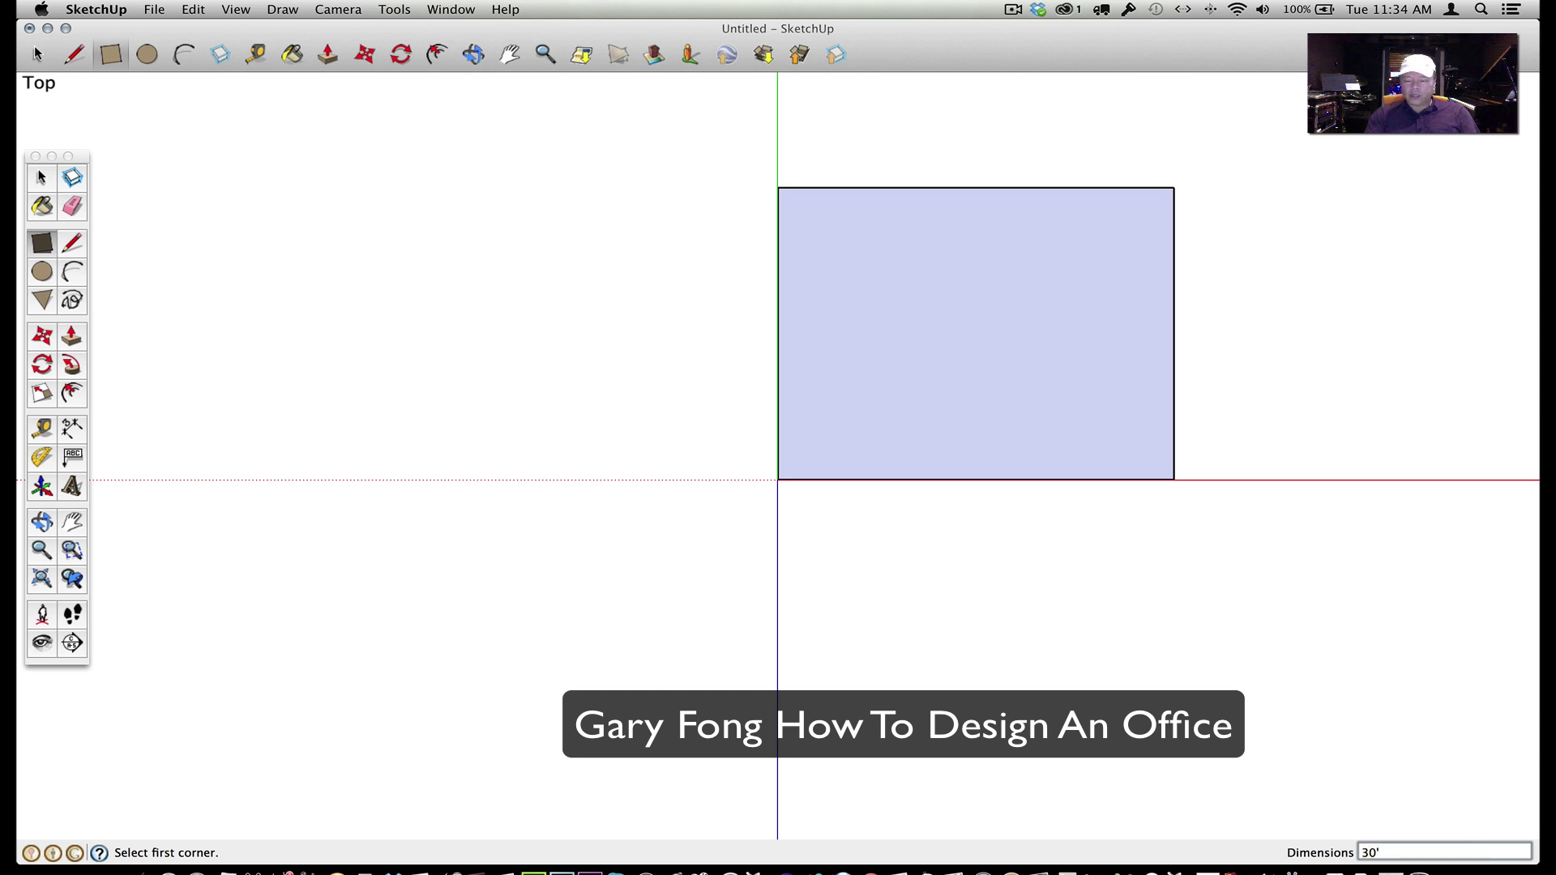
{"action": "type", "text": "',32"}
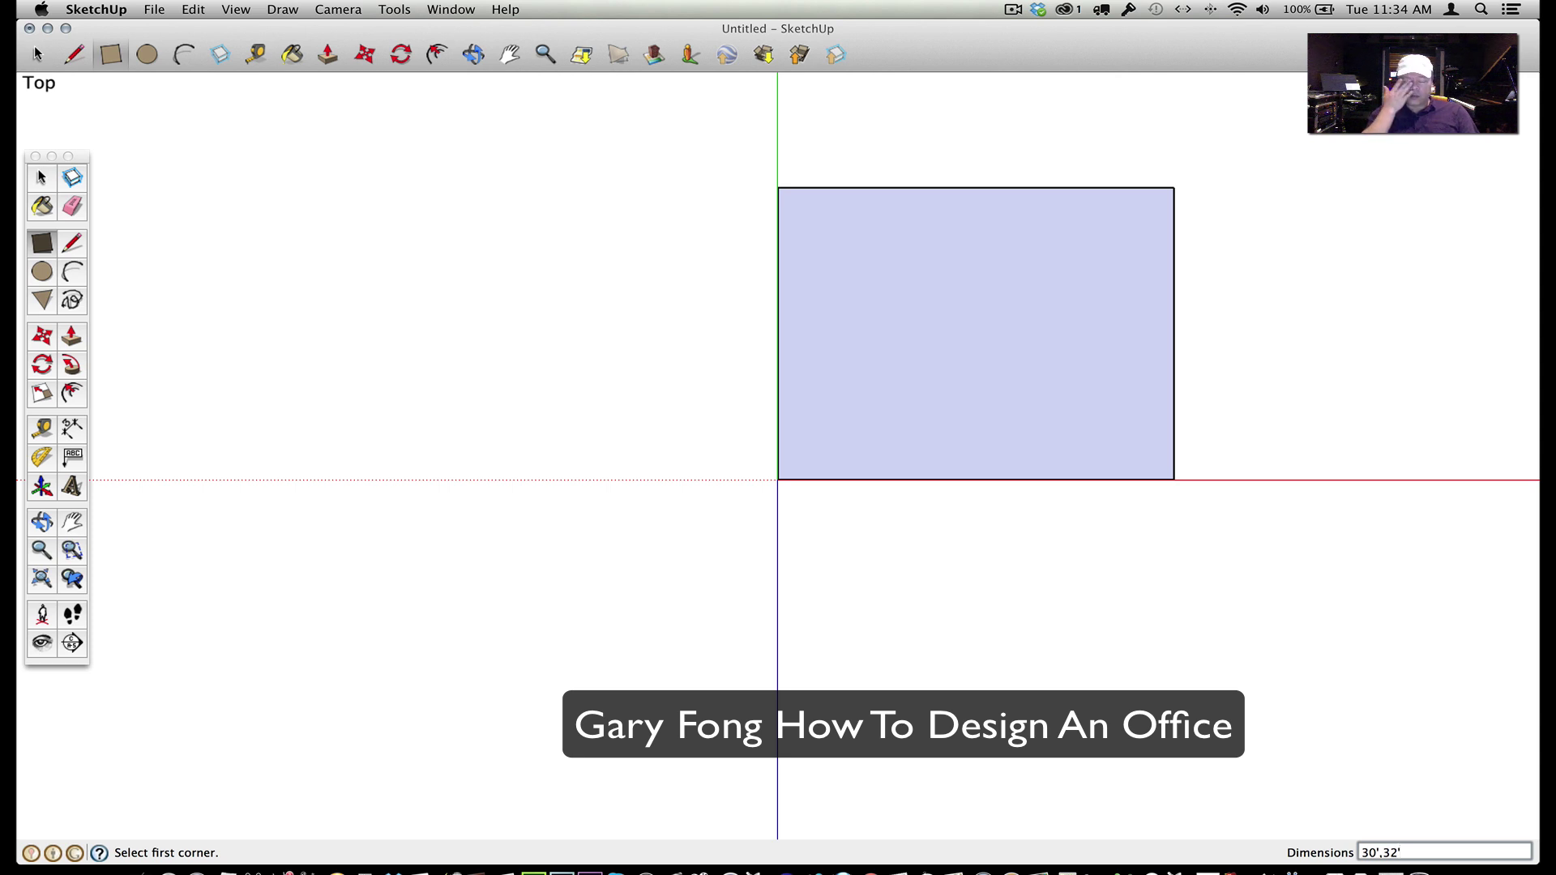
{"action": "type", "text": "'"}
{"action": "key", "text": "Return"}
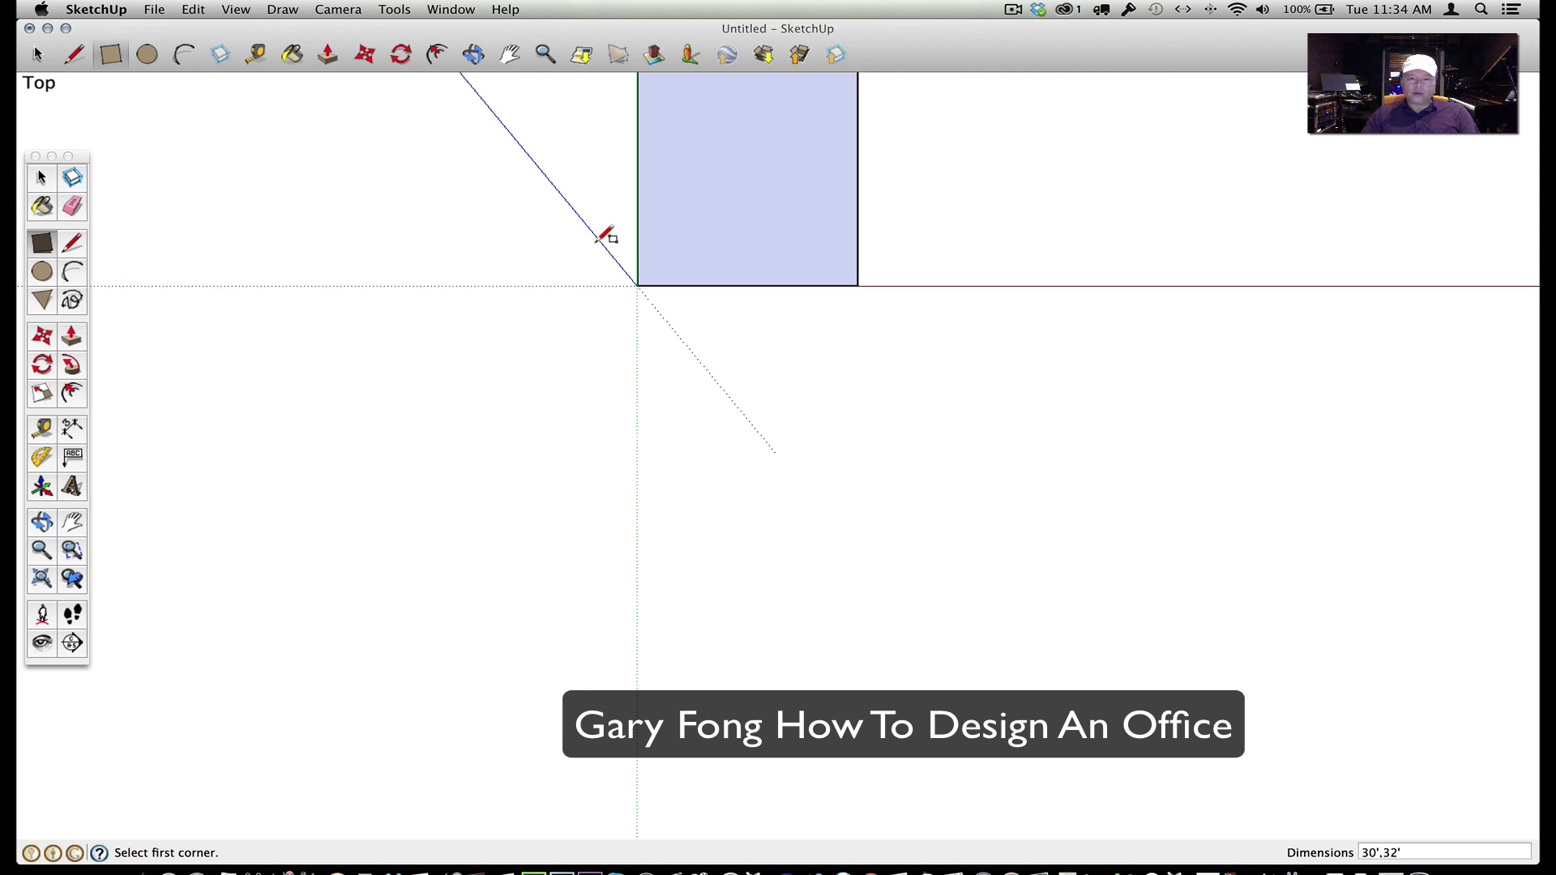
Push/Pull the floor rectangle upward about 9' 2" to form the building block
{"action": "key", "text": "h"}
{"action": "left_click_drag", "start_coordinate": [549, 184], "coordinate": [650, 408]}
{"action": "scroll", "coordinate": [650, 408], "scroll_direction": "down", "scroll_amount": 2}
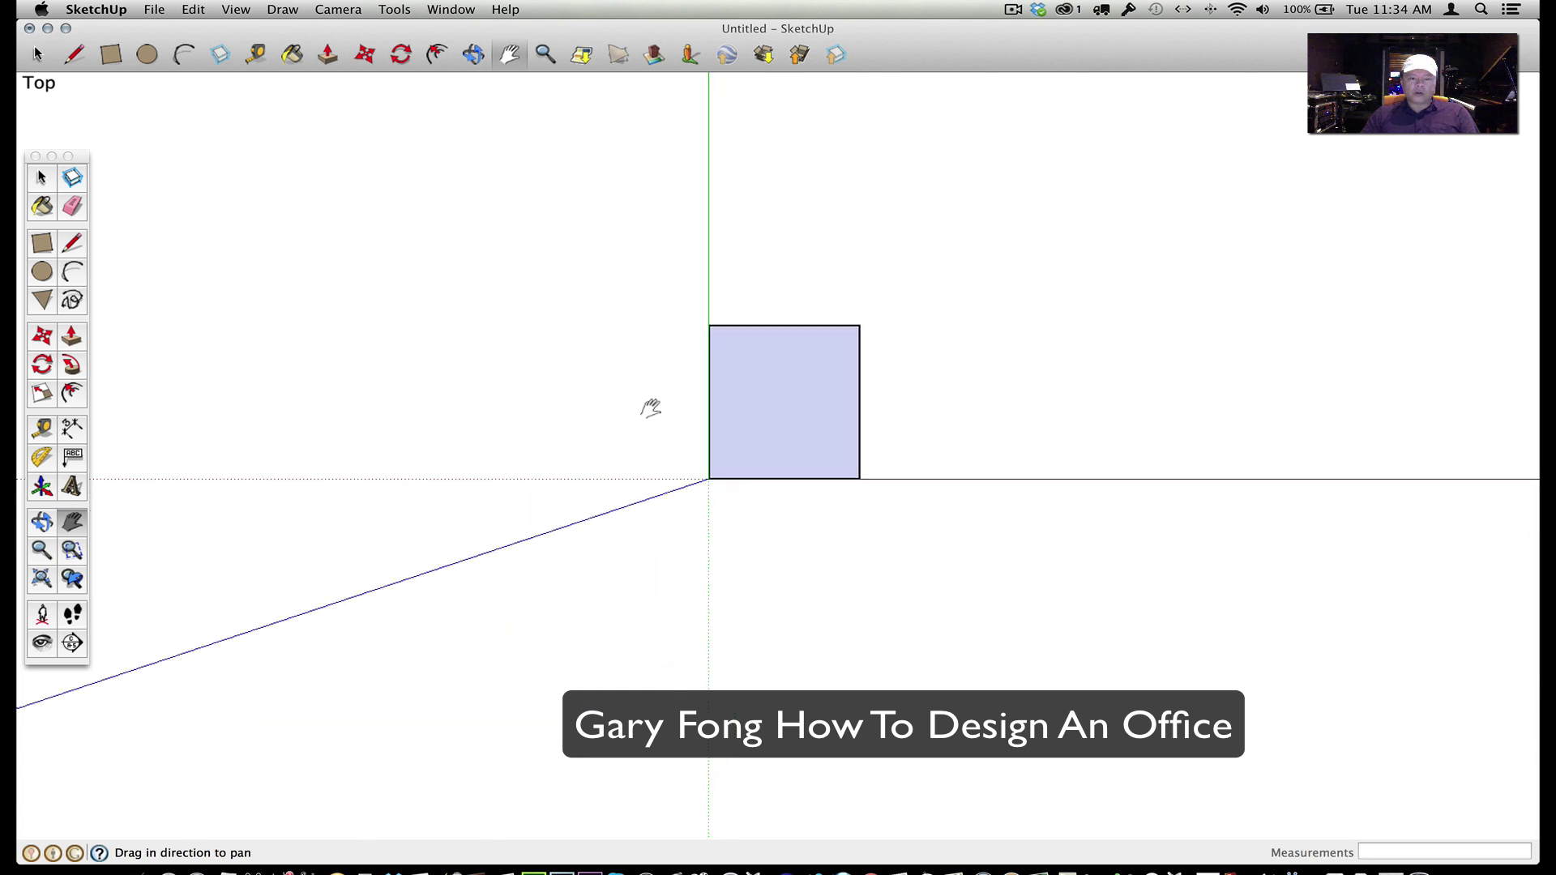
{"action": "scroll", "coordinate": [650, 408], "scroll_direction": "up", "scroll_amount": 6}
{"action": "left_click_drag", "start_coordinate": [737, 428], "coordinate": [576, 405]}
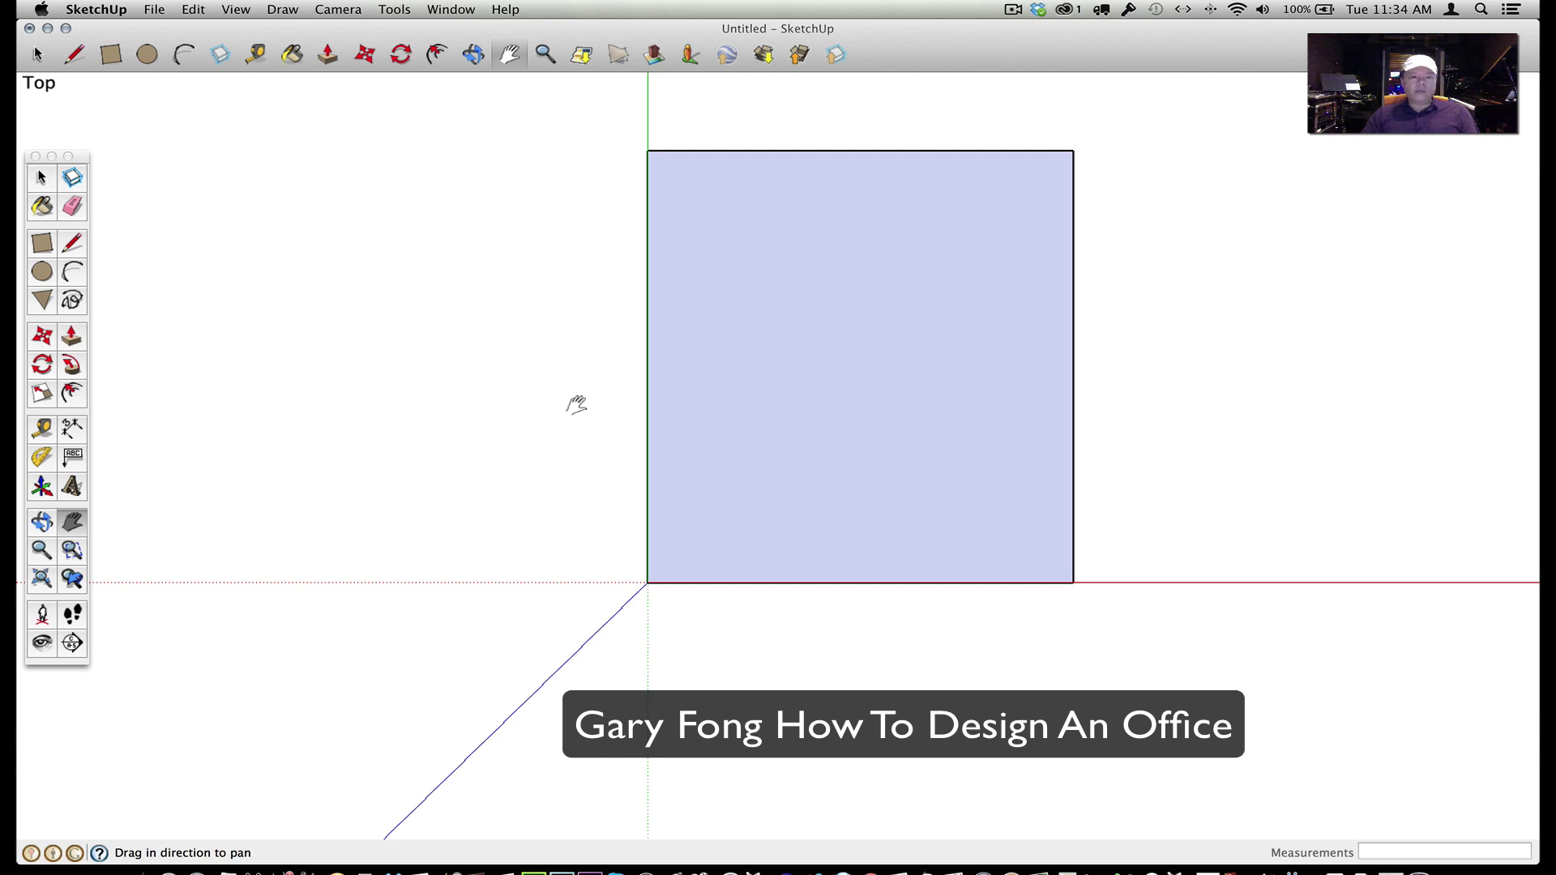
{"action": "left_click", "coordinate": [472, 54]}
{"action": "left_click_drag", "start_coordinate": [793, 652], "coordinate": [562, 142]}
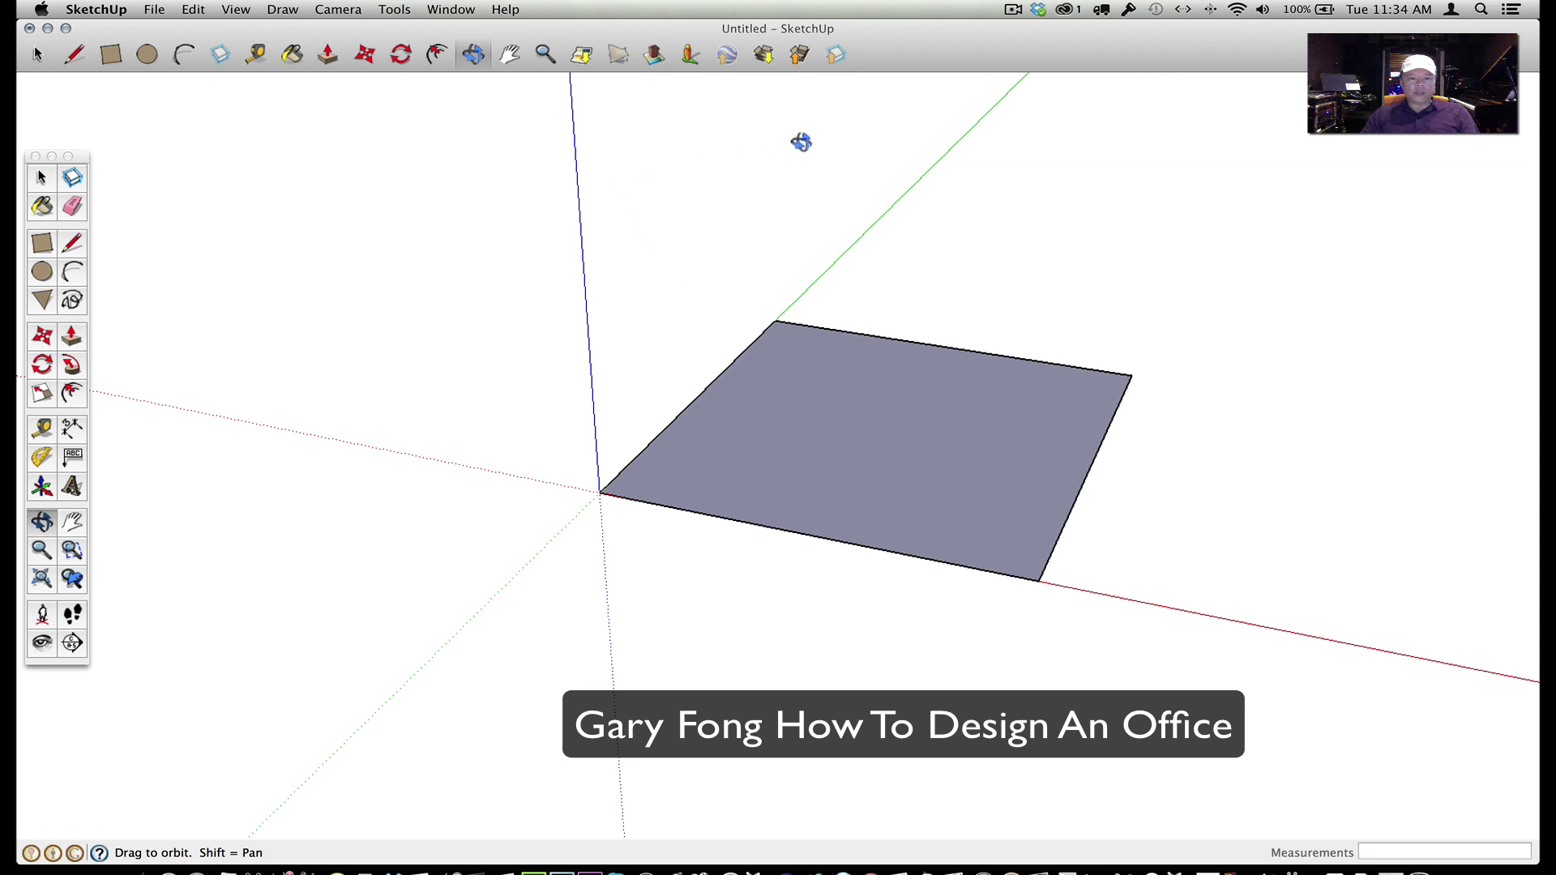
{"action": "left_click", "coordinate": [328, 56]}
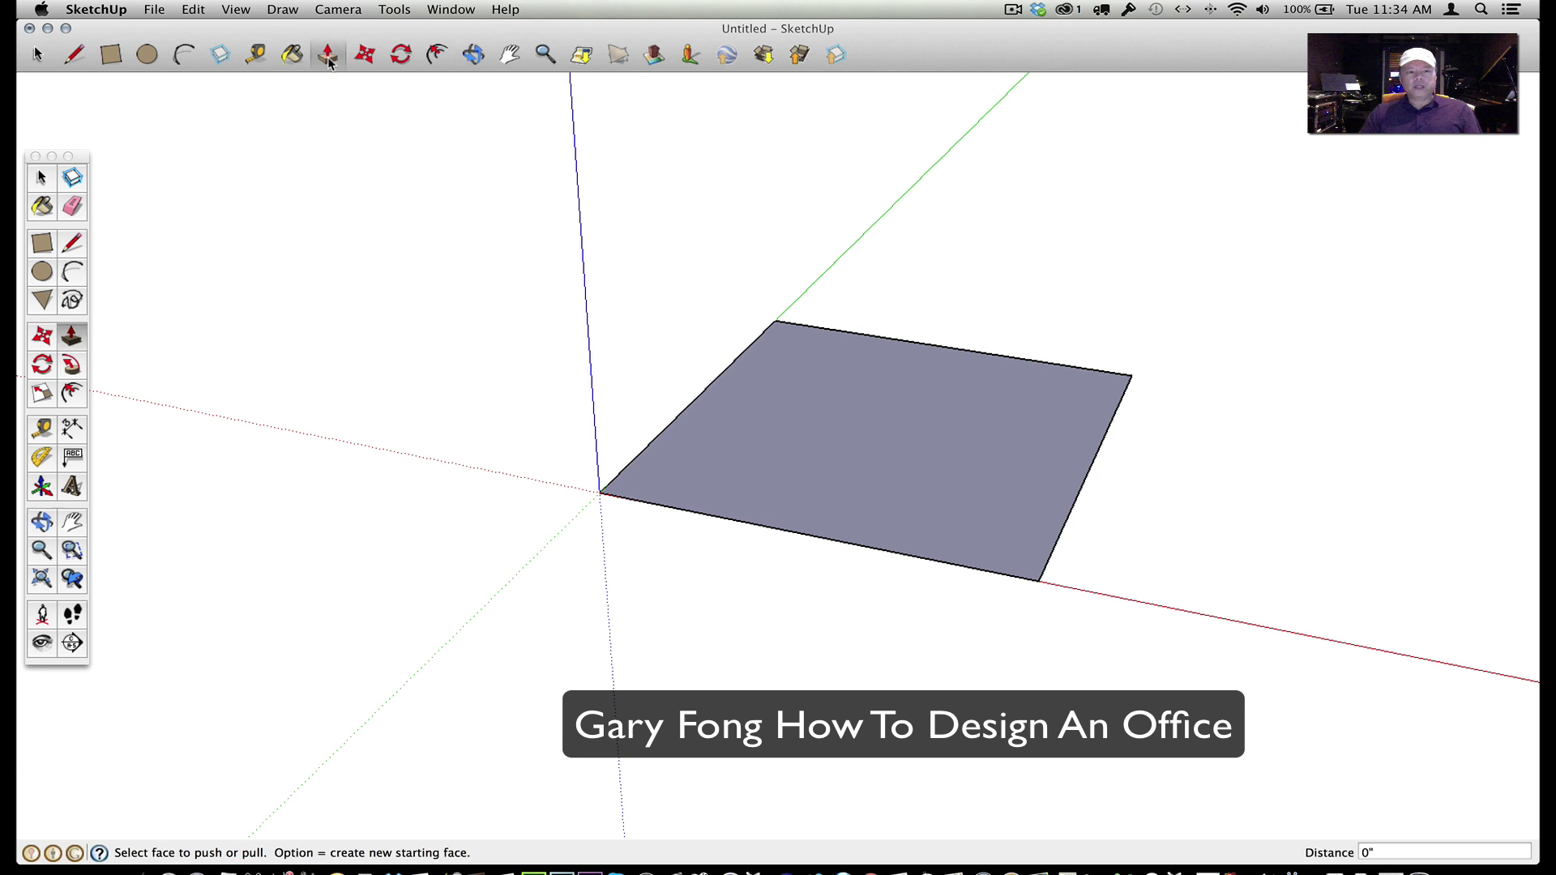
{"action": "left_click_drag", "start_coordinate": [859, 433], "coordinate": [855, 322]}
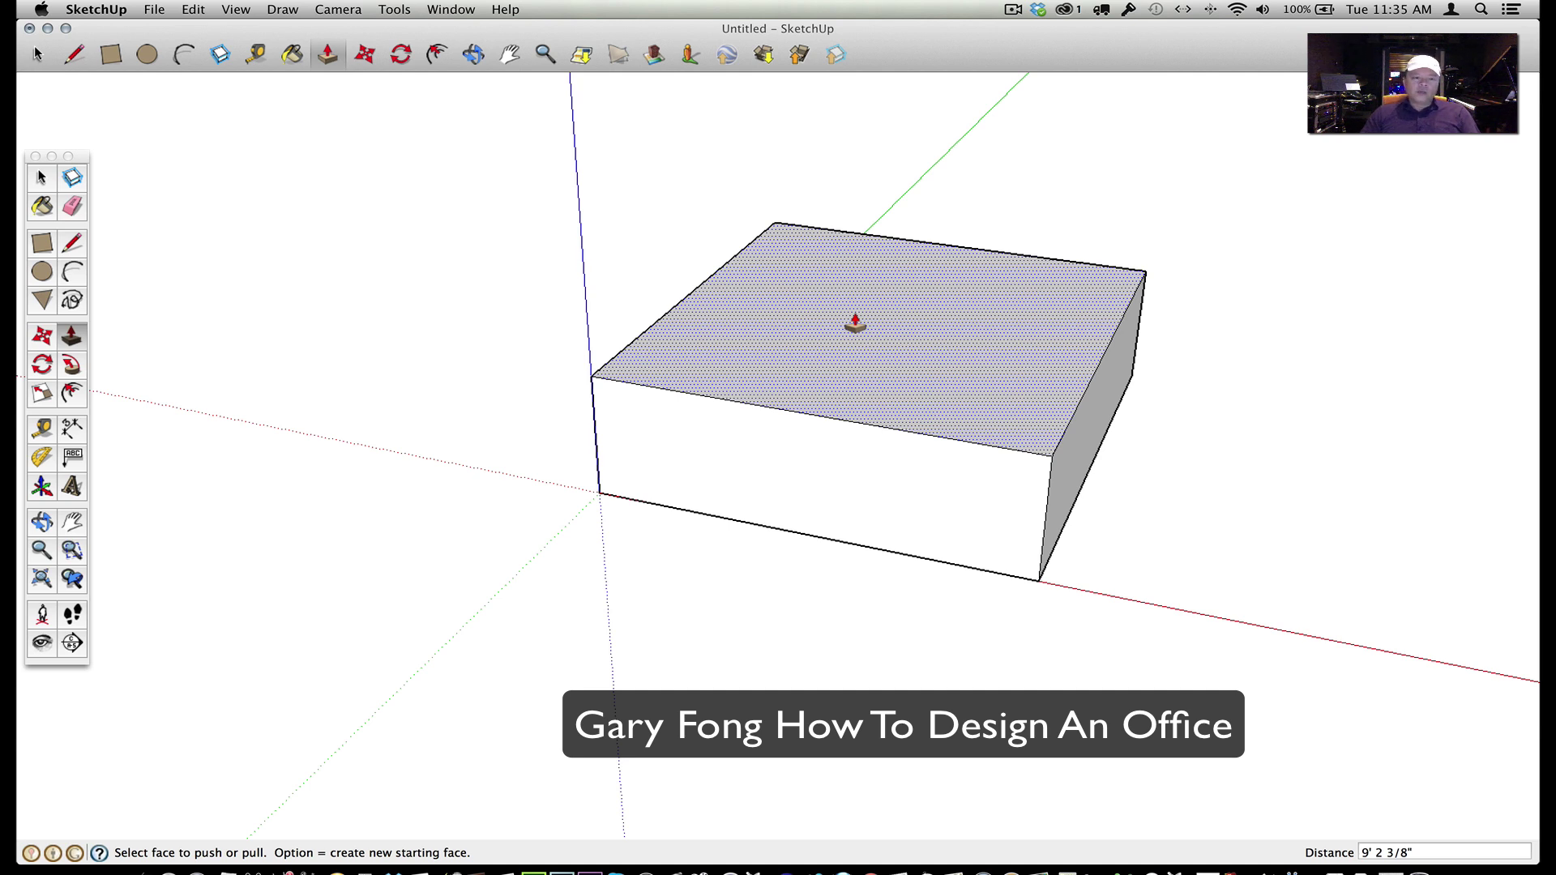
Offset the block's top face outline slightly inward to mark the wall thickness
{"action": "left_click", "coordinate": [473, 53]}
{"action": "left_click_drag", "start_coordinate": [886, 379], "coordinate": [770, 375]}
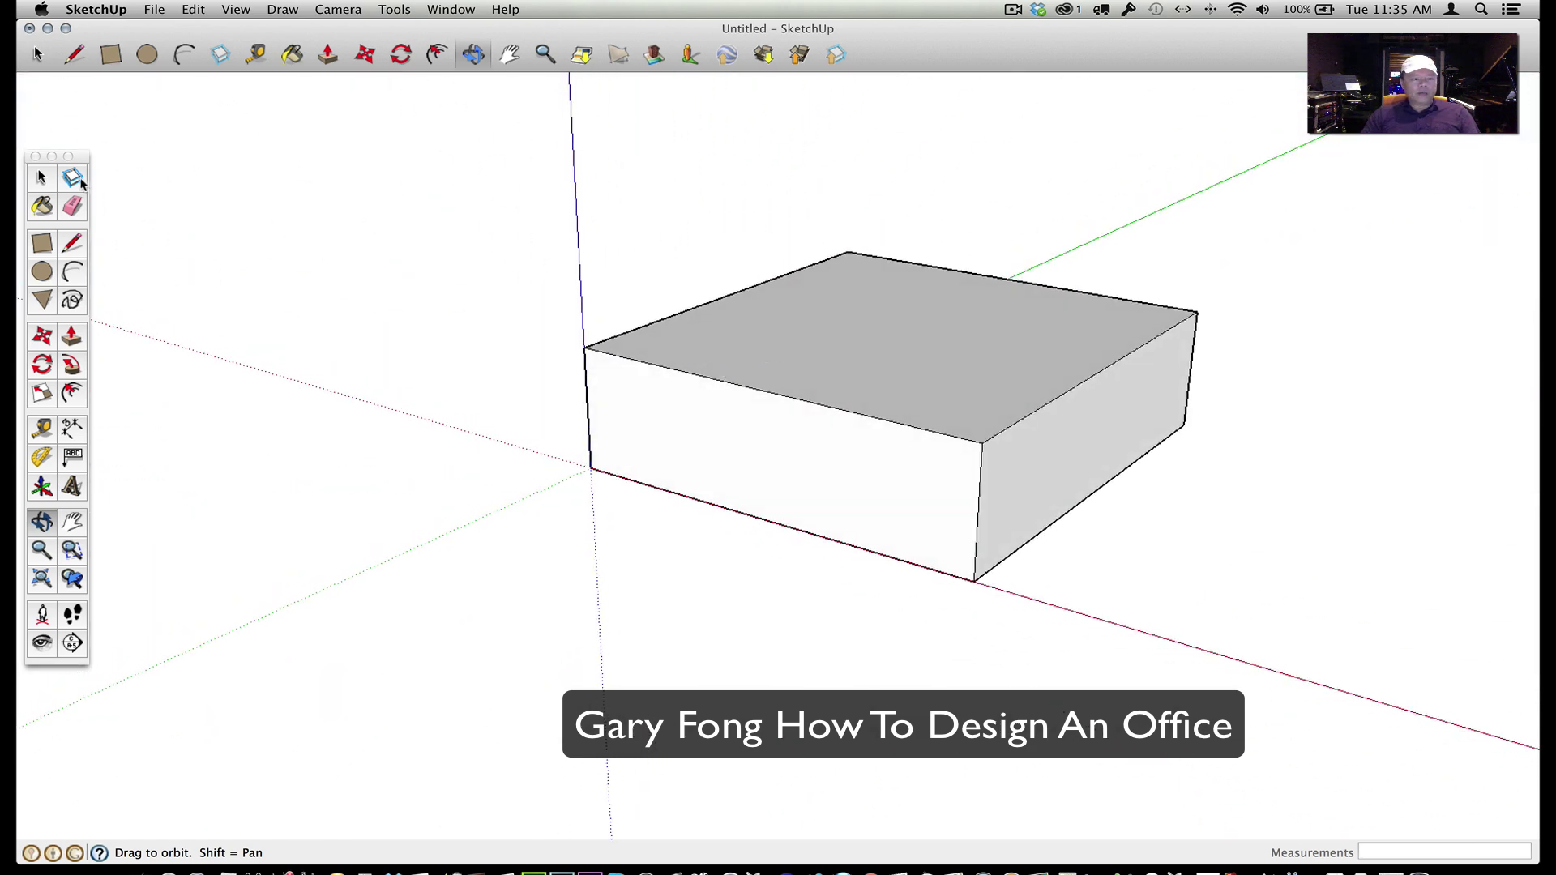
{"action": "left_click", "coordinate": [35, 182]}
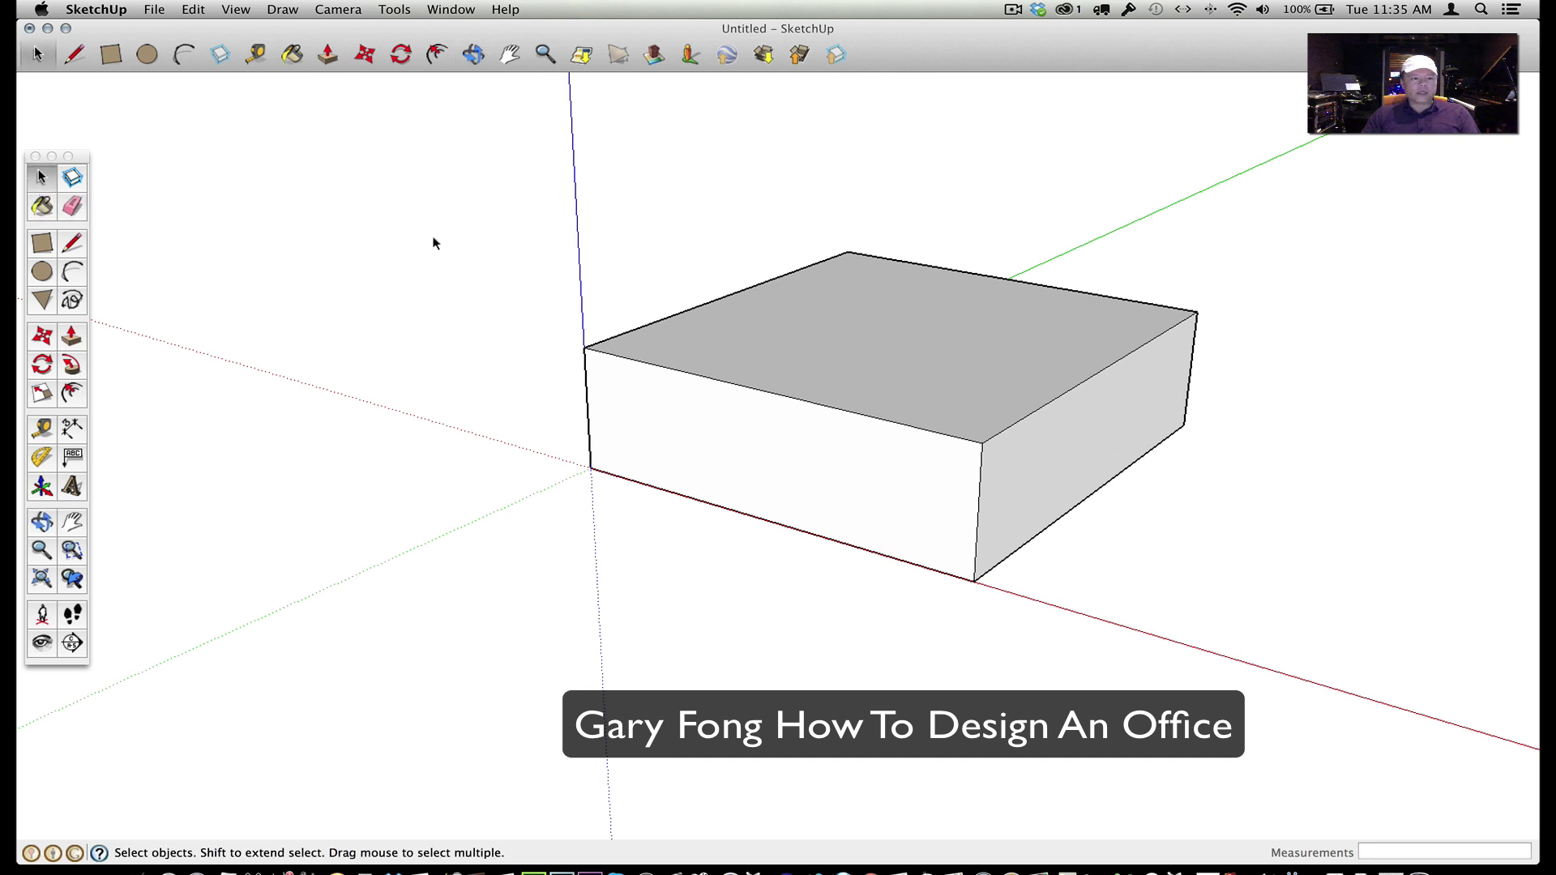
{"action": "left_click", "coordinate": [435, 54]}
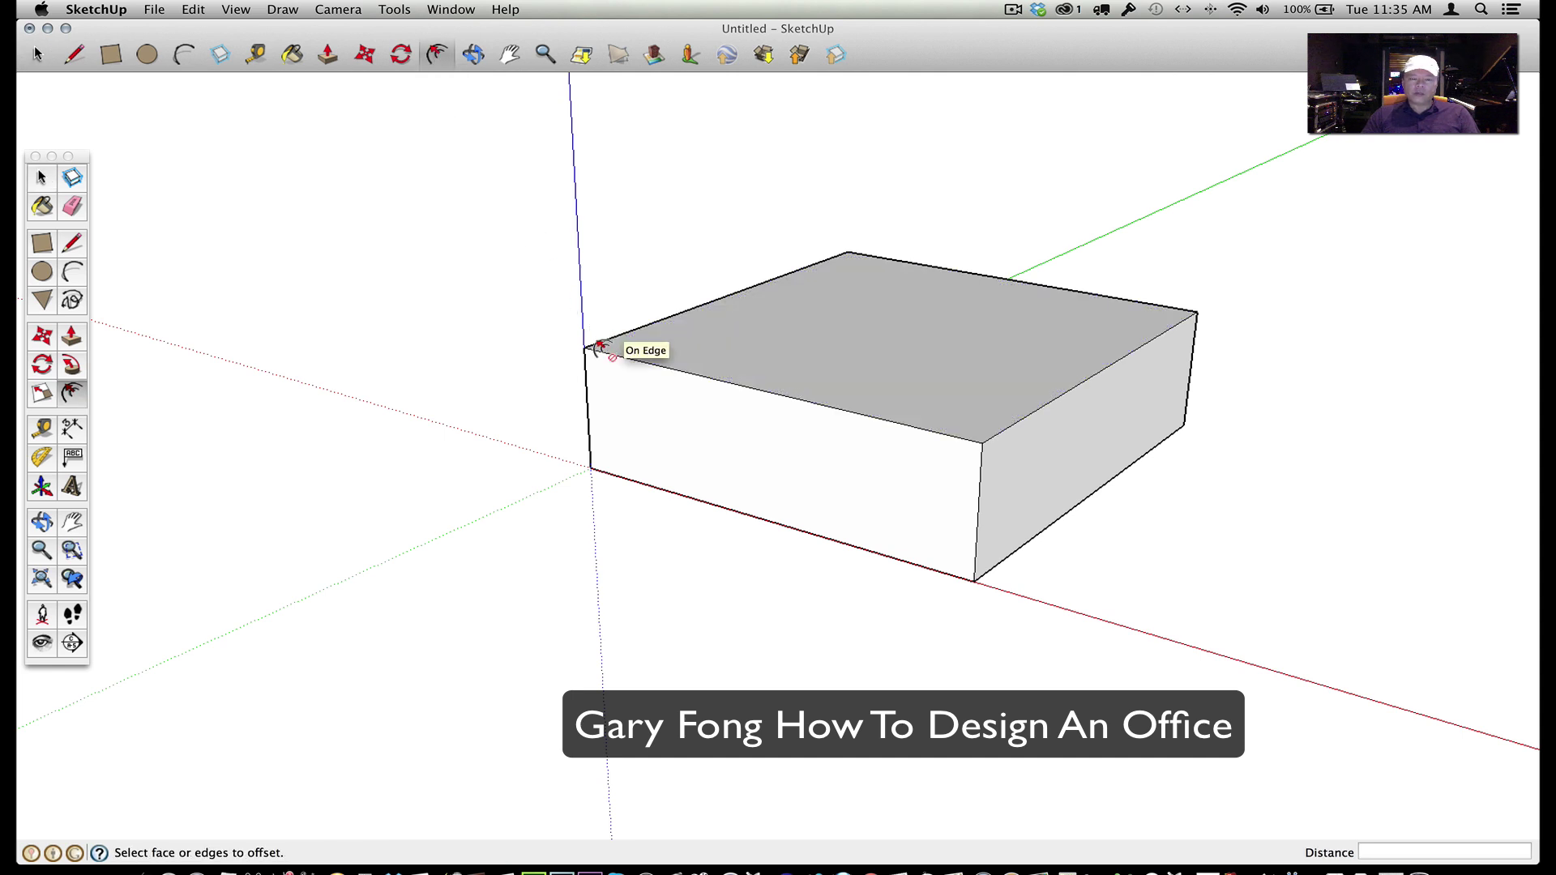
{"action": "left_click", "coordinate": [628, 350]}
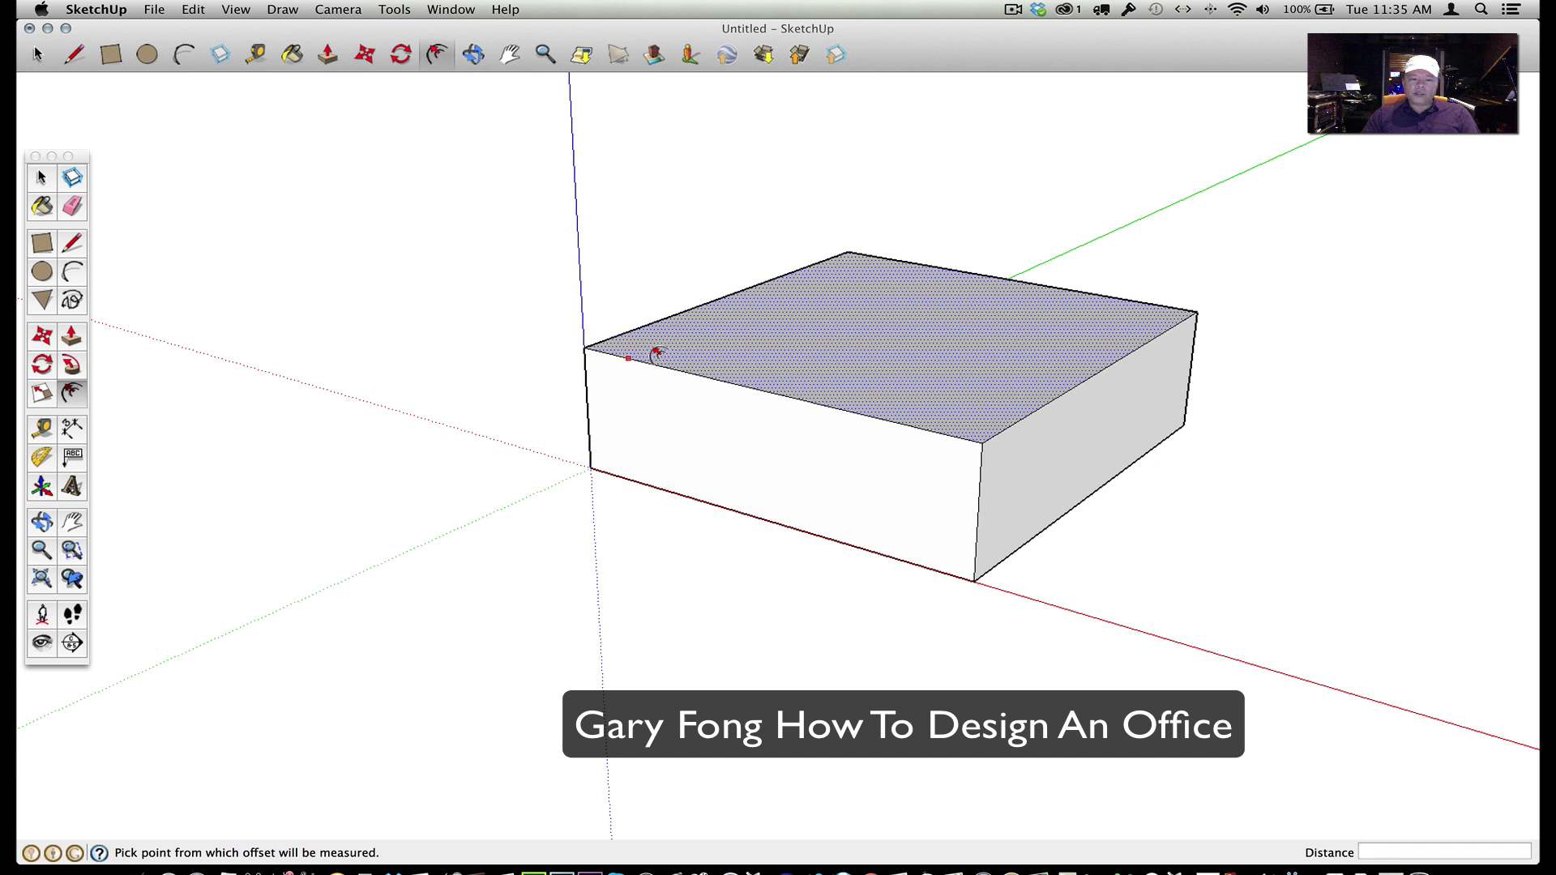
{"action": "left_click", "coordinate": [606, 342]}
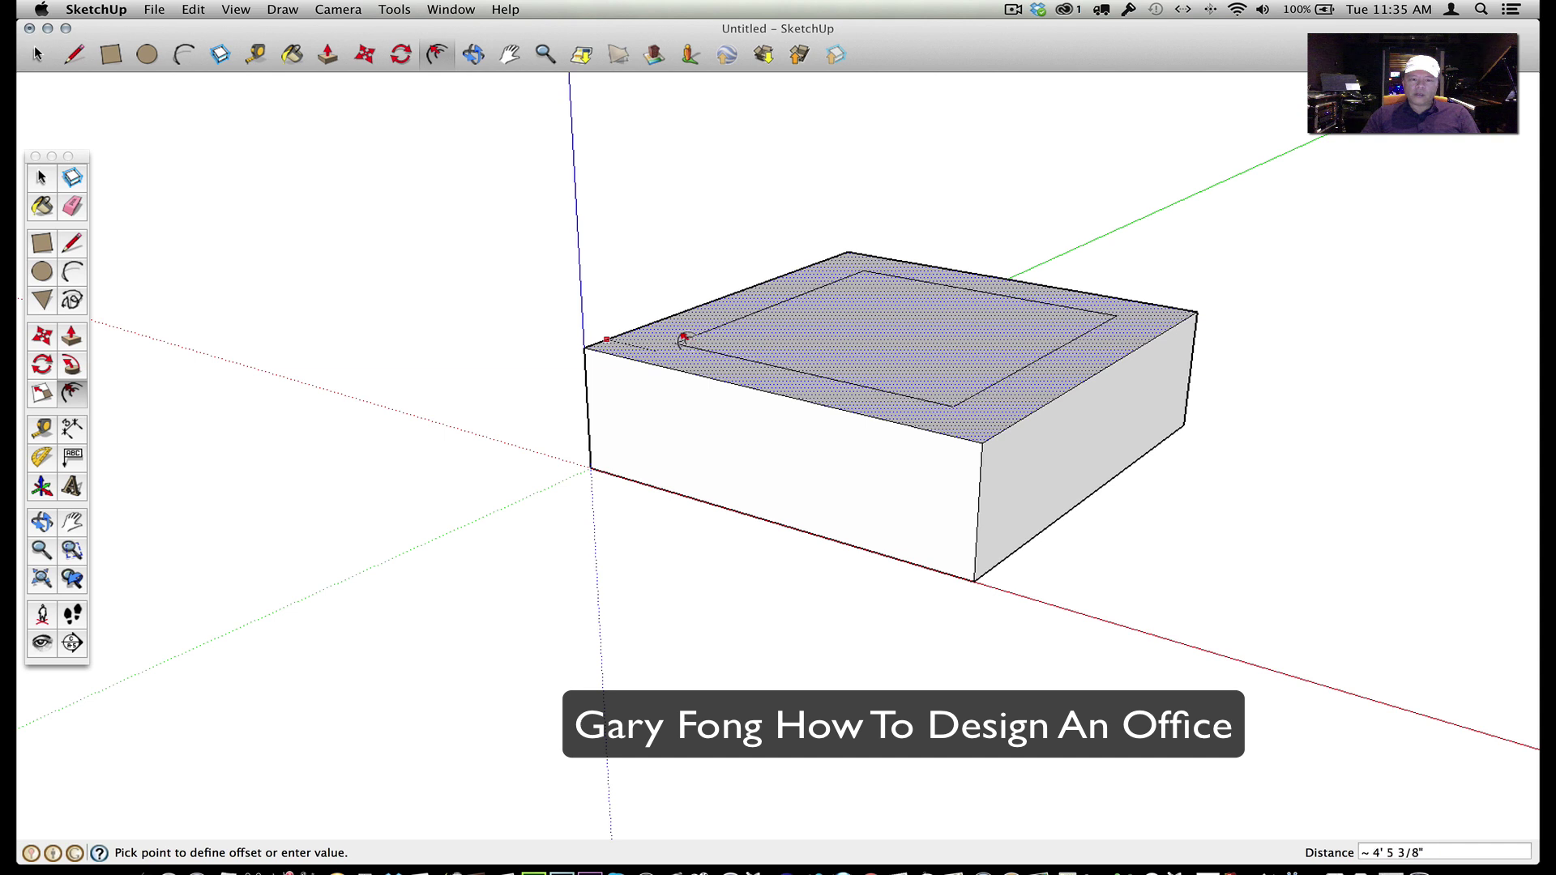
{"action": "left_click", "coordinate": [630, 338]}
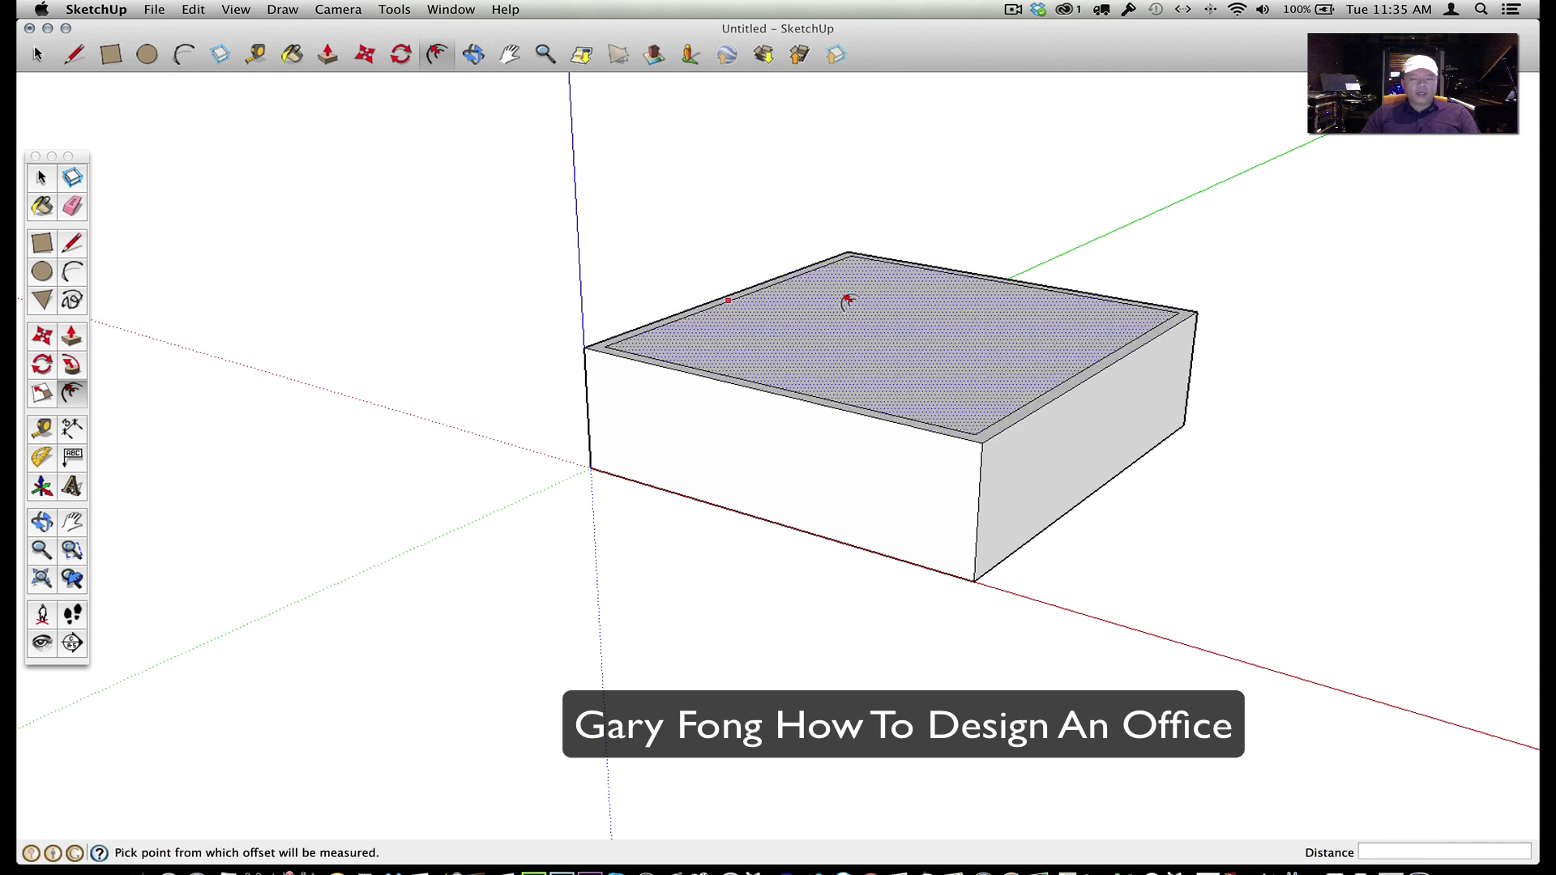
Delete the inner top face to open up the room inside the walls
{"action": "left_click", "coordinate": [41, 177]}
{"action": "left_click", "coordinate": [918, 316]}
{"action": "key", "text": "Delete"}
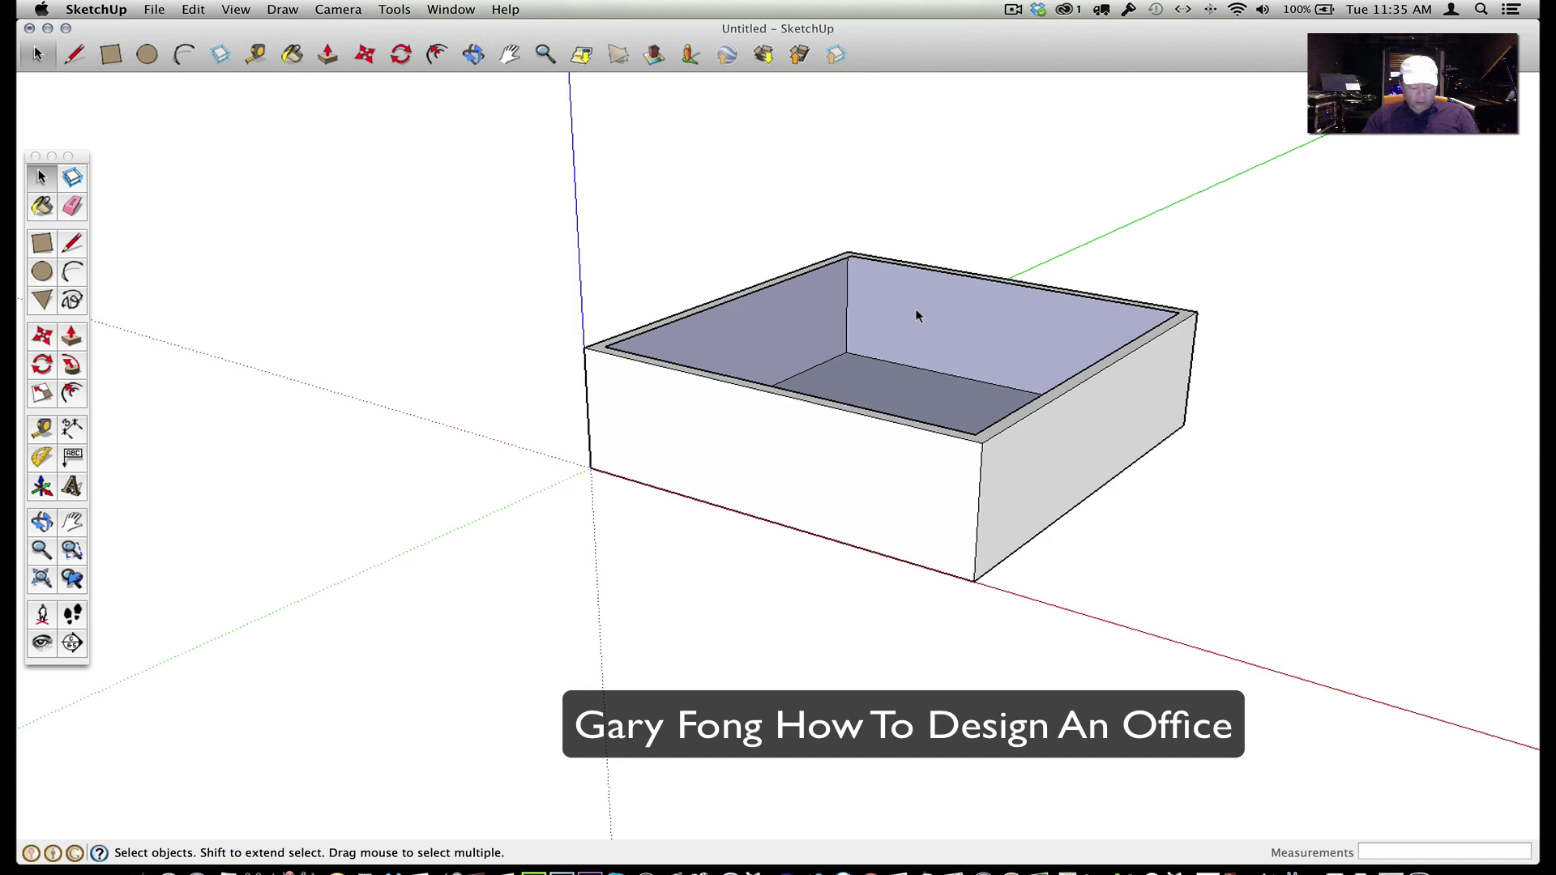
On the wall running along the green axis, draw a door about 3' 6" by 5' 9" and, right of it, a window about 5' 8" by 3' 6"
{"action": "key", "text": "o"}
{"action": "left_click_drag", "start_coordinate": [910, 344], "coordinate": [1408, 445]}
{"action": "left_click_drag", "start_coordinate": [583, 566], "coordinate": [1113, 485]}
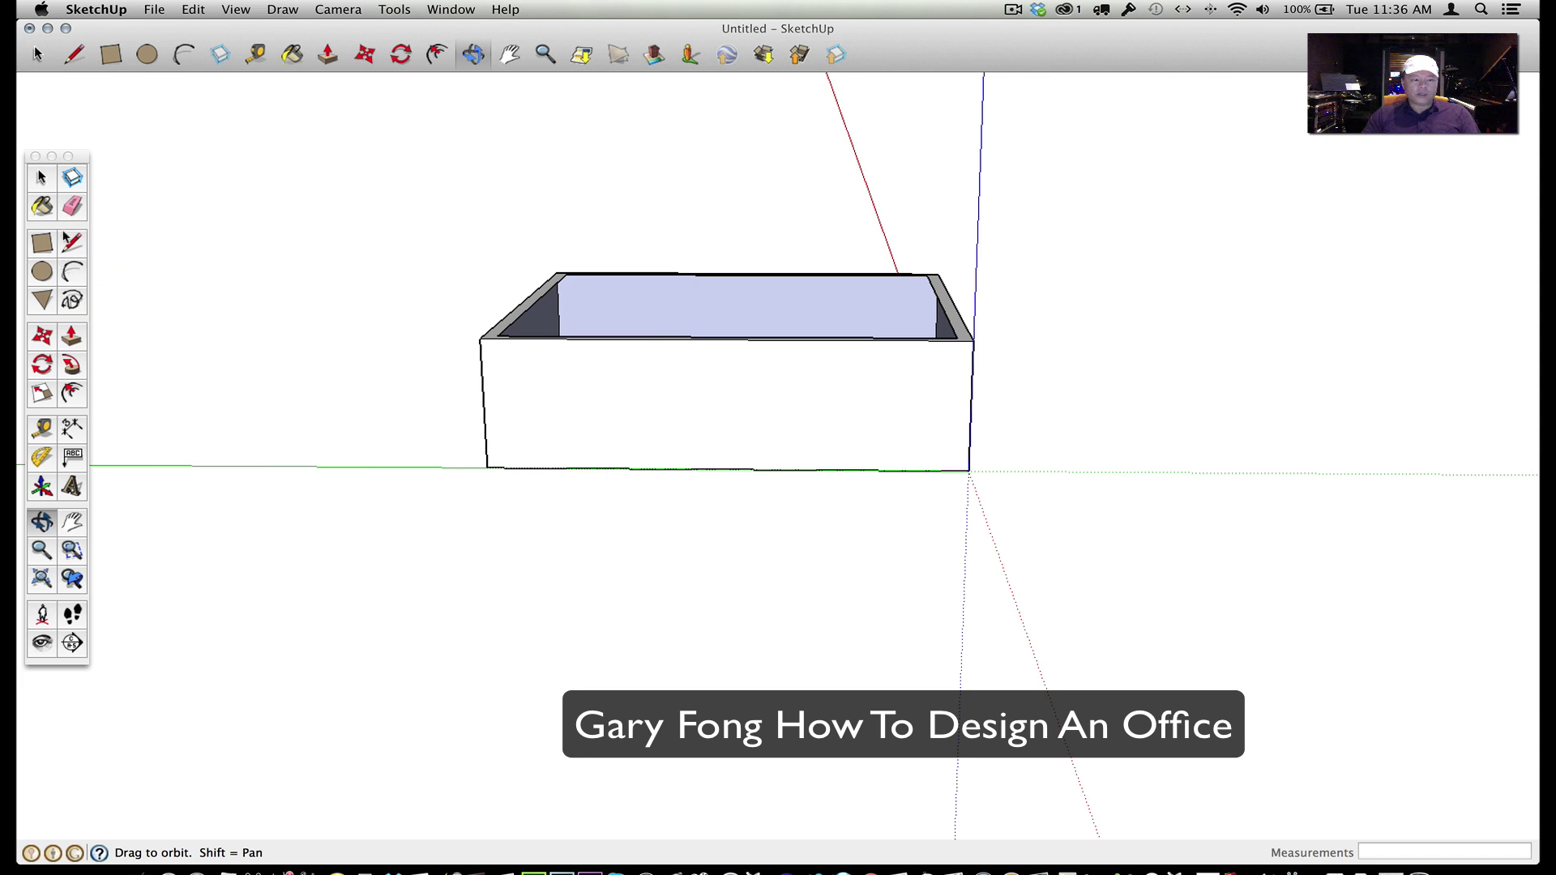
{"action": "left_click", "coordinate": [42, 243]}
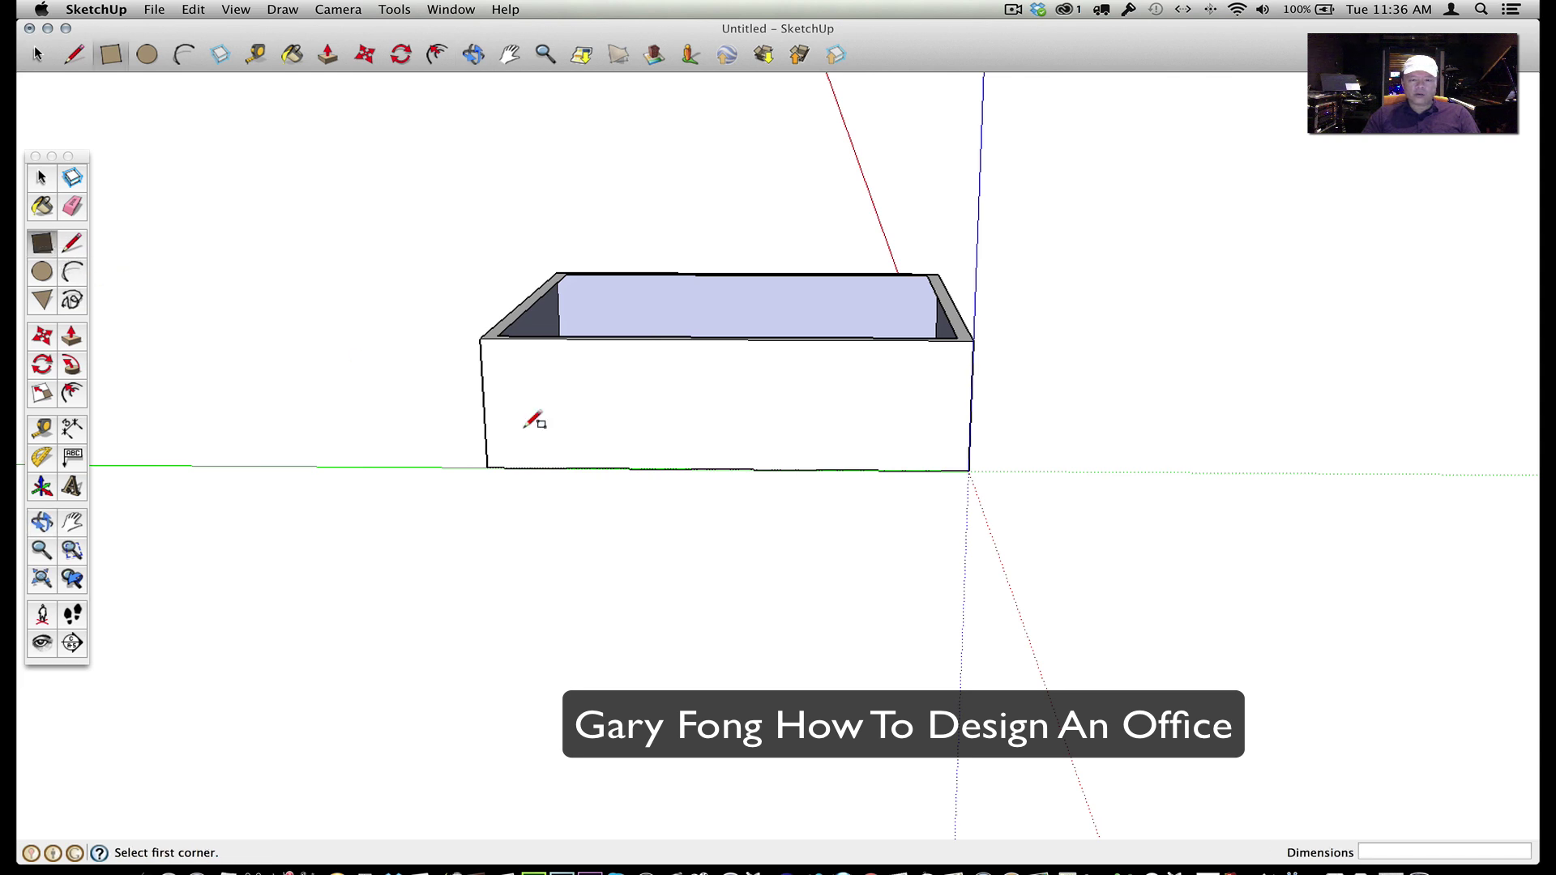
{"action": "left_click", "coordinate": [654, 390]}
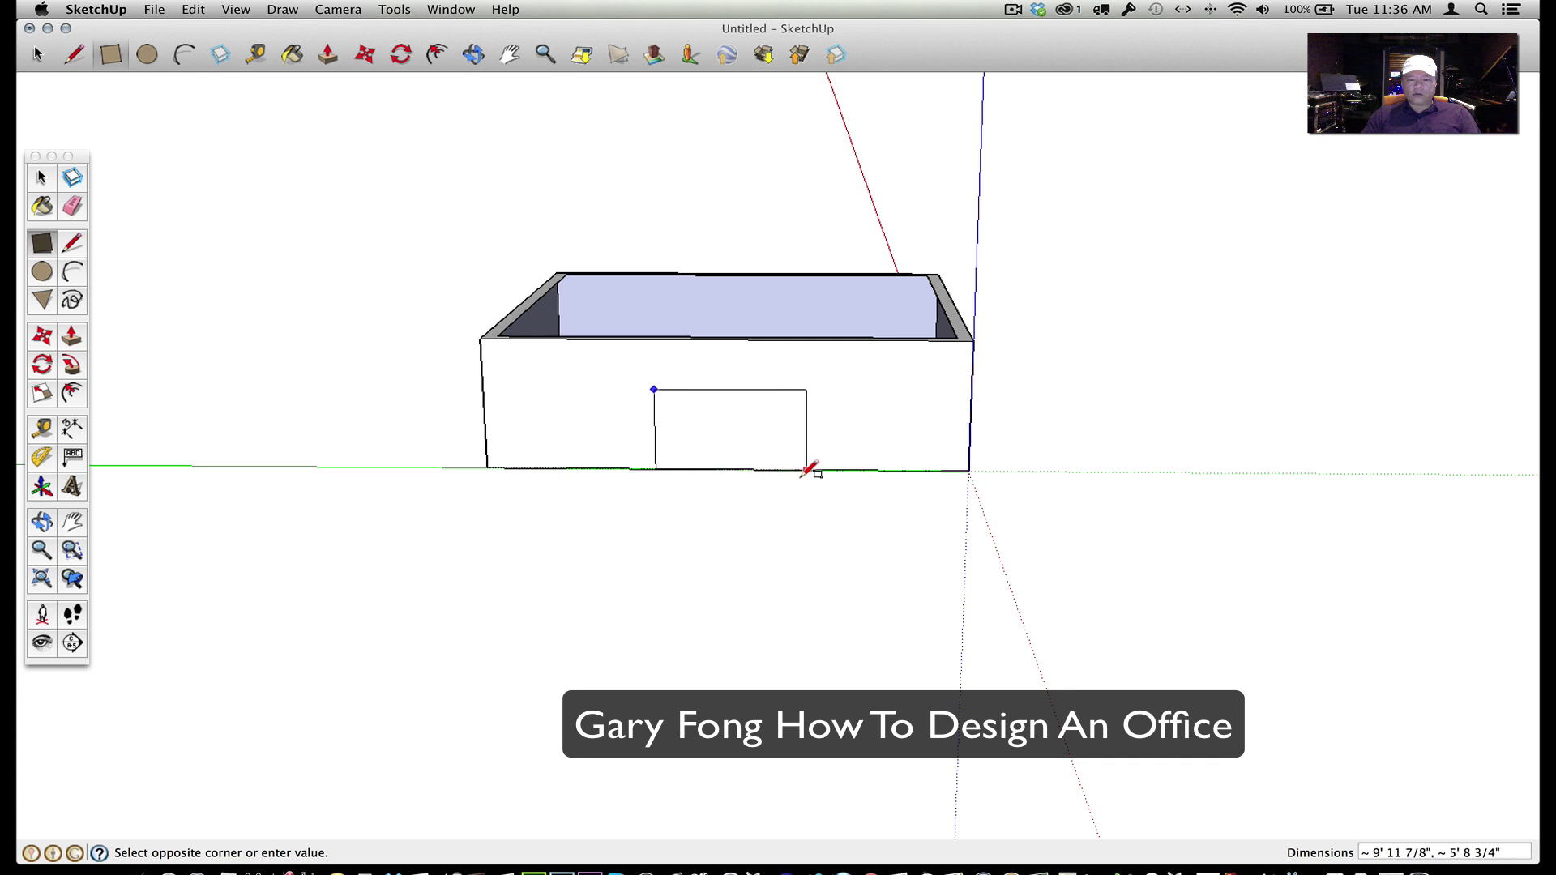
{"action": "left_click", "coordinate": [707, 469]}
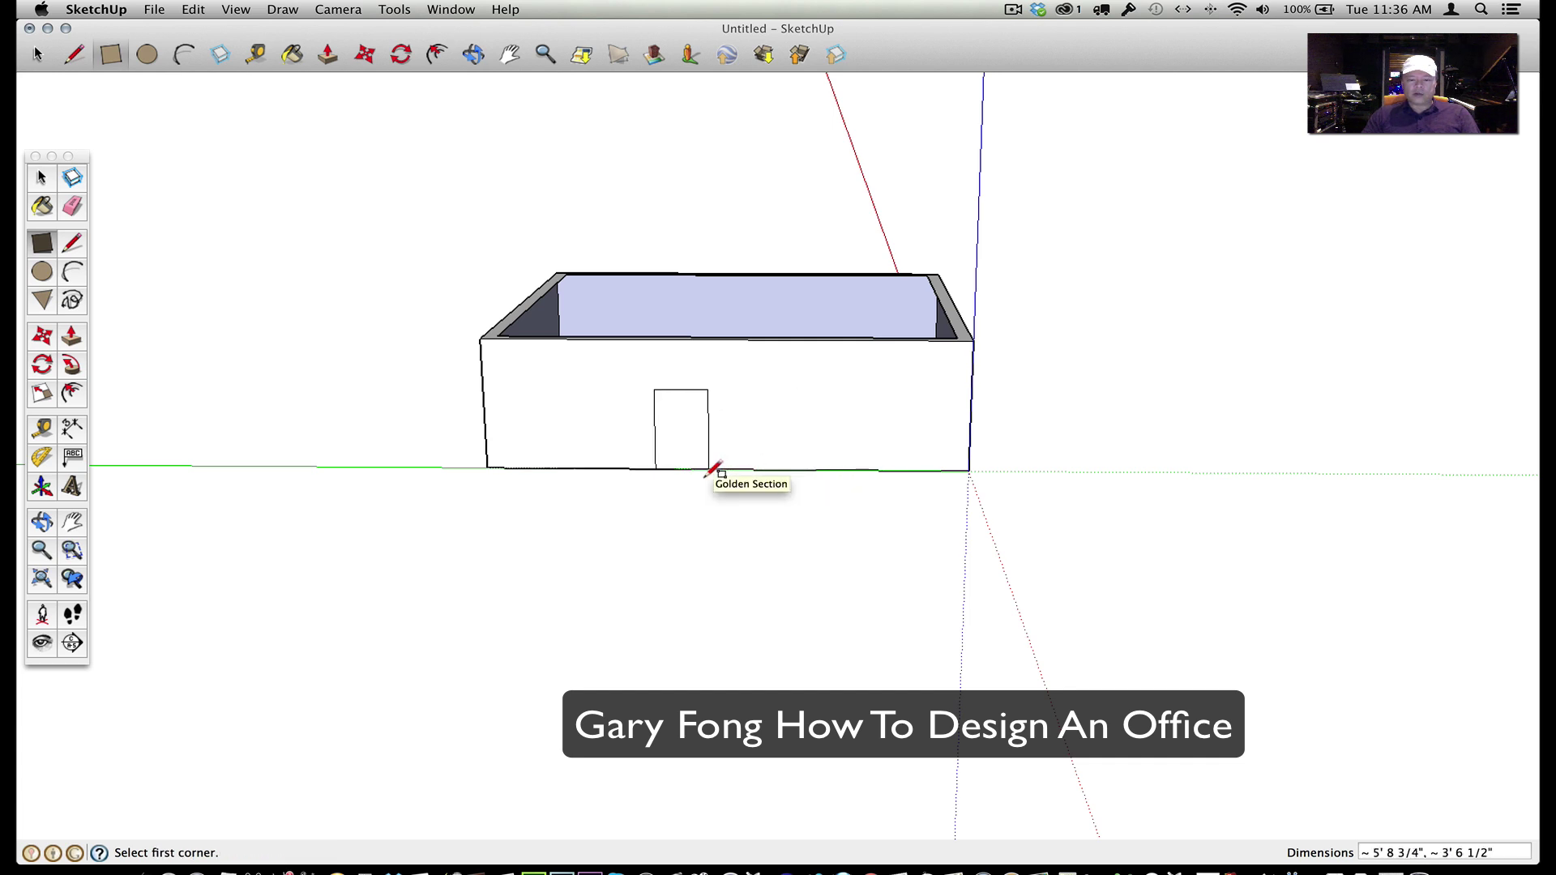
{"action": "left_click", "coordinate": [838, 379]}
{"action": "left_click", "coordinate": [925, 428]}
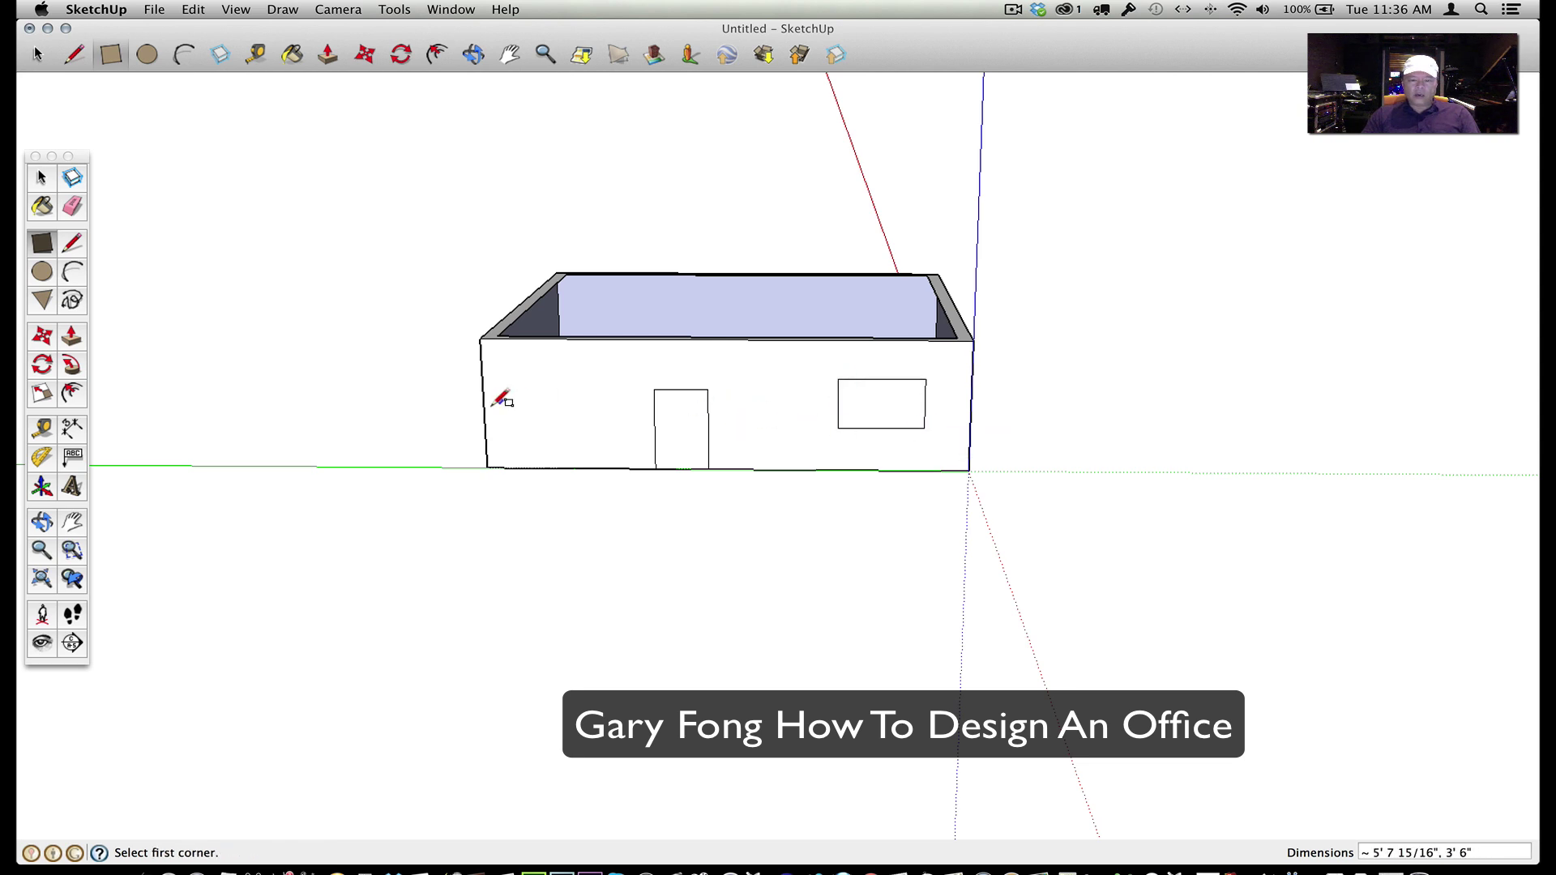
Draw a window rectangle about 4' 3" by 3' 9" left of the door and move it about 11" down and left
{"action": "left_click", "coordinate": [540, 372]}
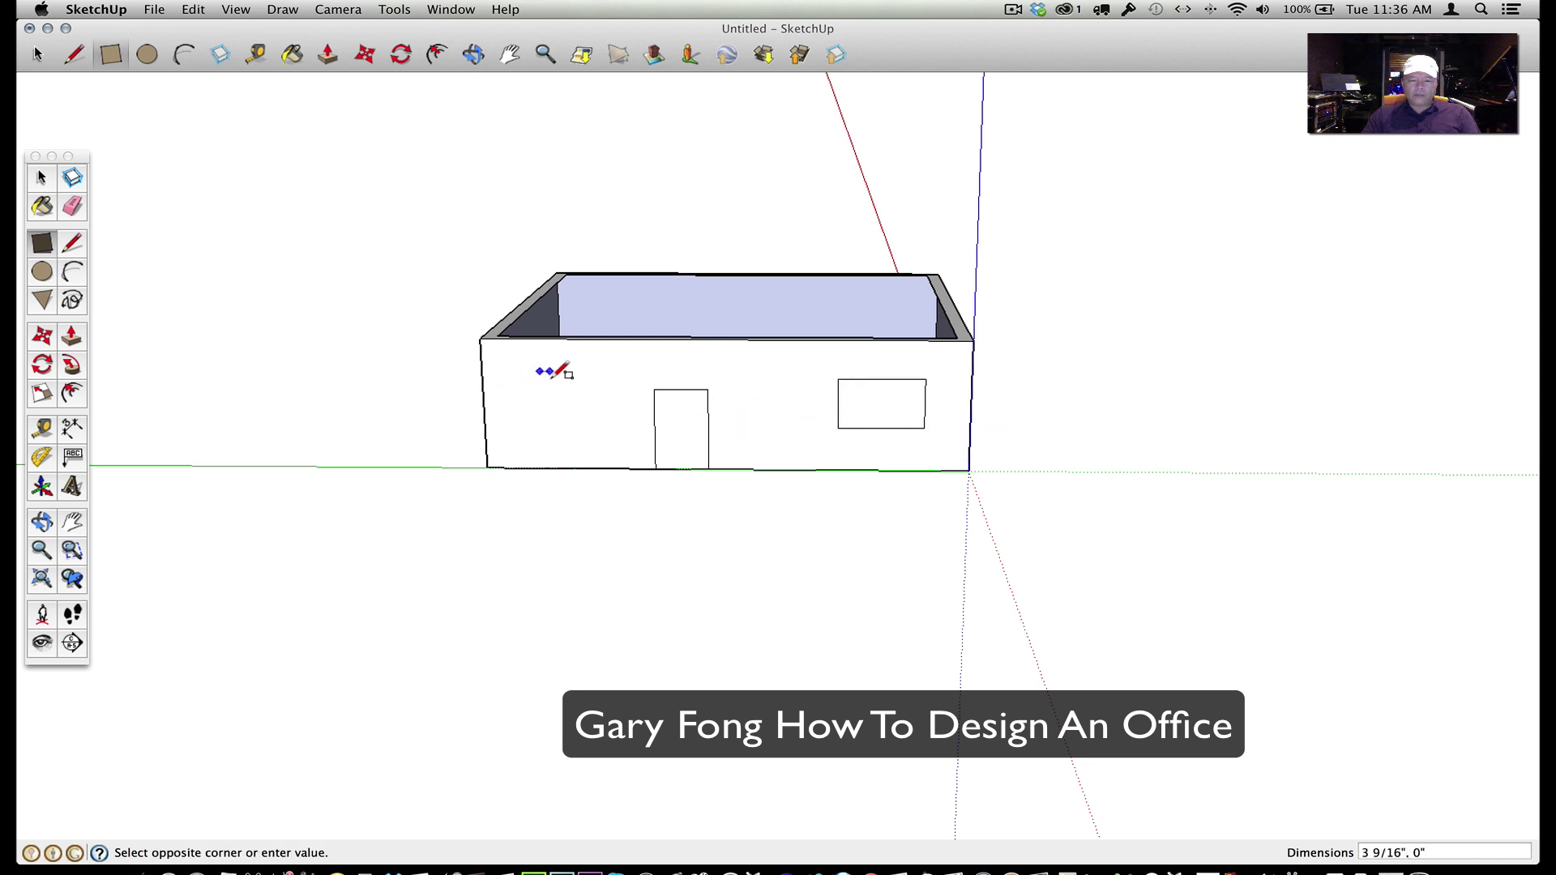
{"action": "left_click", "coordinate": [604, 424]}
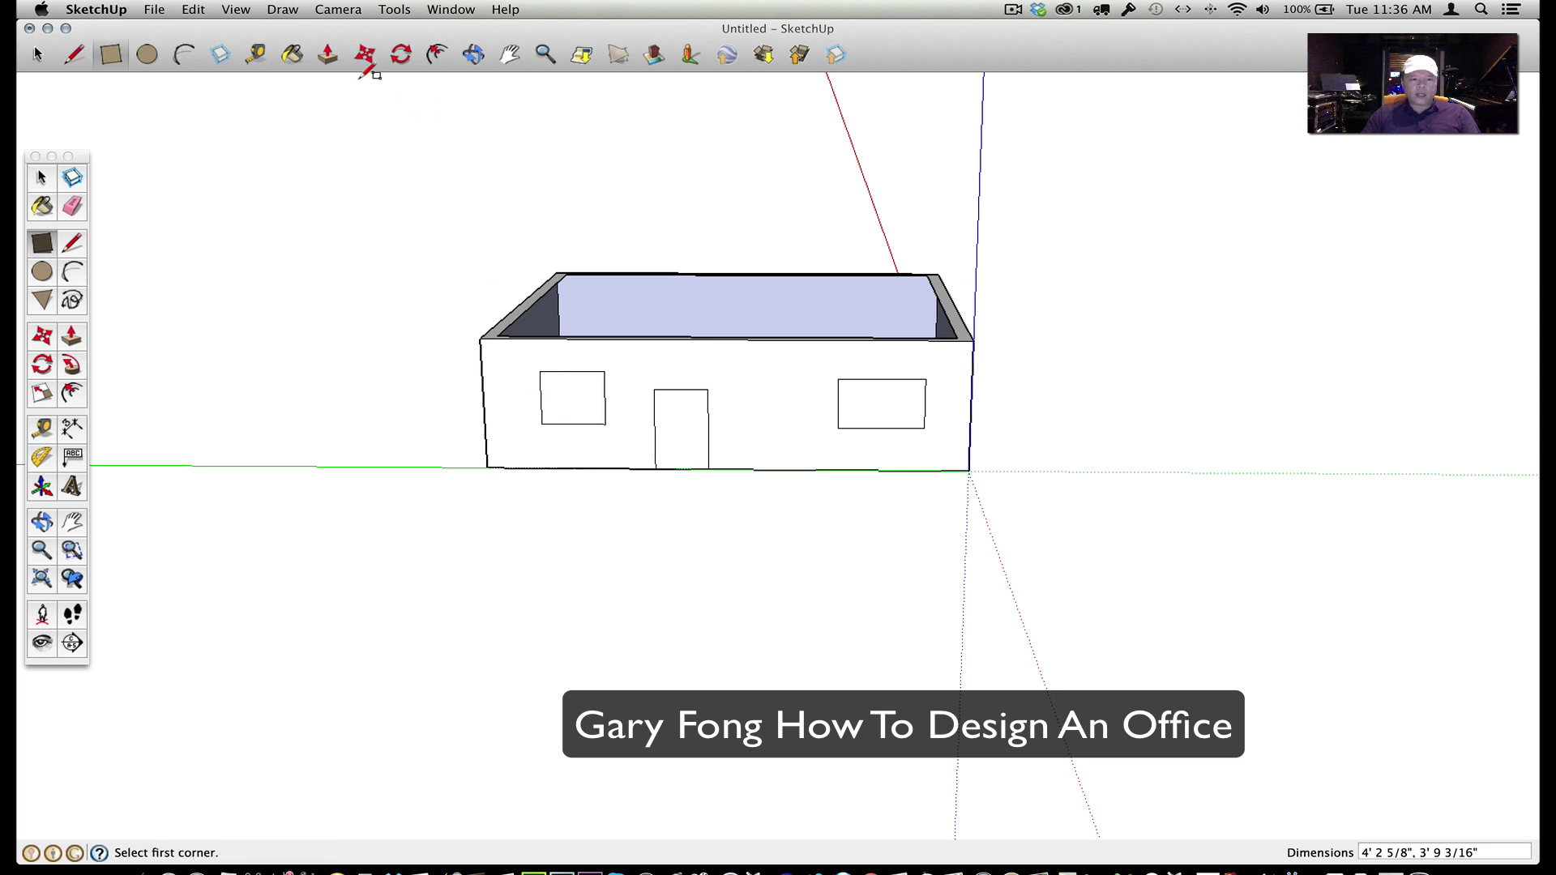
{"action": "left_click", "coordinate": [572, 390]}
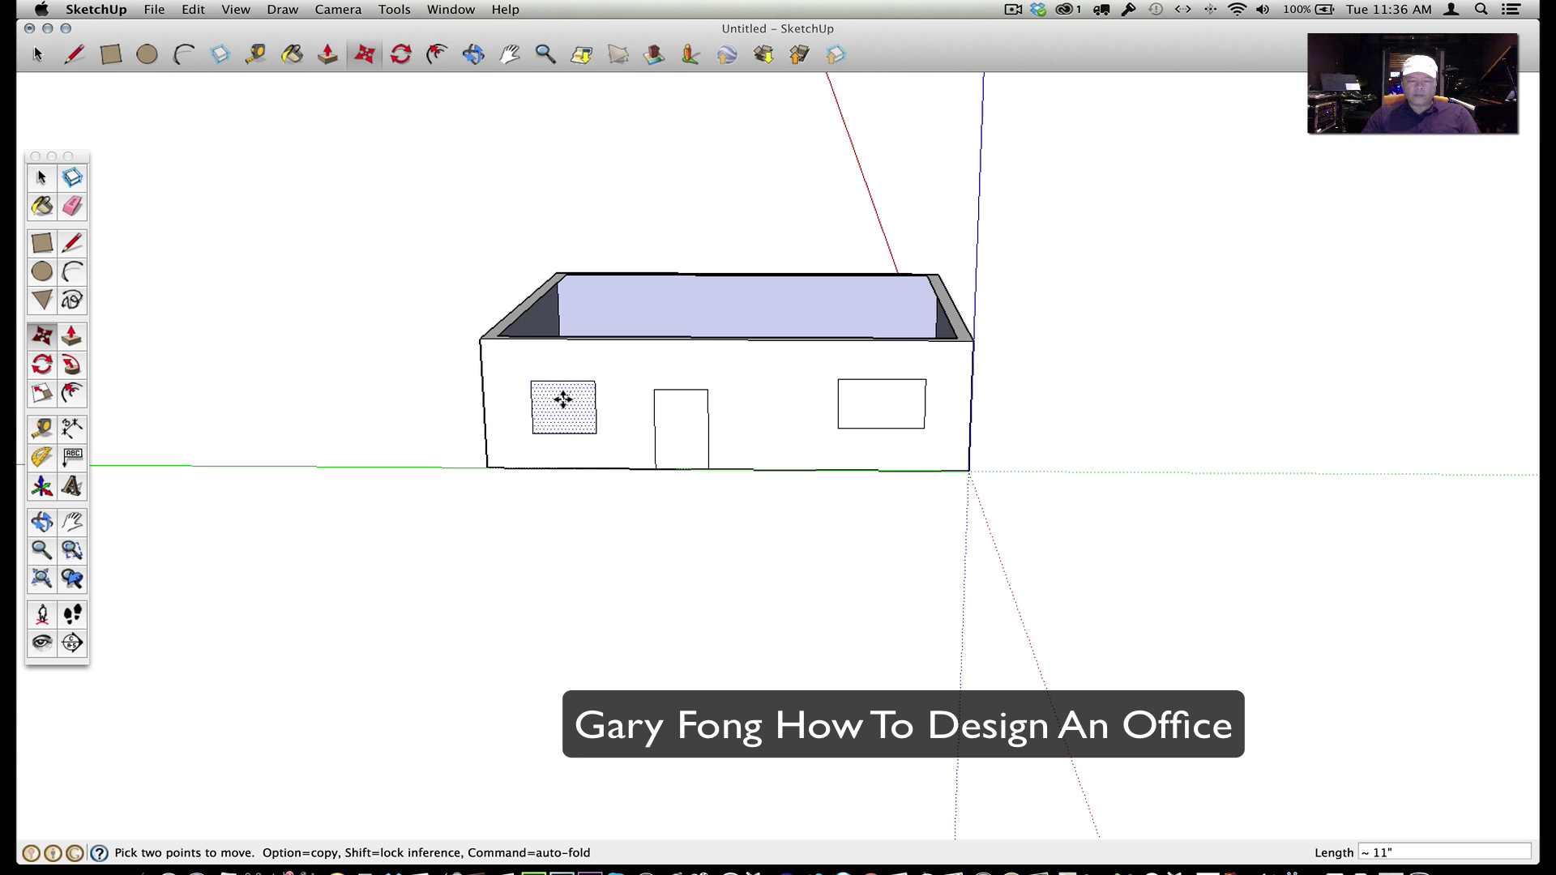
{"action": "left_click", "coordinate": [564, 398]}
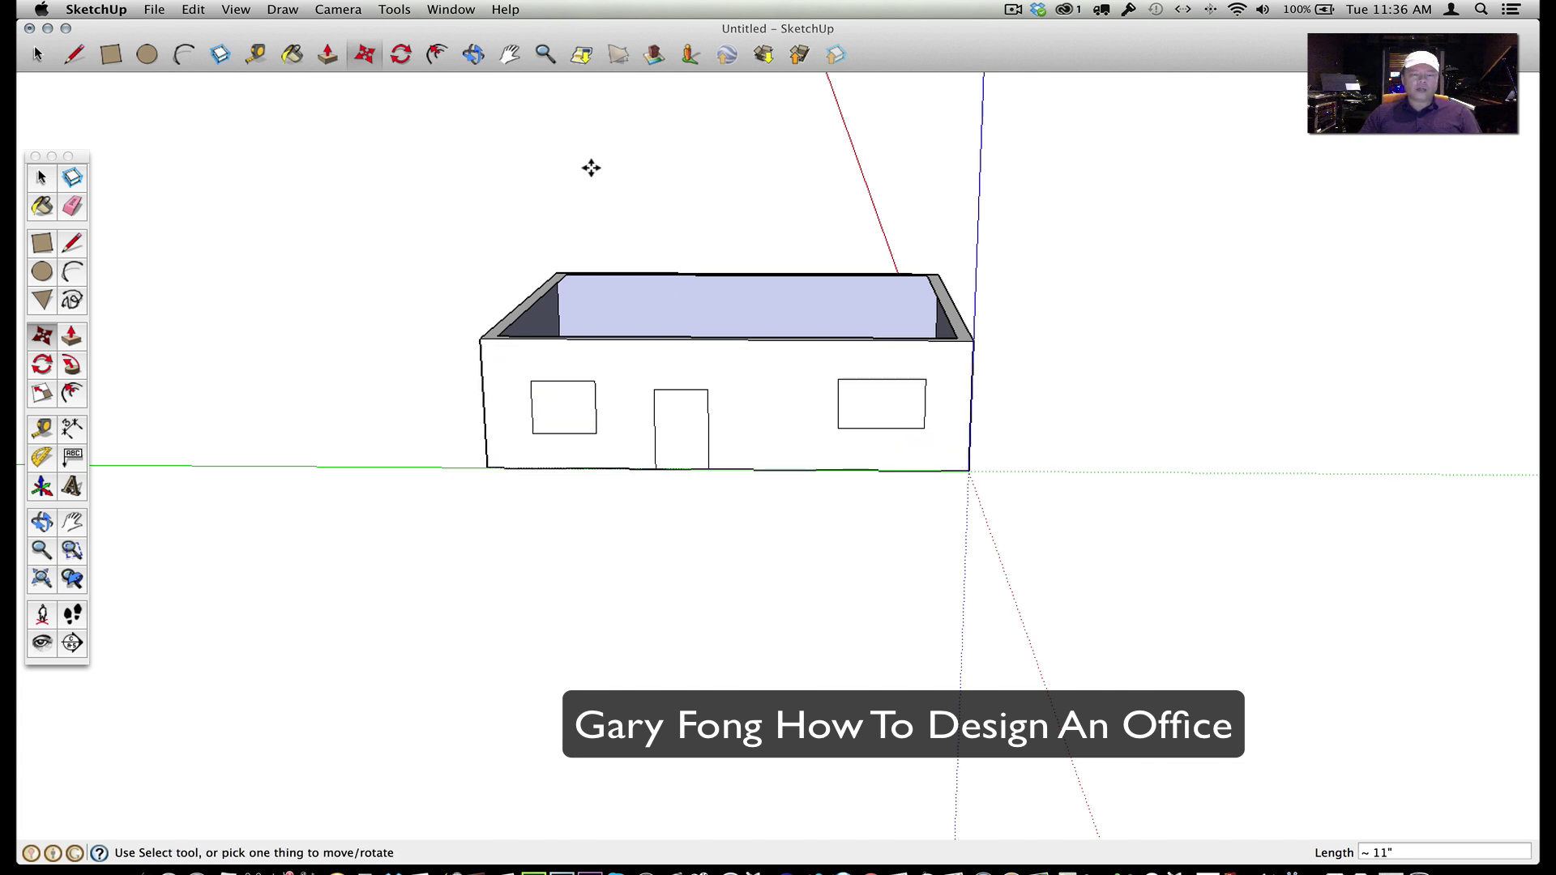
Push the window face left of the door about 1' 11" into the wall and delete the recessed face
{"action": "scroll", "coordinate": [590, 168], "scroll_direction": "up", "scroll_amount": 4}
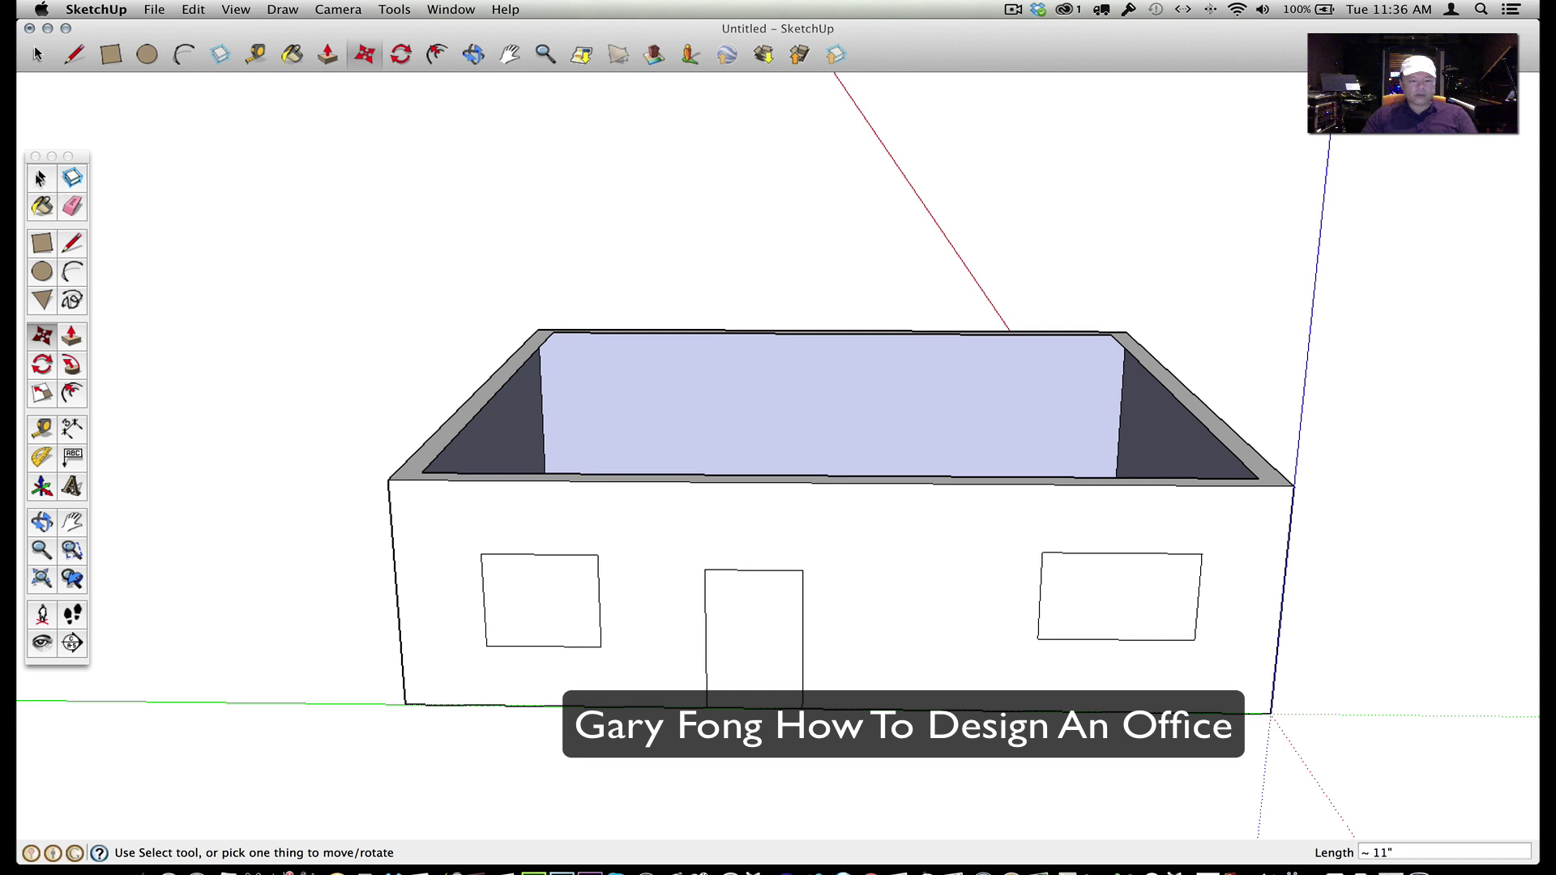
{"action": "left_click", "coordinate": [328, 54]}
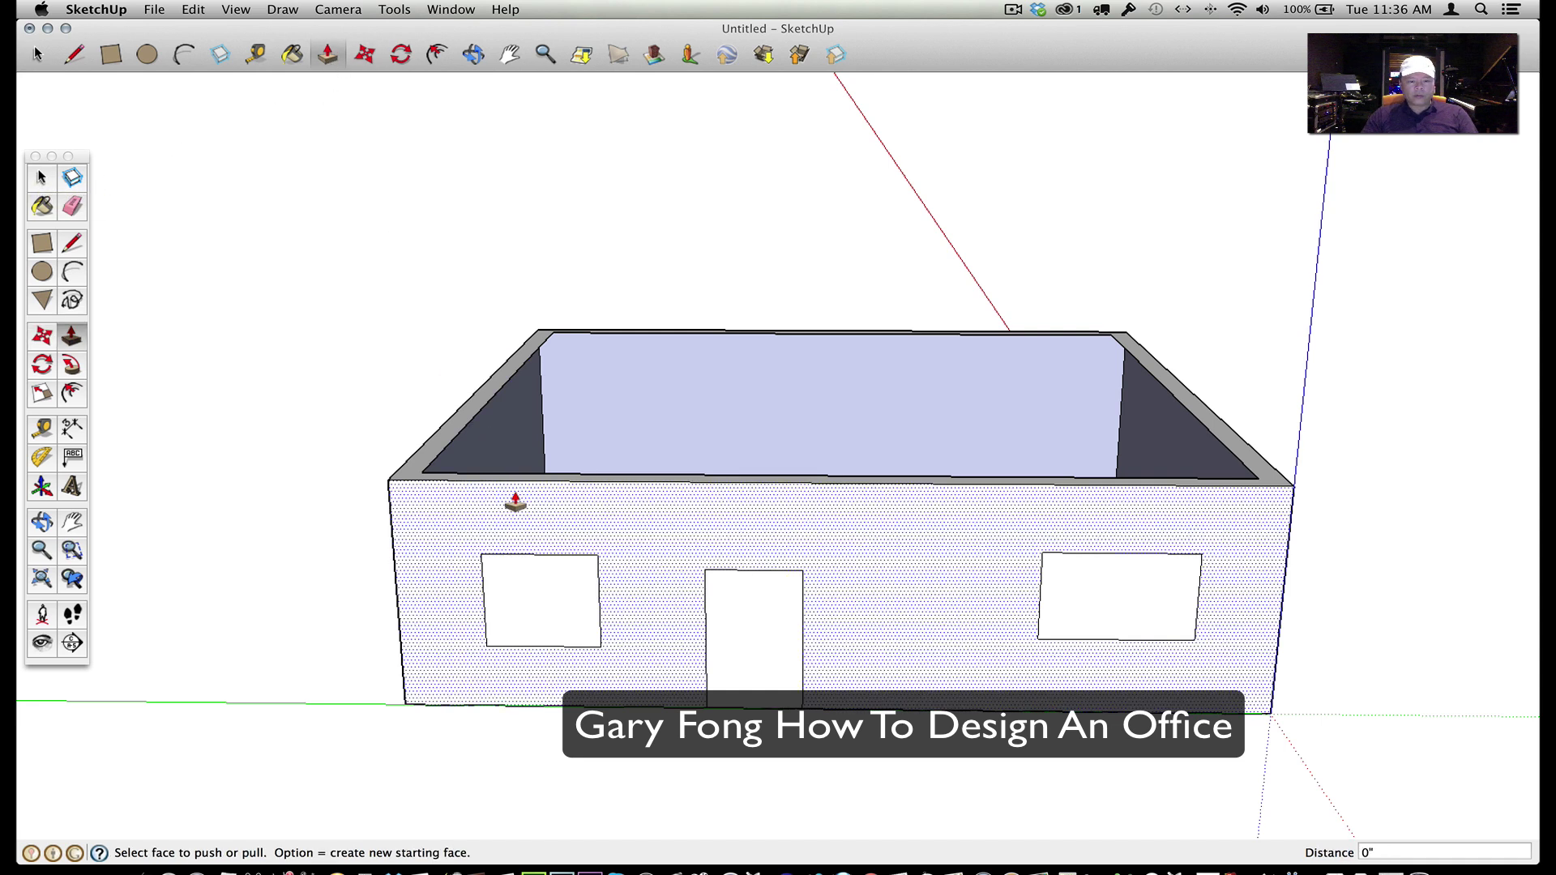
{"action": "left_click", "coordinate": [519, 575]}
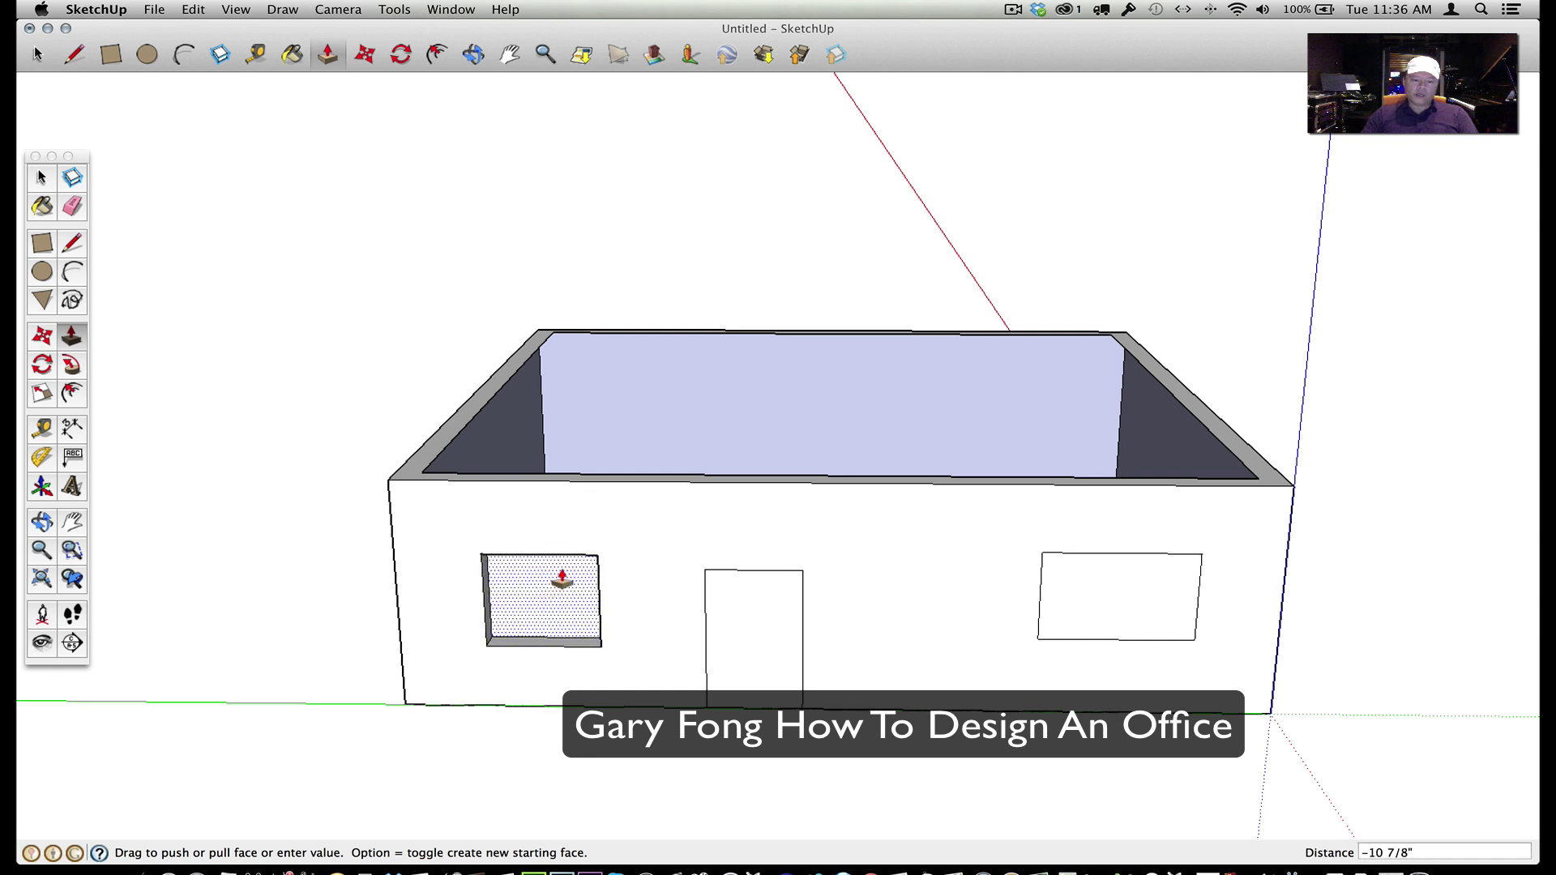
{"action": "left_click", "coordinate": [569, 574]}
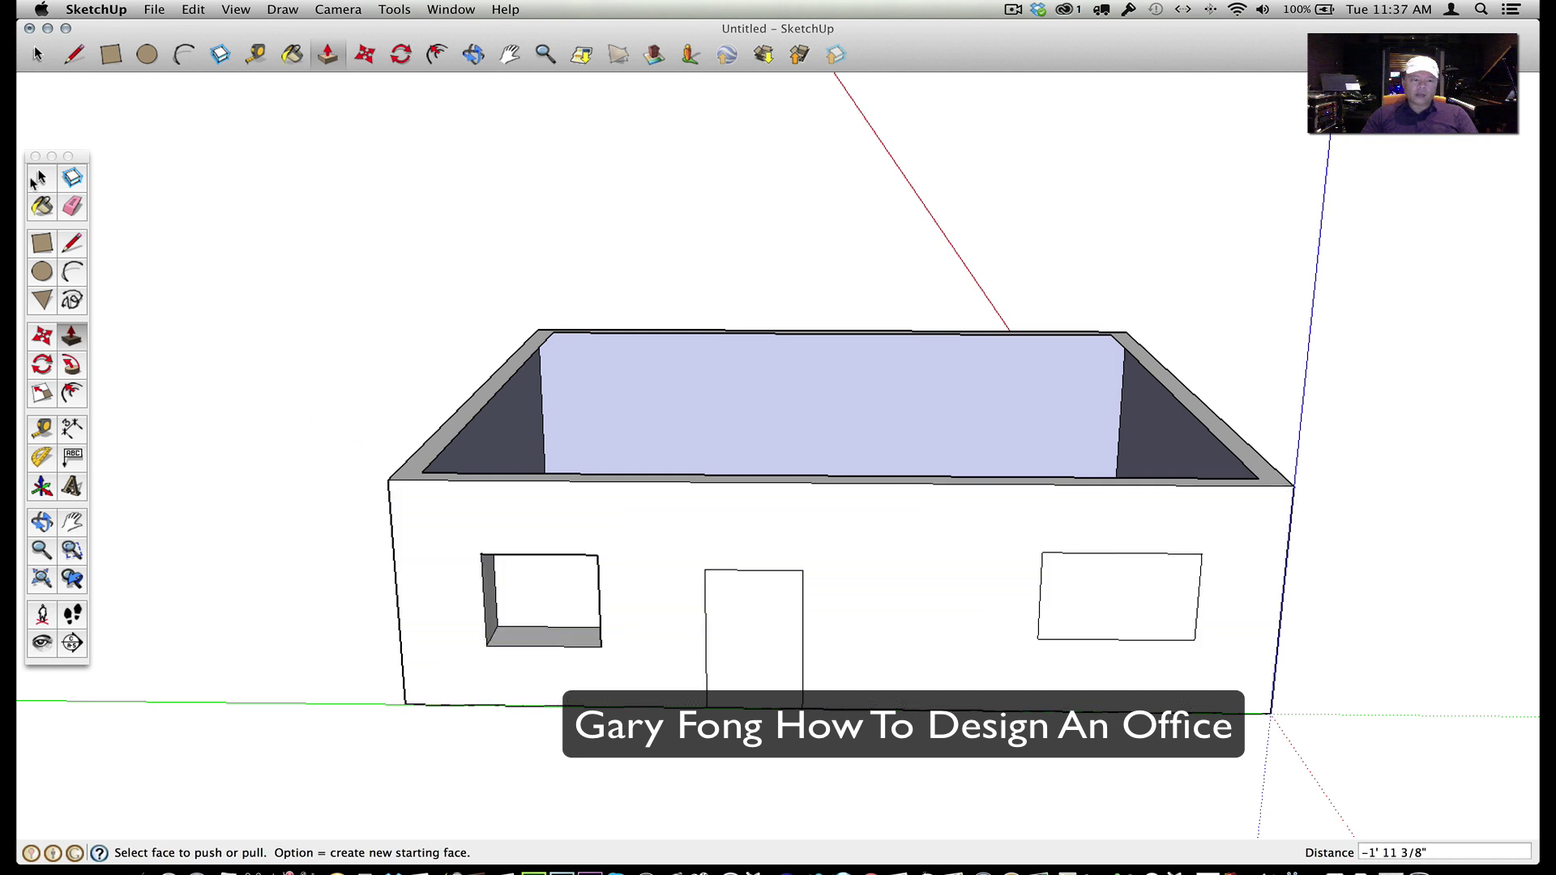
{"action": "left_click", "coordinate": [38, 178]}
{"action": "left_click", "coordinate": [544, 600]}
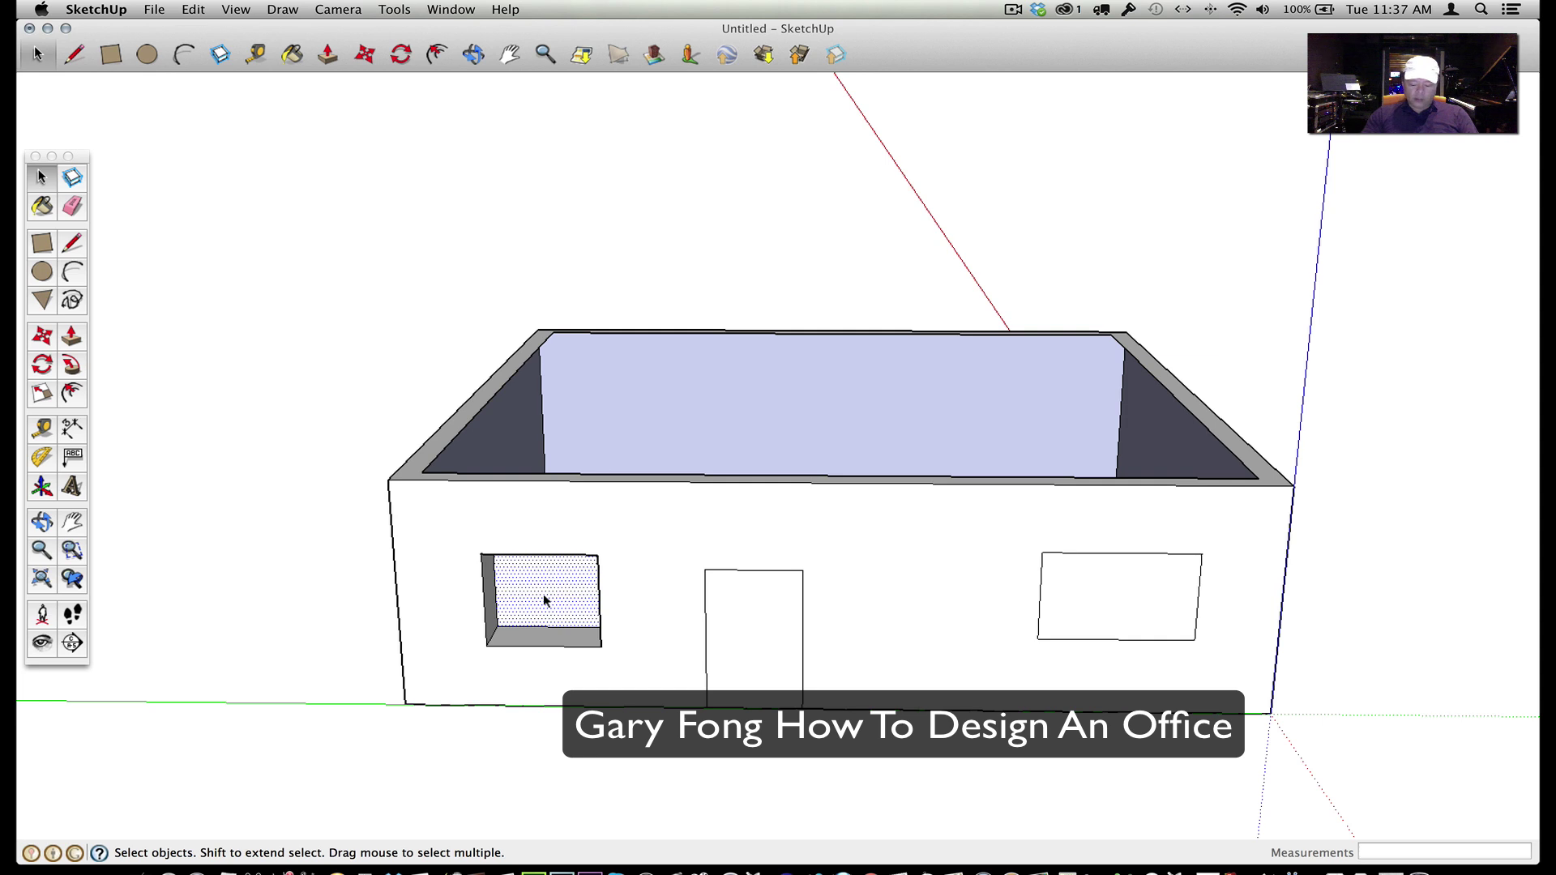
{"action": "key", "text": "Delete"}
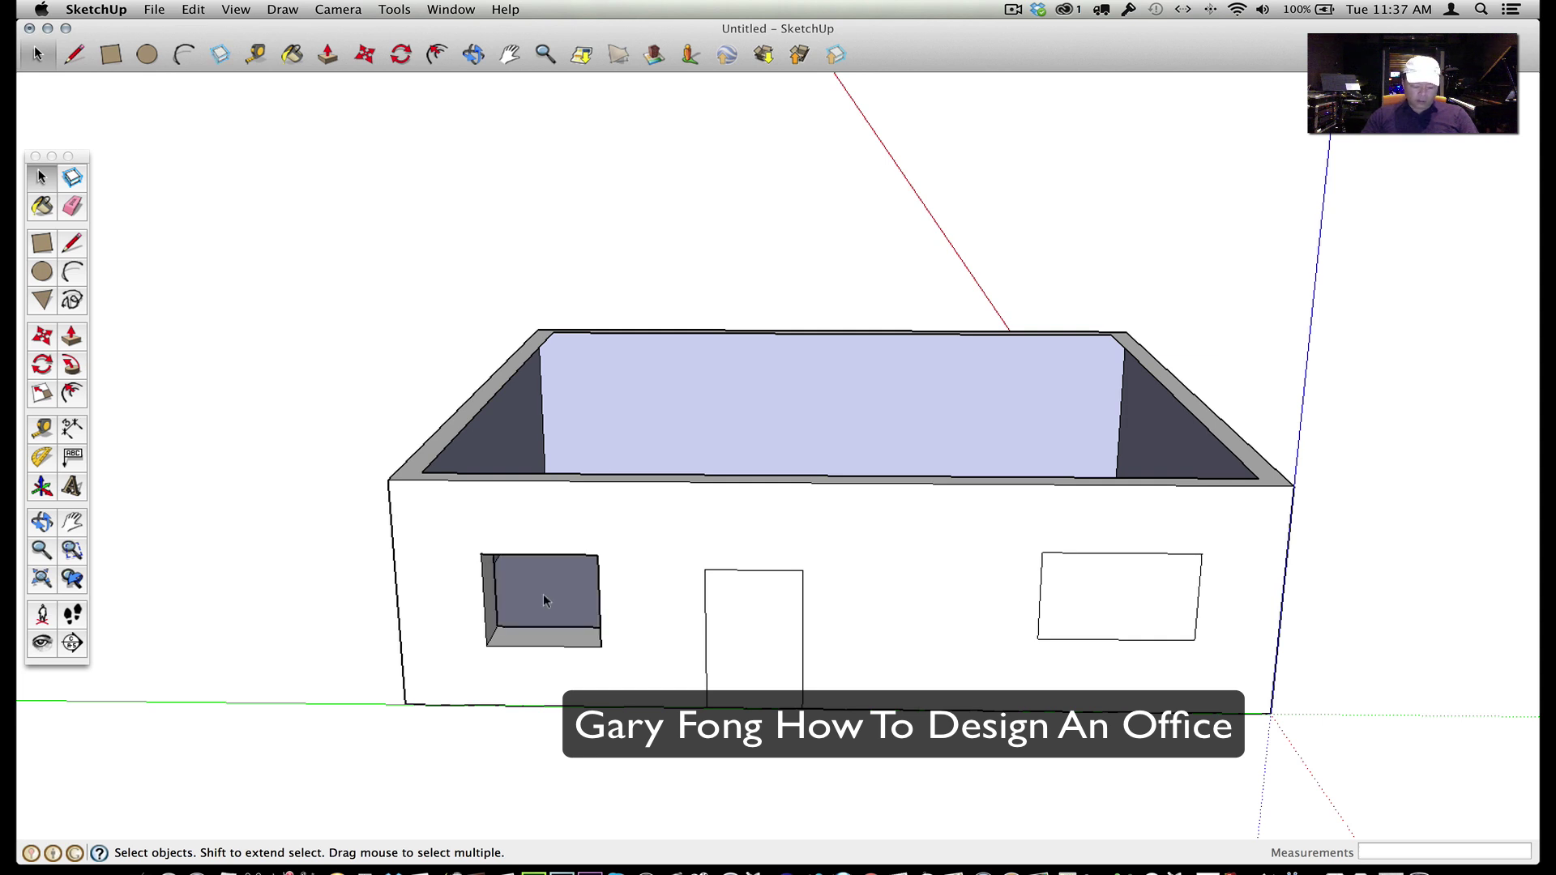
From inside the room, delete the faces of the window box protruding from the wall
{"action": "key", "text": "o"}
{"action": "left_click_drag", "start_coordinate": [646, 653], "coordinate": [447, 572]}
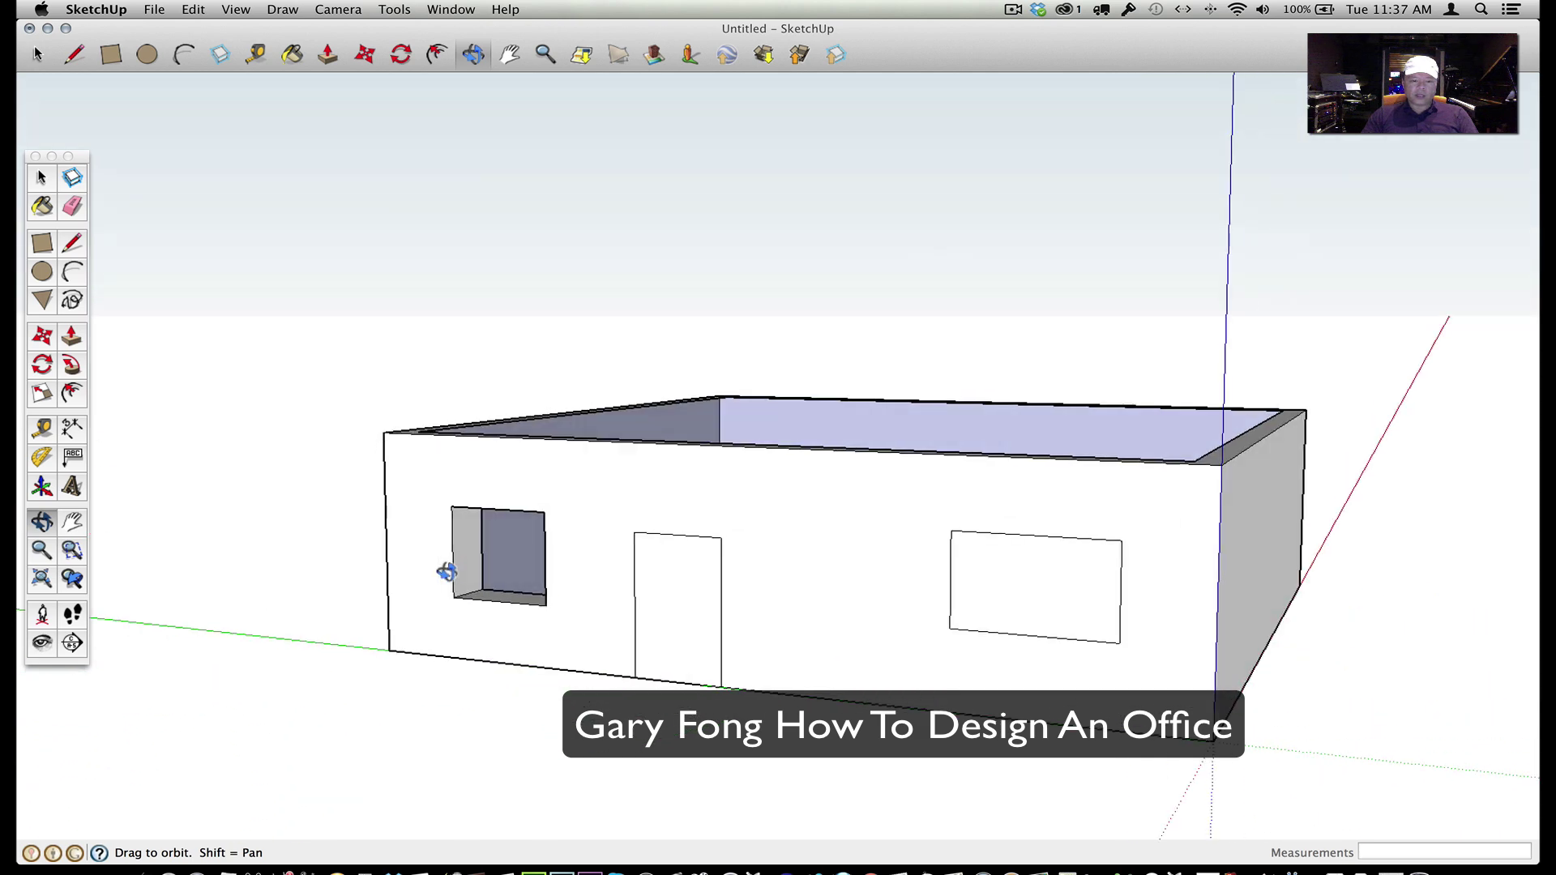
{"action": "left_click_drag", "start_coordinate": [945, 640], "coordinate": [134, 770]}
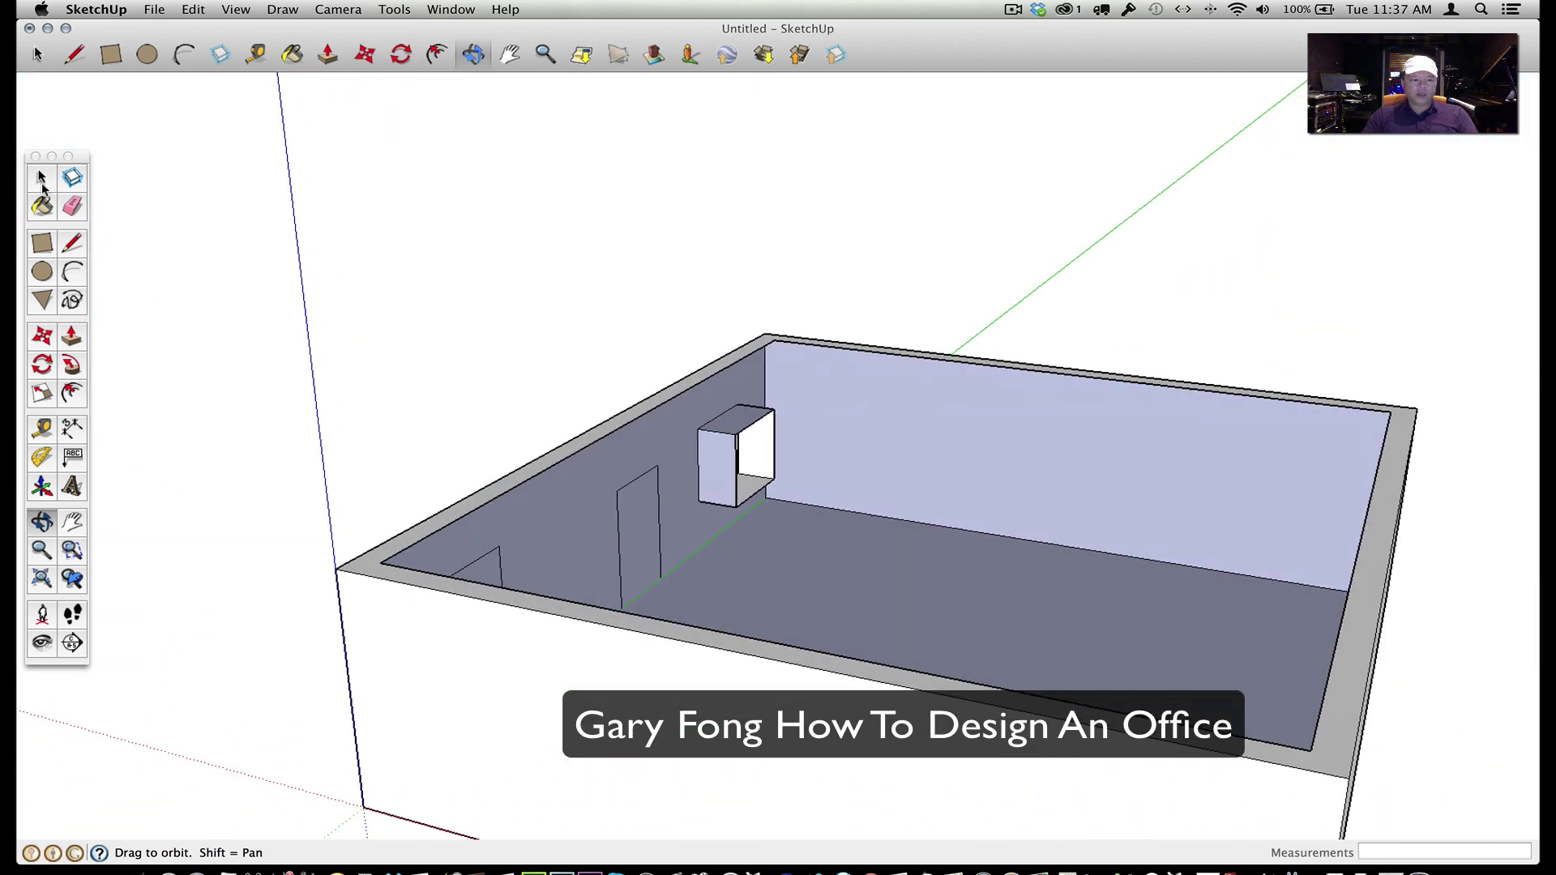
{"action": "left_click", "coordinate": [42, 178]}
{"action": "left_click", "coordinate": [733, 422]}
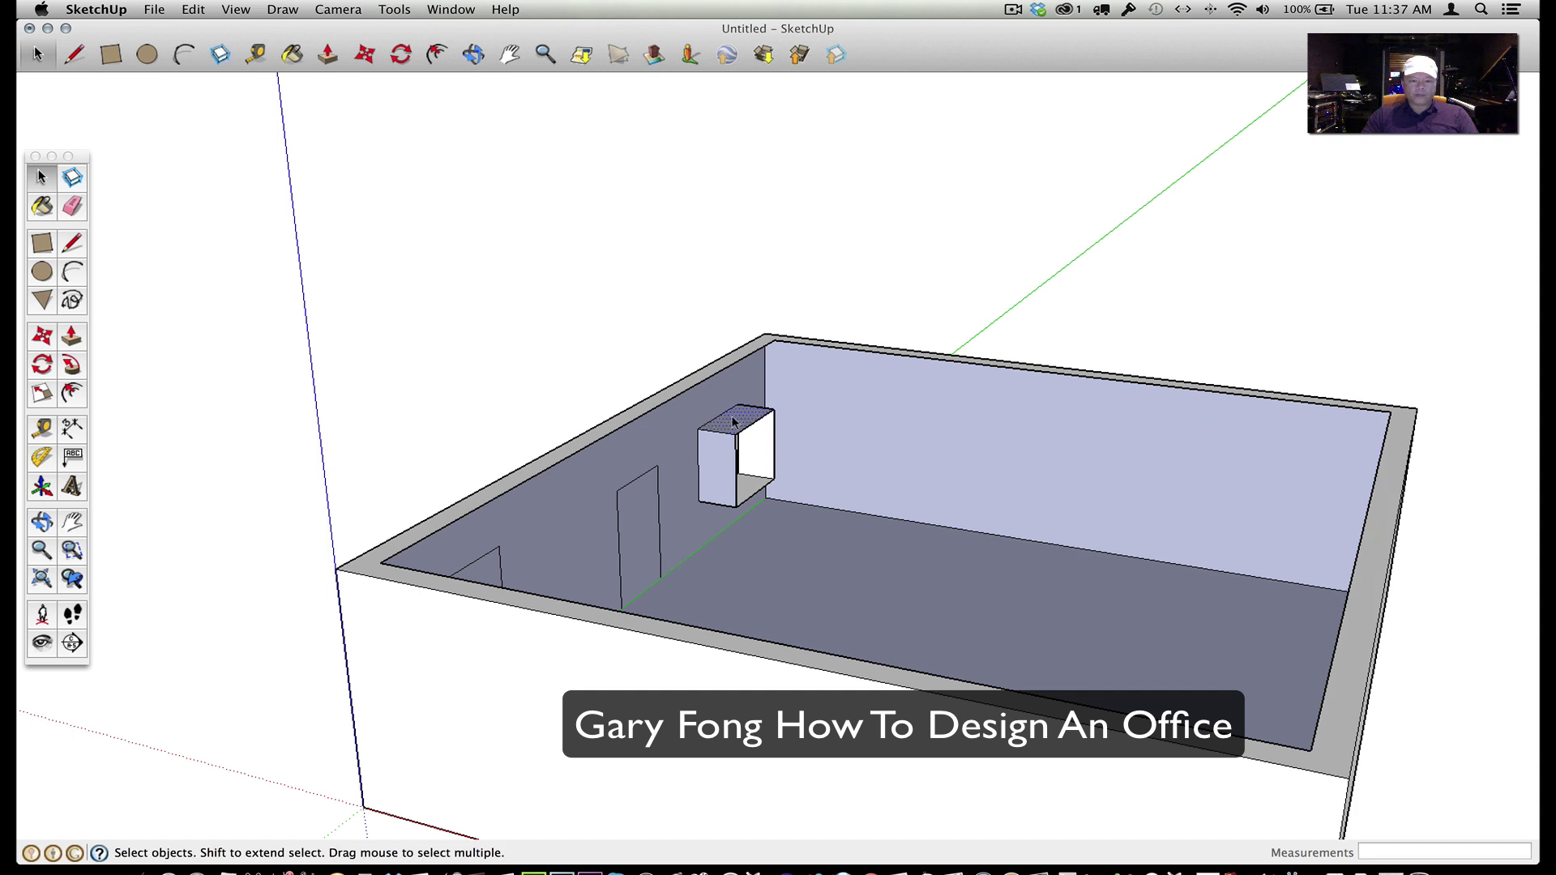
{"action": "left_click", "coordinate": [727, 464]}
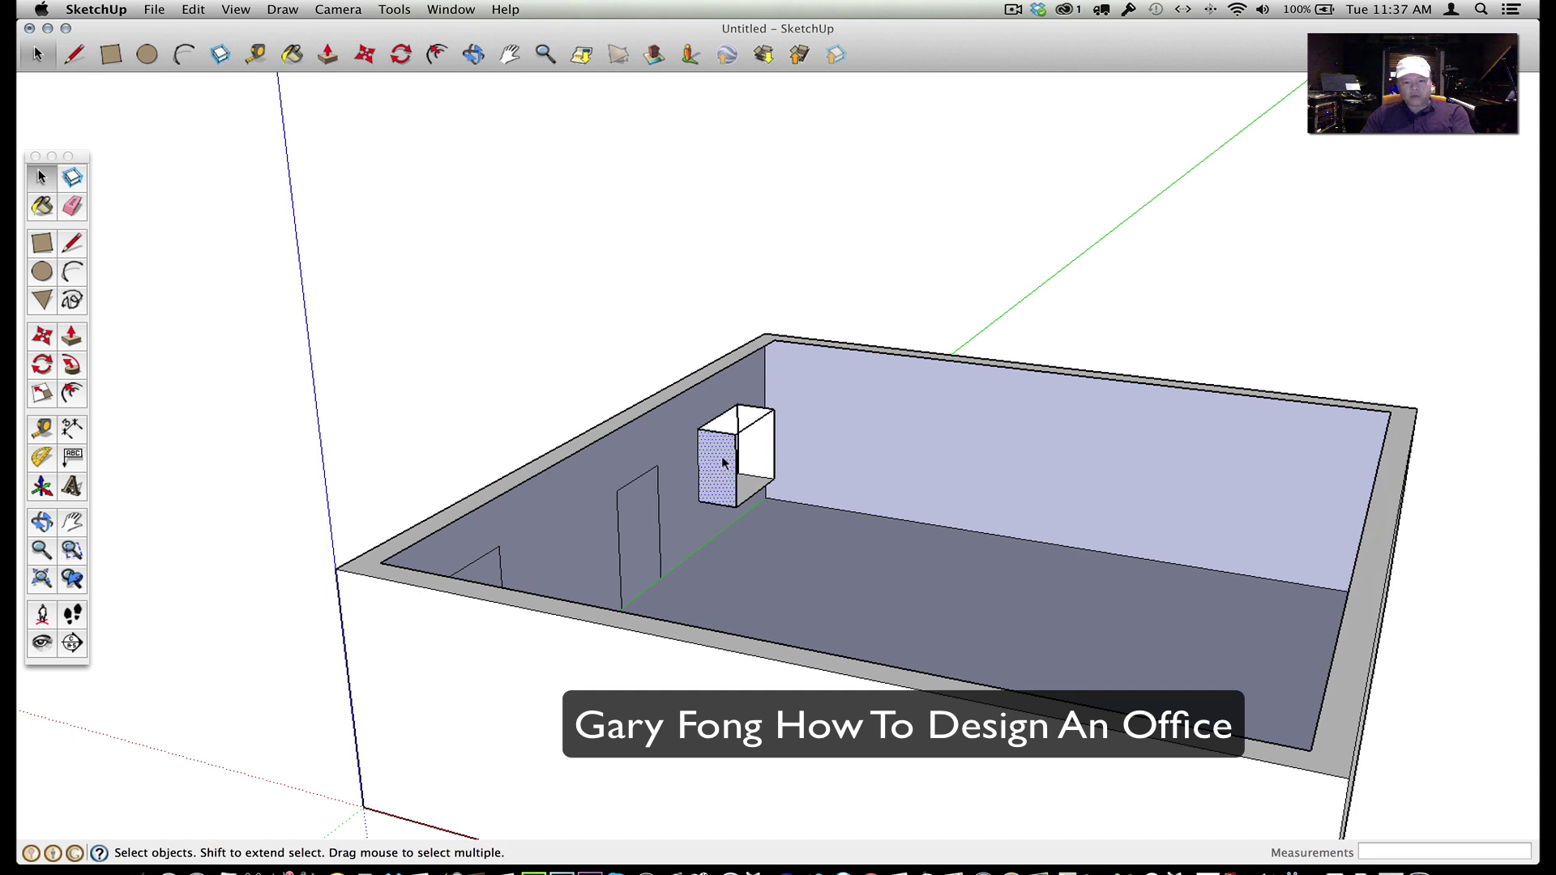
{"action": "left_click", "coordinate": [748, 486]}
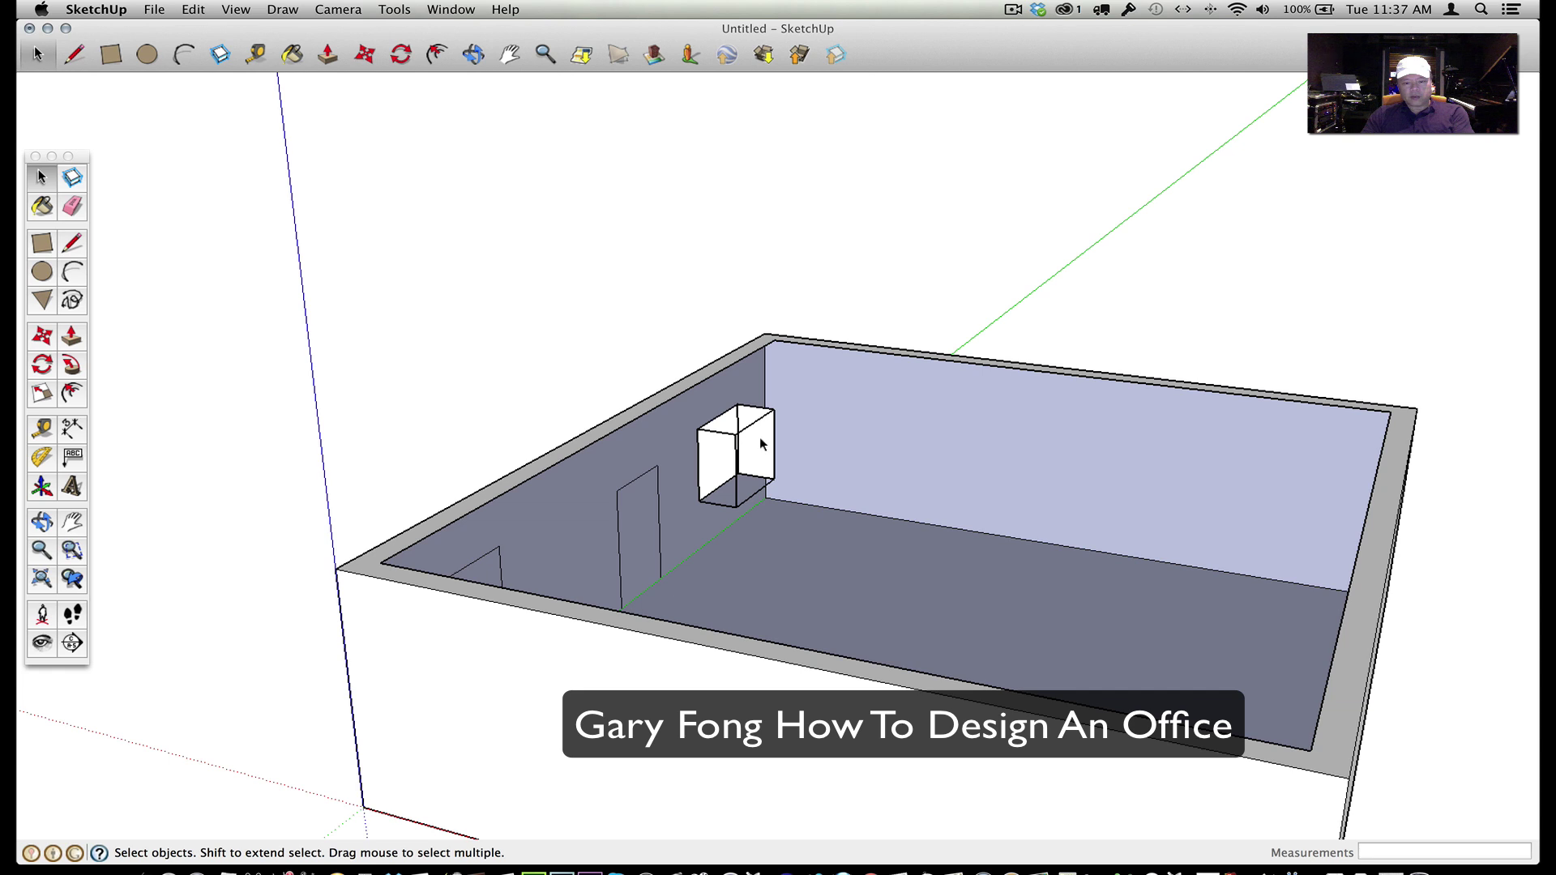
{"action": "key", "text": "Delete"}
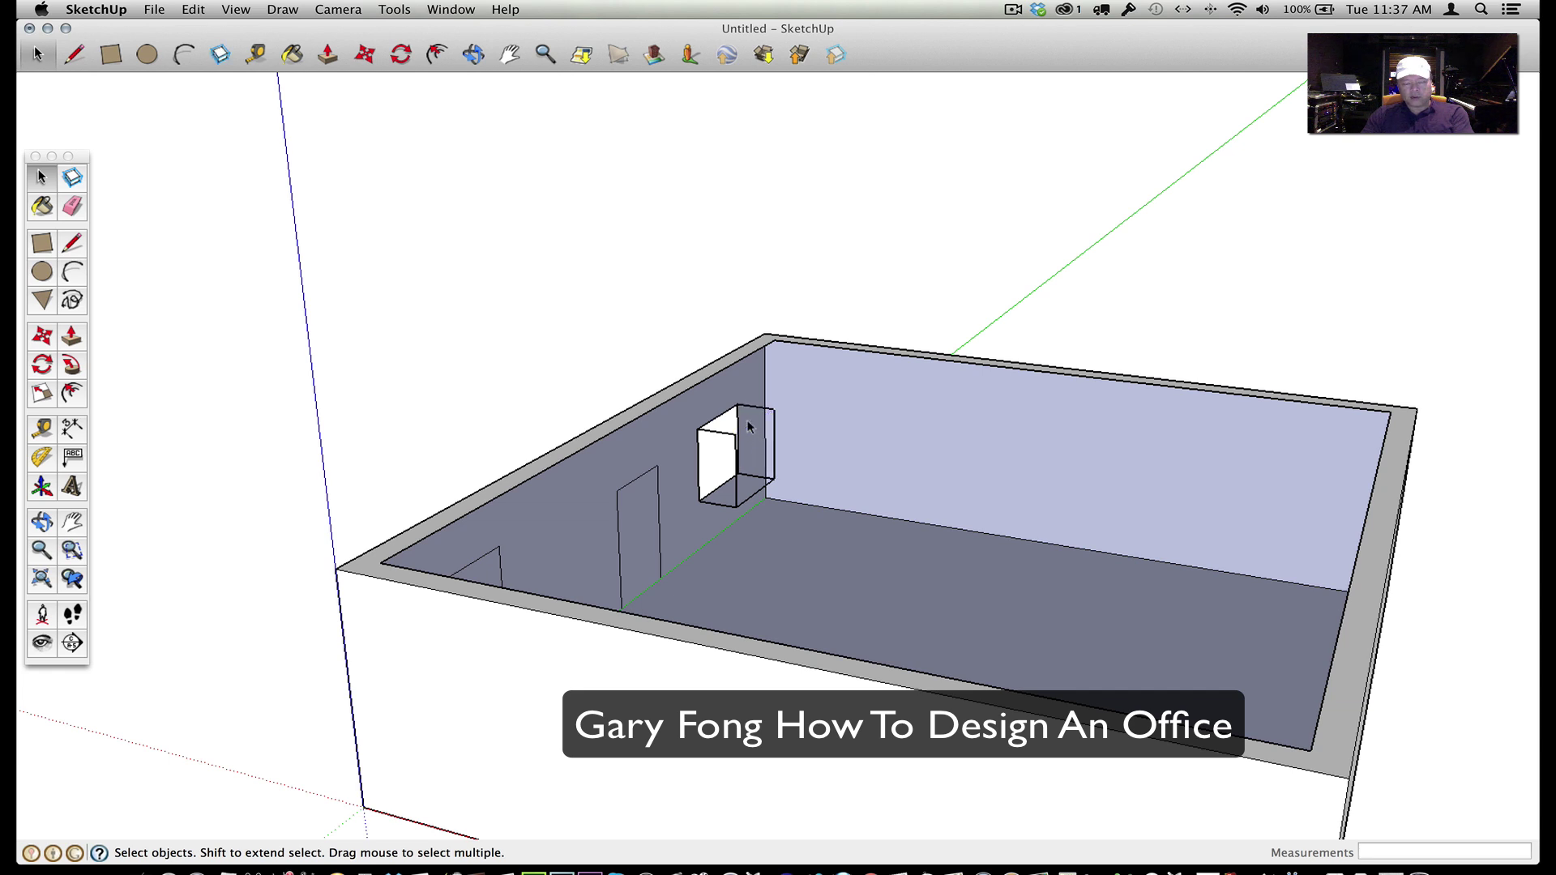
Erase the leftover edges of the protruding window box, keeping the opening's outline on the inner wall
{"action": "left_click", "coordinate": [71, 208]}
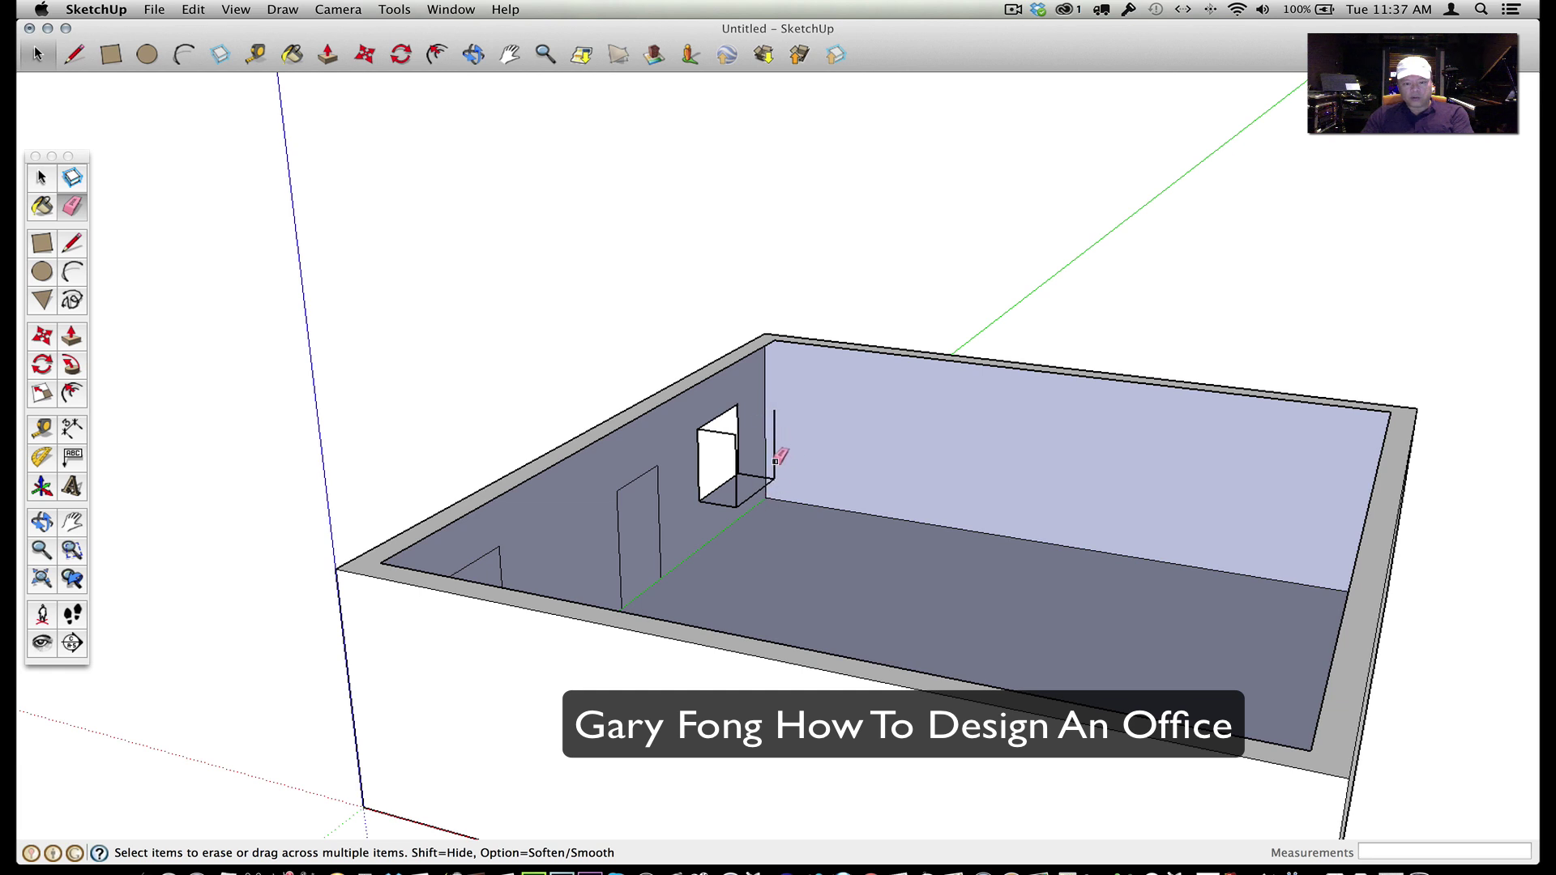
{"action": "left_click", "coordinate": [761, 490]}
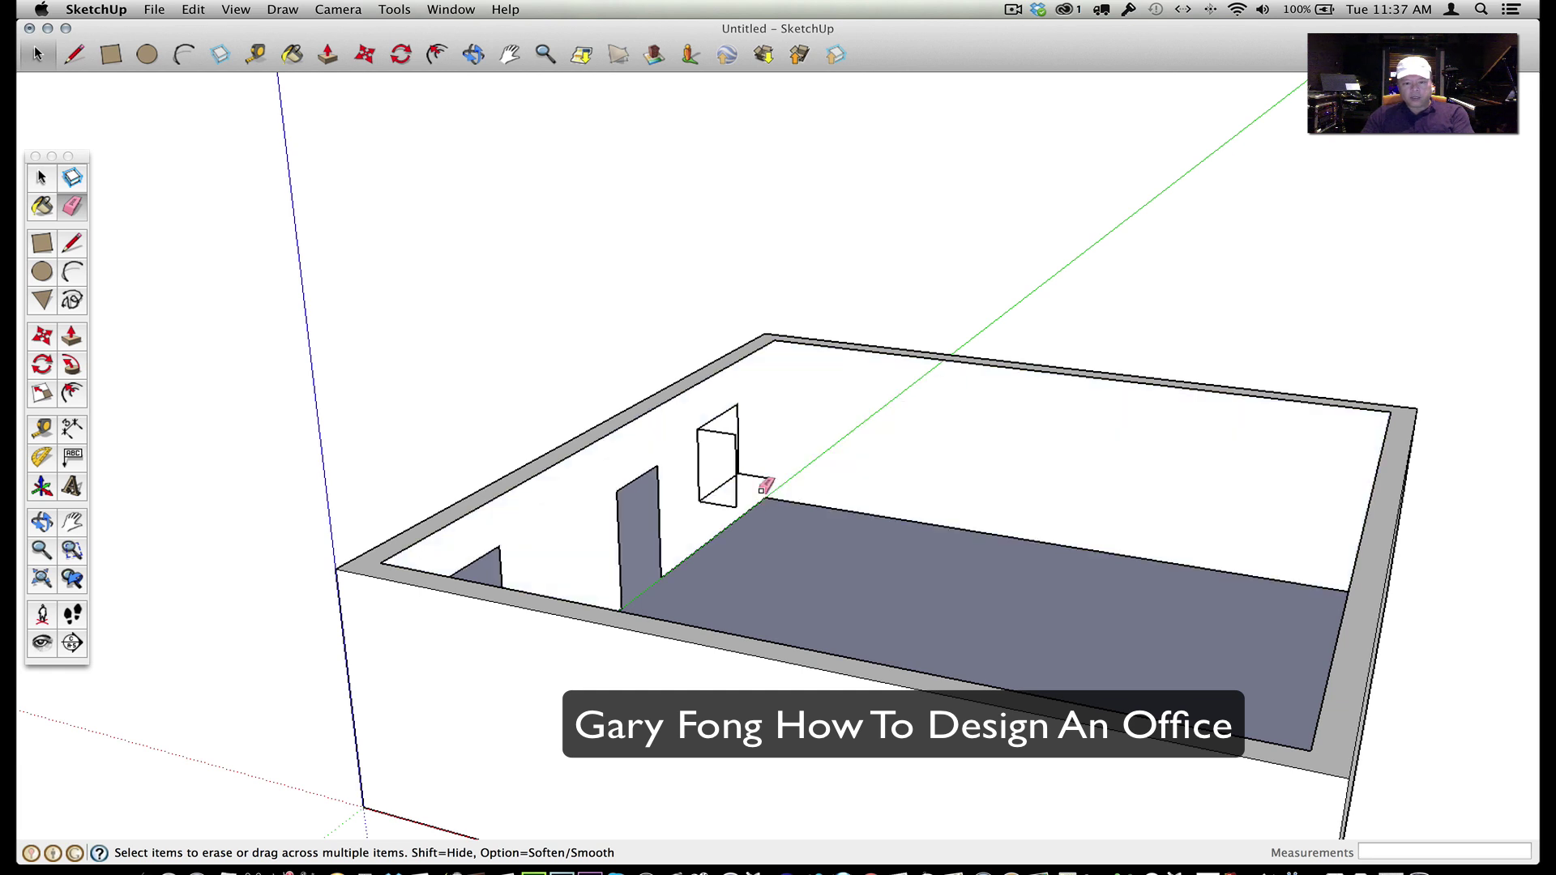
{"action": "key", "text": "super+z"}
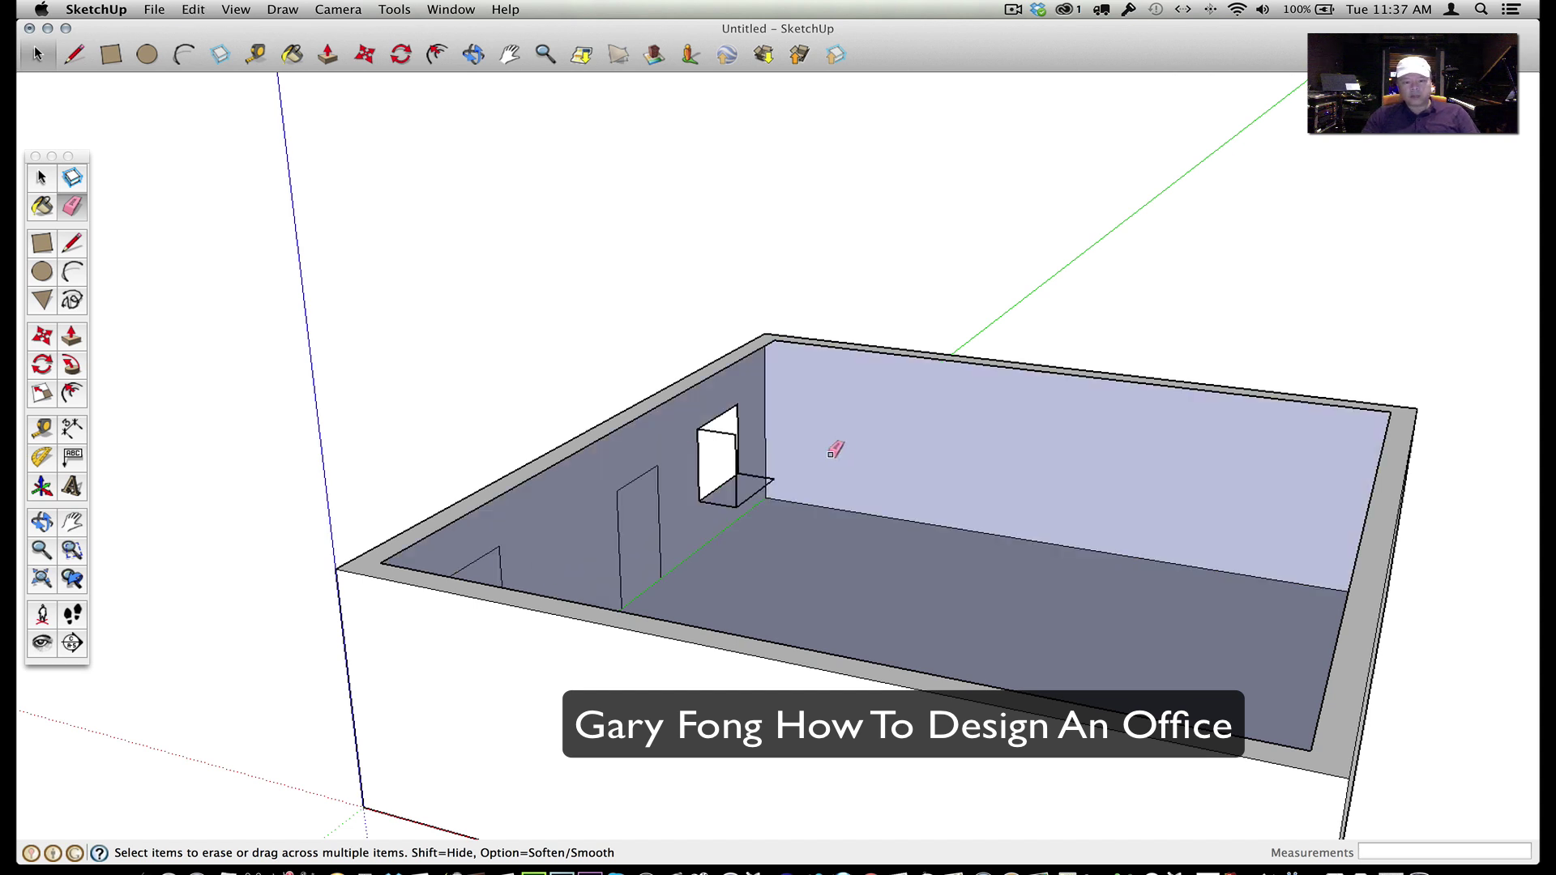
{"action": "scroll", "coordinate": [776, 459], "scroll_direction": "up", "scroll_amount": 5}
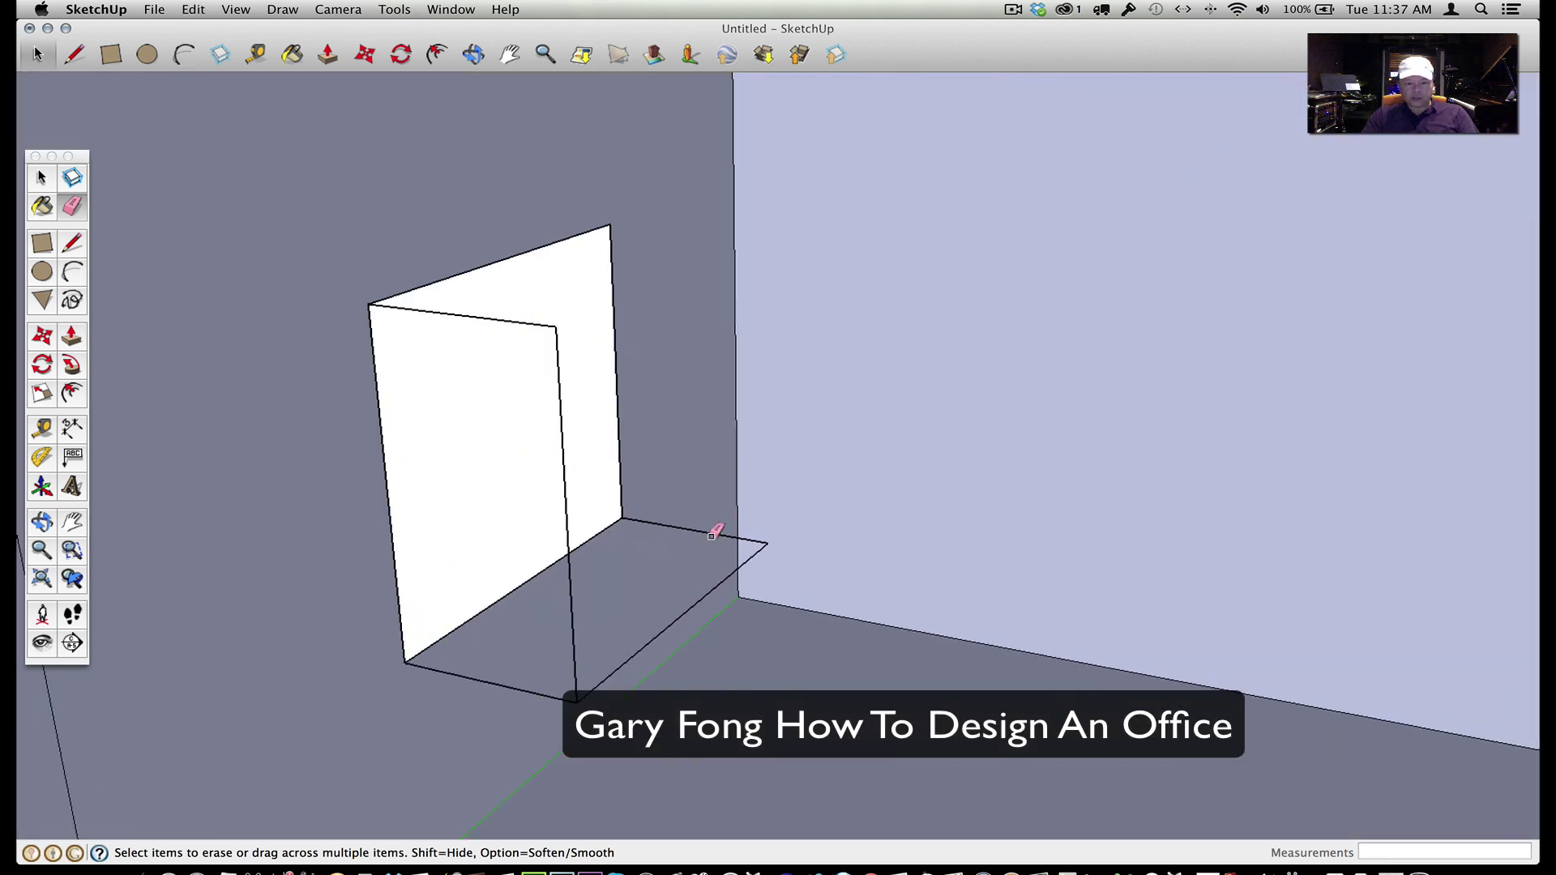
{"action": "left_click", "coordinate": [712, 591]}
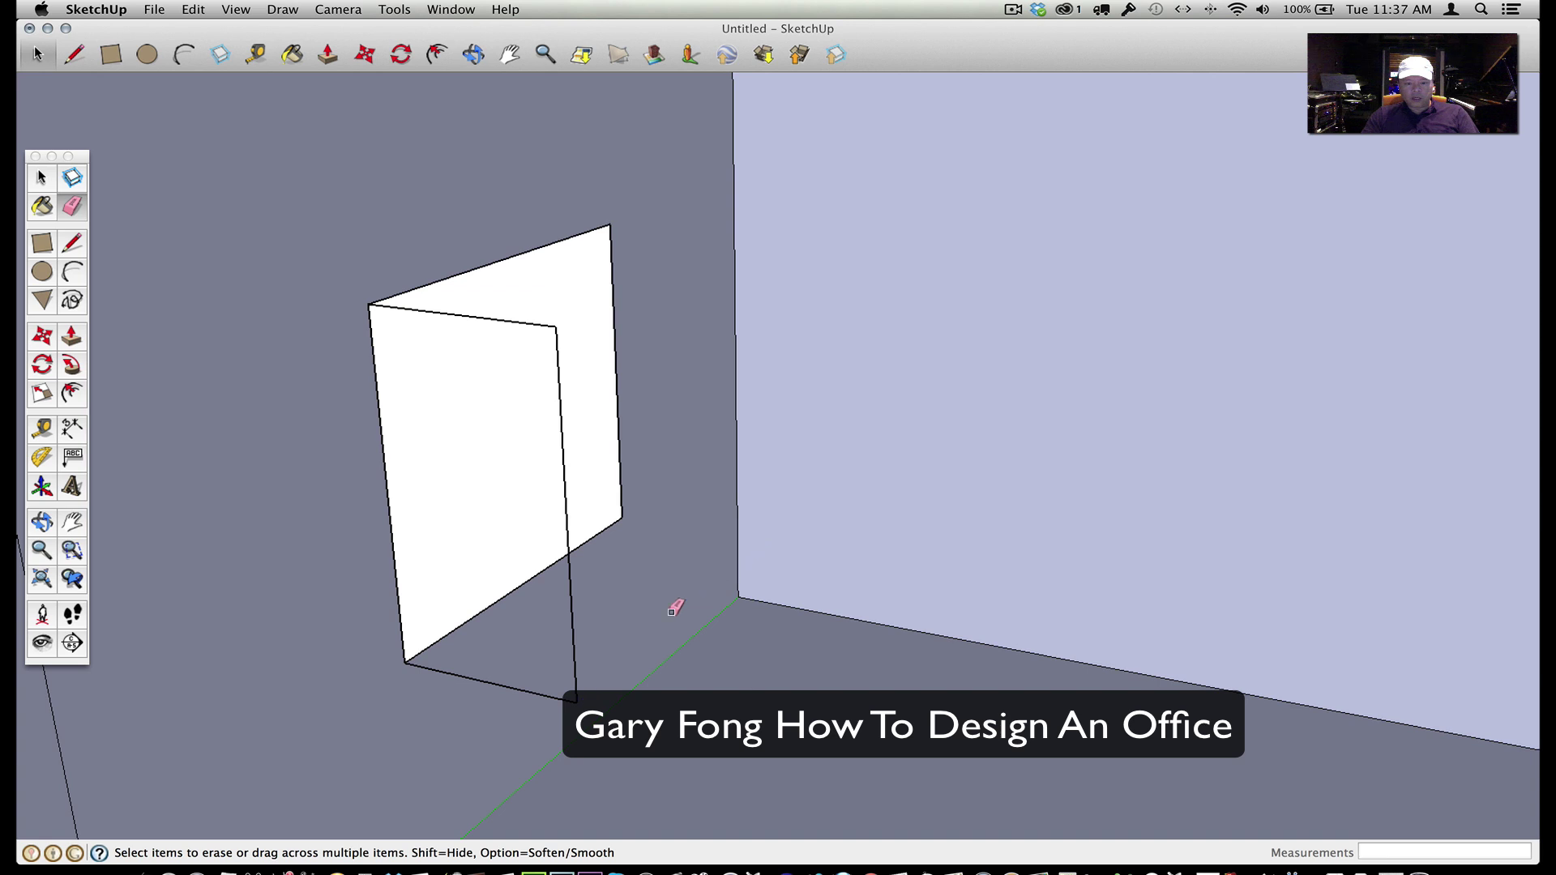
{"action": "left_click", "coordinate": [570, 598]}
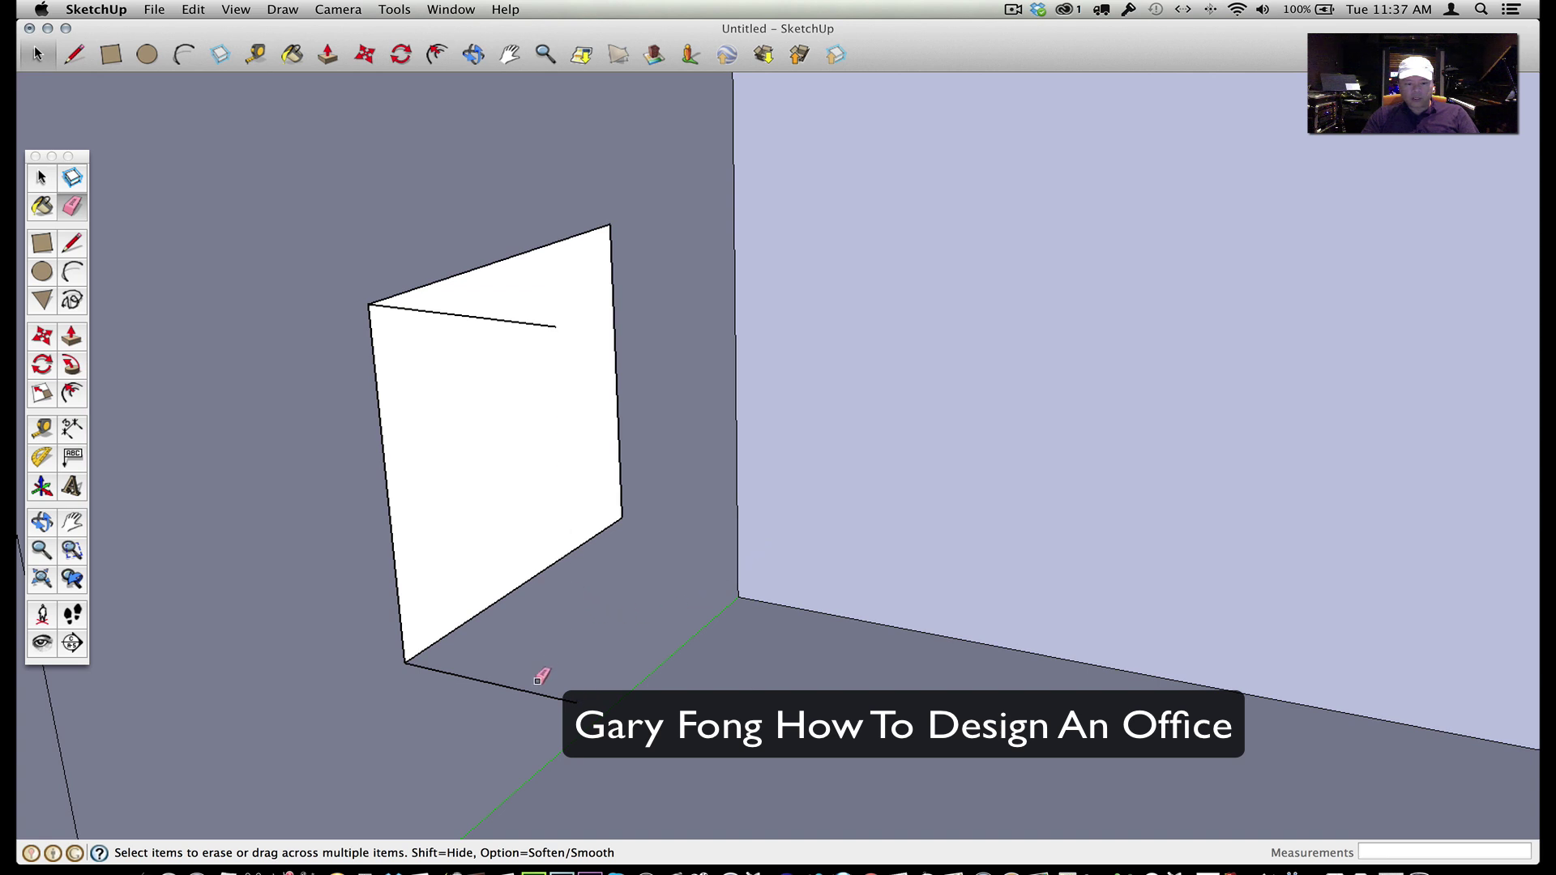
{"action": "left_click", "coordinate": [524, 691]}
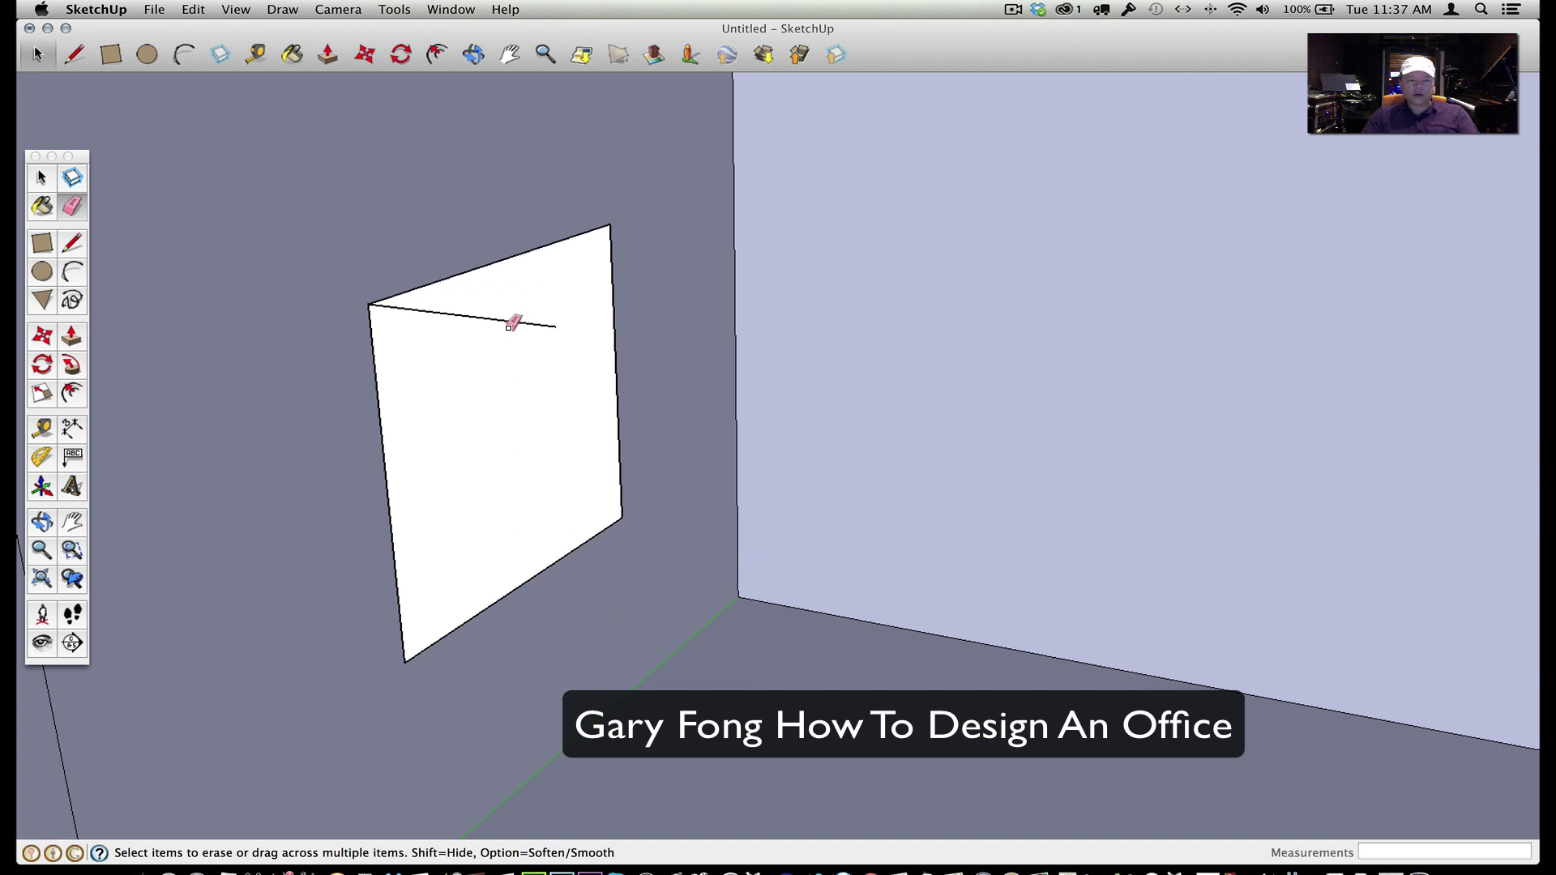
{"action": "left_click", "coordinate": [501, 321]}
Inspect the window opening and the room's interior from several distances and angles
{"action": "scroll", "coordinate": [831, 452], "scroll_direction": "up", "scroll_amount": 2}
{"action": "scroll", "coordinate": [831, 452], "scroll_direction": "down", "scroll_amount": 10}
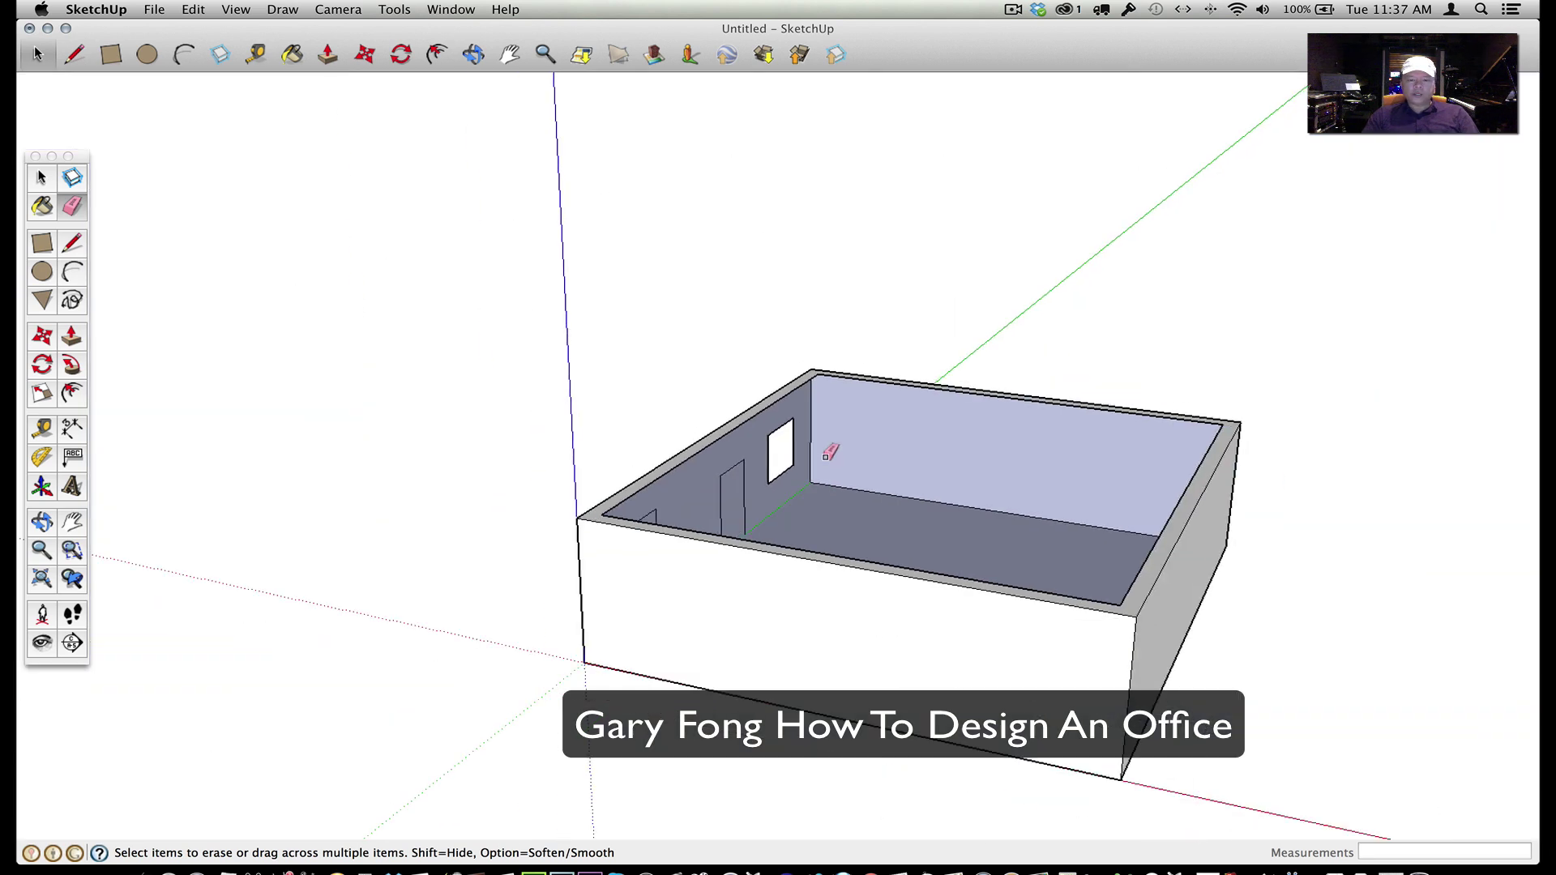
{"action": "scroll", "coordinate": [831, 452], "scroll_direction": "up", "scroll_amount": 8}
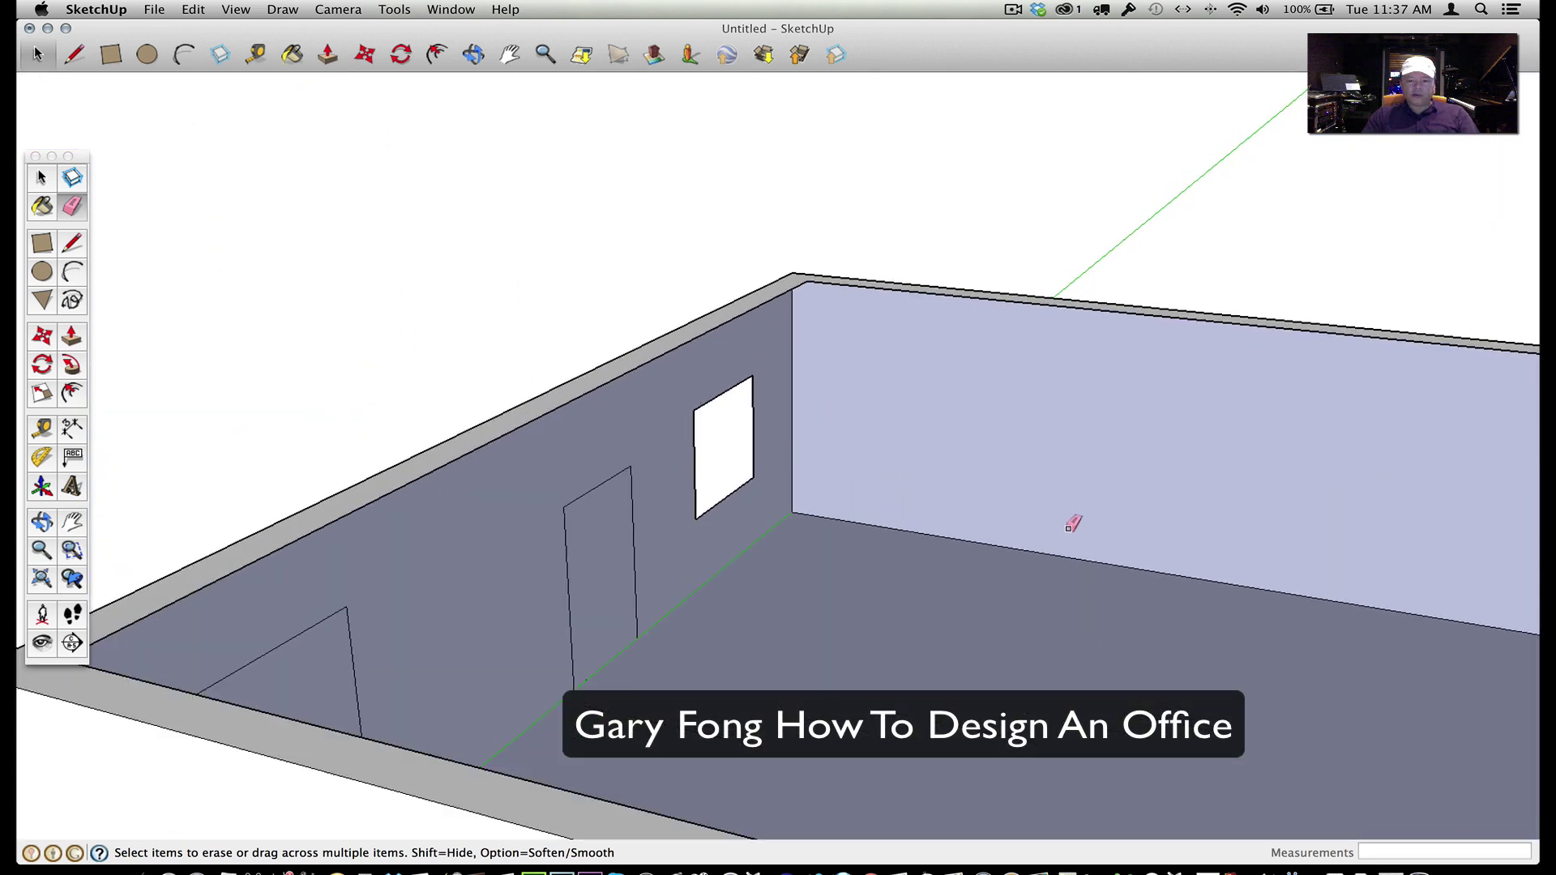
{"action": "key", "text": "o"}
{"action": "mouse_move", "coordinate": [663, 517]}
{"action": "left_mouse_down"}
{"action": "mouse_move", "coordinate": [1451, 528]}
{"action": "mouse_move", "coordinate": [1407, 521]}
{"action": "mouse_move", "coordinate": [970, 637]}
{"action": "mouse_move", "coordinate": [635, 590]}
{"action": "mouse_move", "coordinate": [1066, 594]}
{"action": "mouse_move", "coordinate": [739, 559]}
{"action": "mouse_move", "coordinate": [737, 590]}
{"action": "left_mouse_up"}
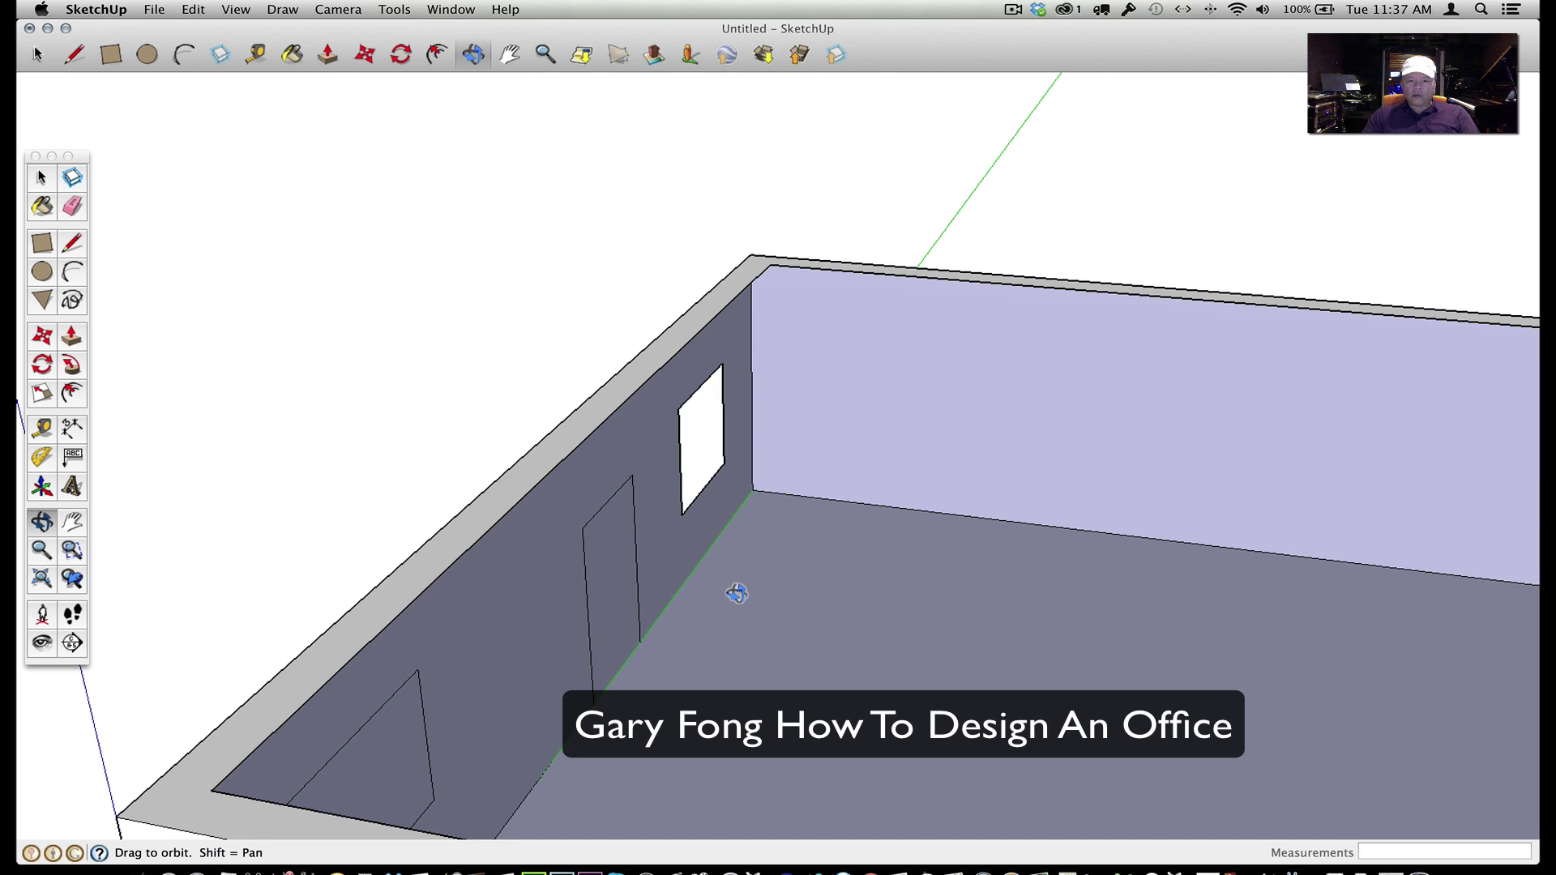
{"action": "scroll", "coordinate": [736, 591], "scroll_direction": "down", "scroll_amount": 2}
{"action": "scroll", "coordinate": [736, 592], "scroll_direction": "up", "scroll_amount": 5}
{"action": "scroll", "coordinate": [737, 592], "scroll_direction": "down", "scroll_amount": 5}
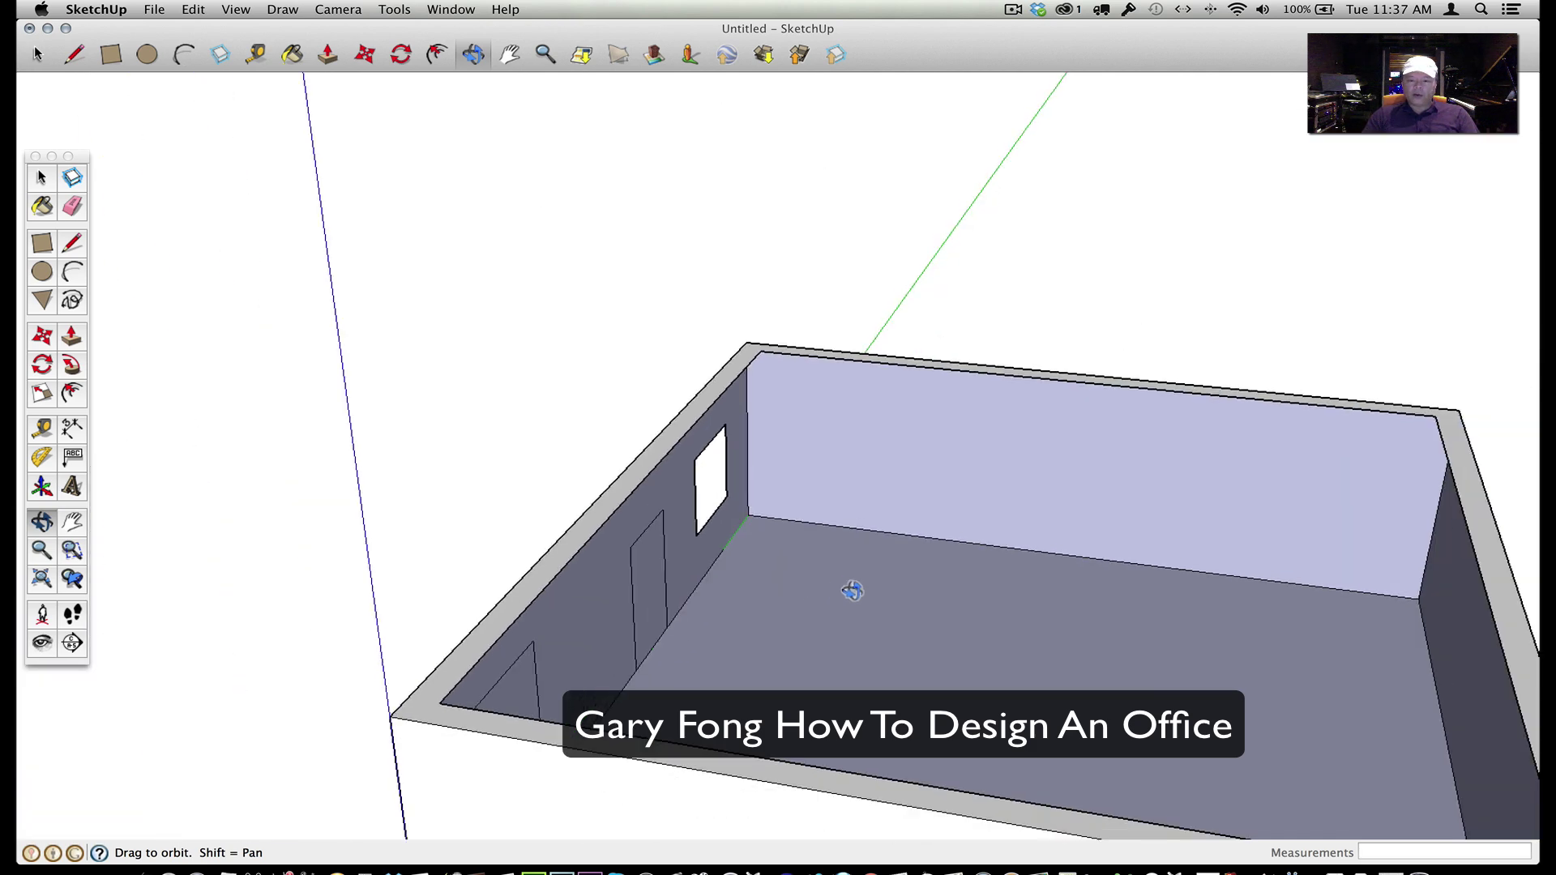
{"action": "key", "text": "h"}
{"action": "left_click_drag", "start_coordinate": [997, 614], "coordinate": [823, 494]}
Open the 3D Warehouse to get models and search it for "sofa"
{"action": "left_click", "coordinate": [150, 7]}
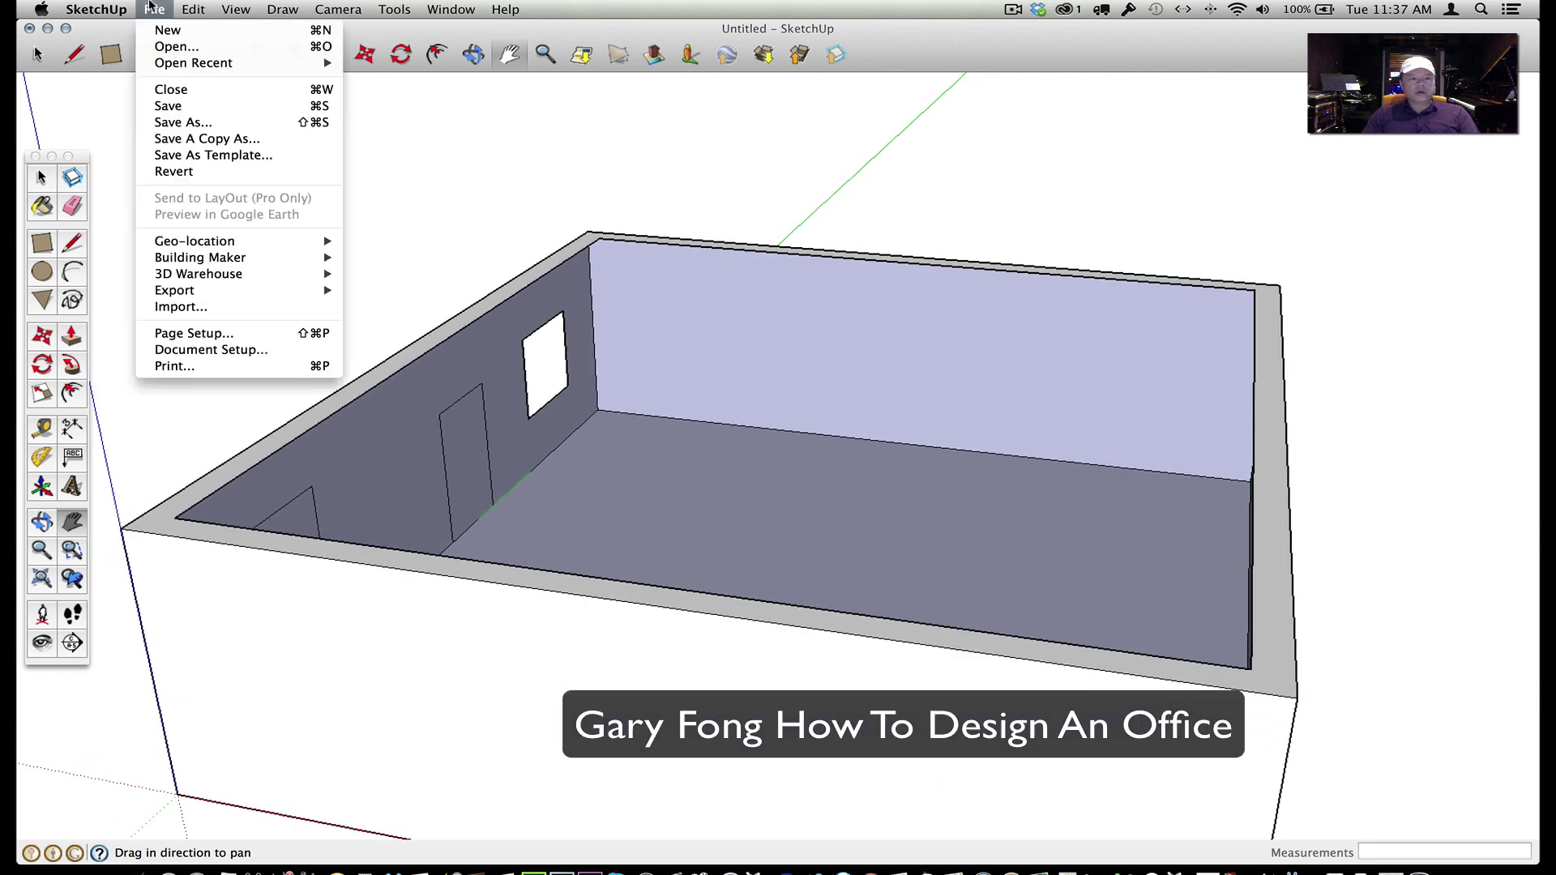
{"action": "mouse_move", "coordinate": [158, 278]}
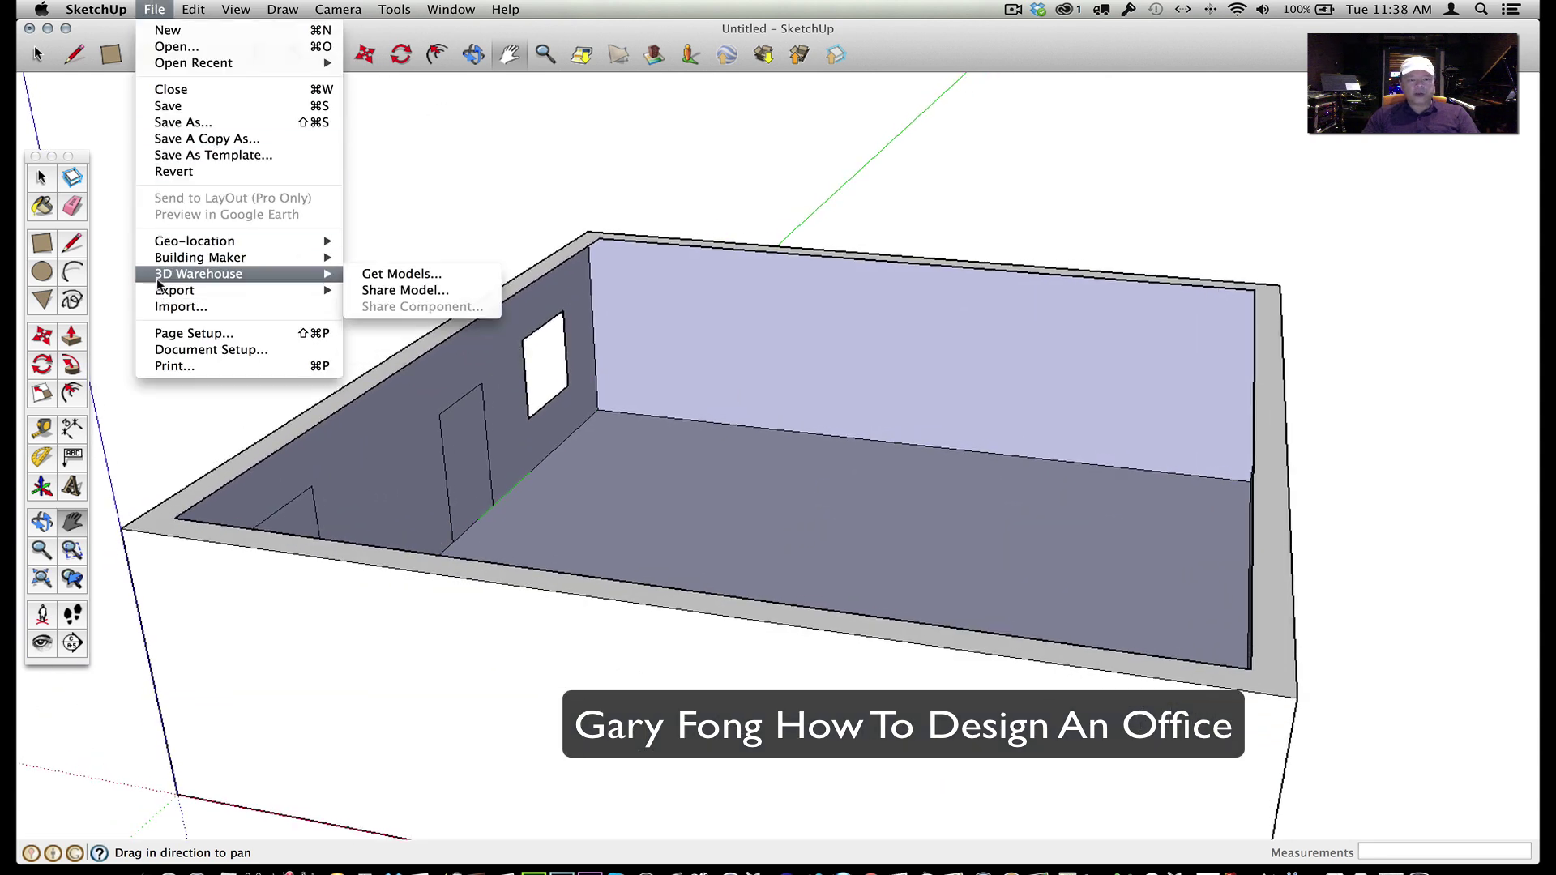
{"action": "left_click", "coordinate": [439, 274]}
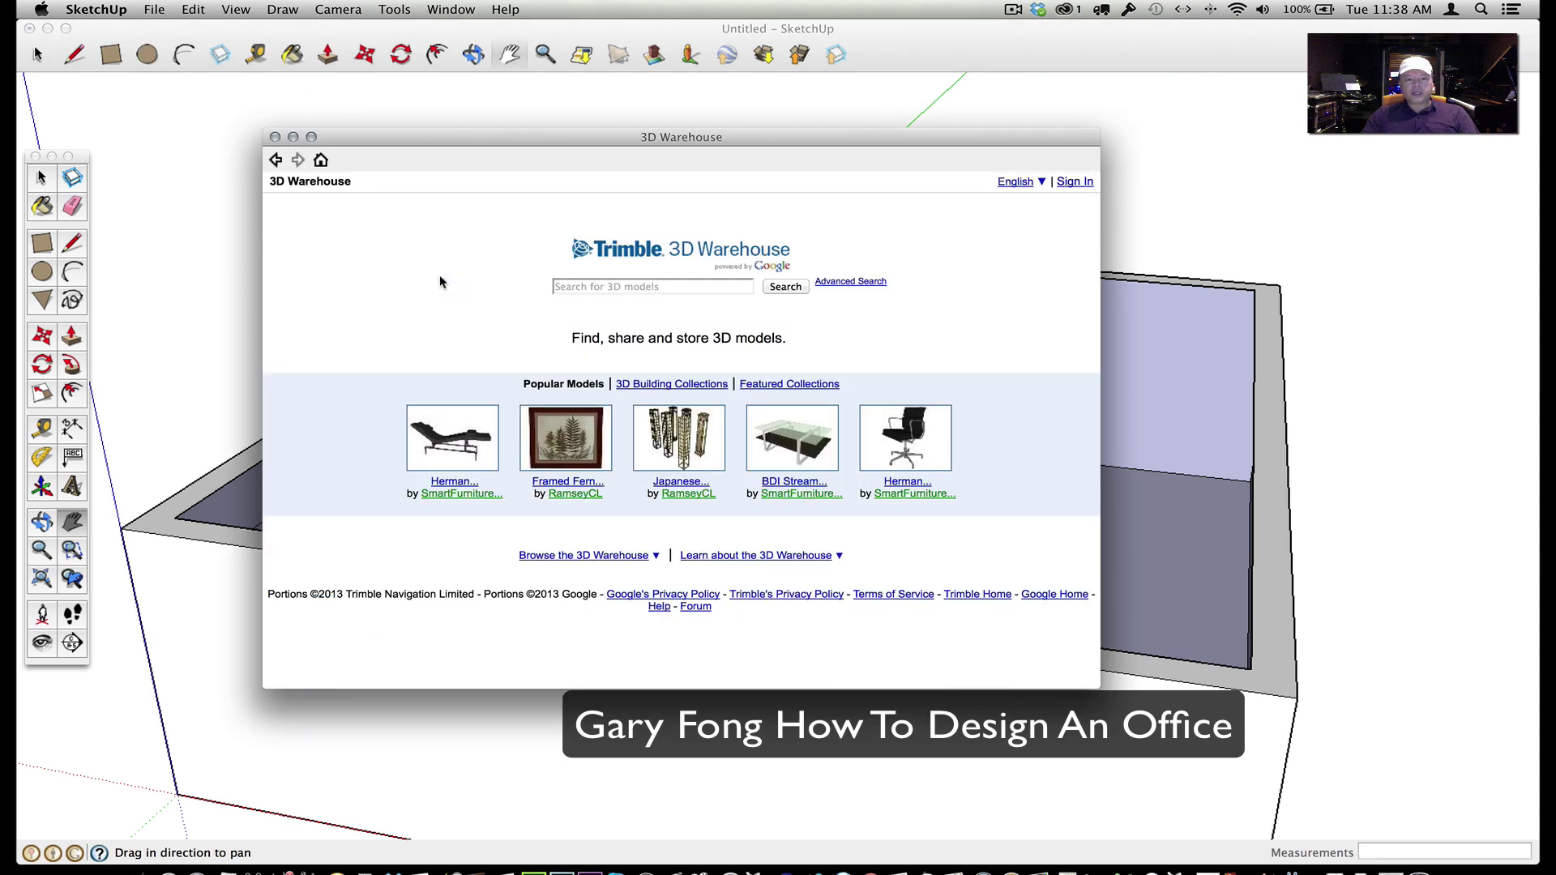
{"action": "left_click", "coordinate": [629, 287]}
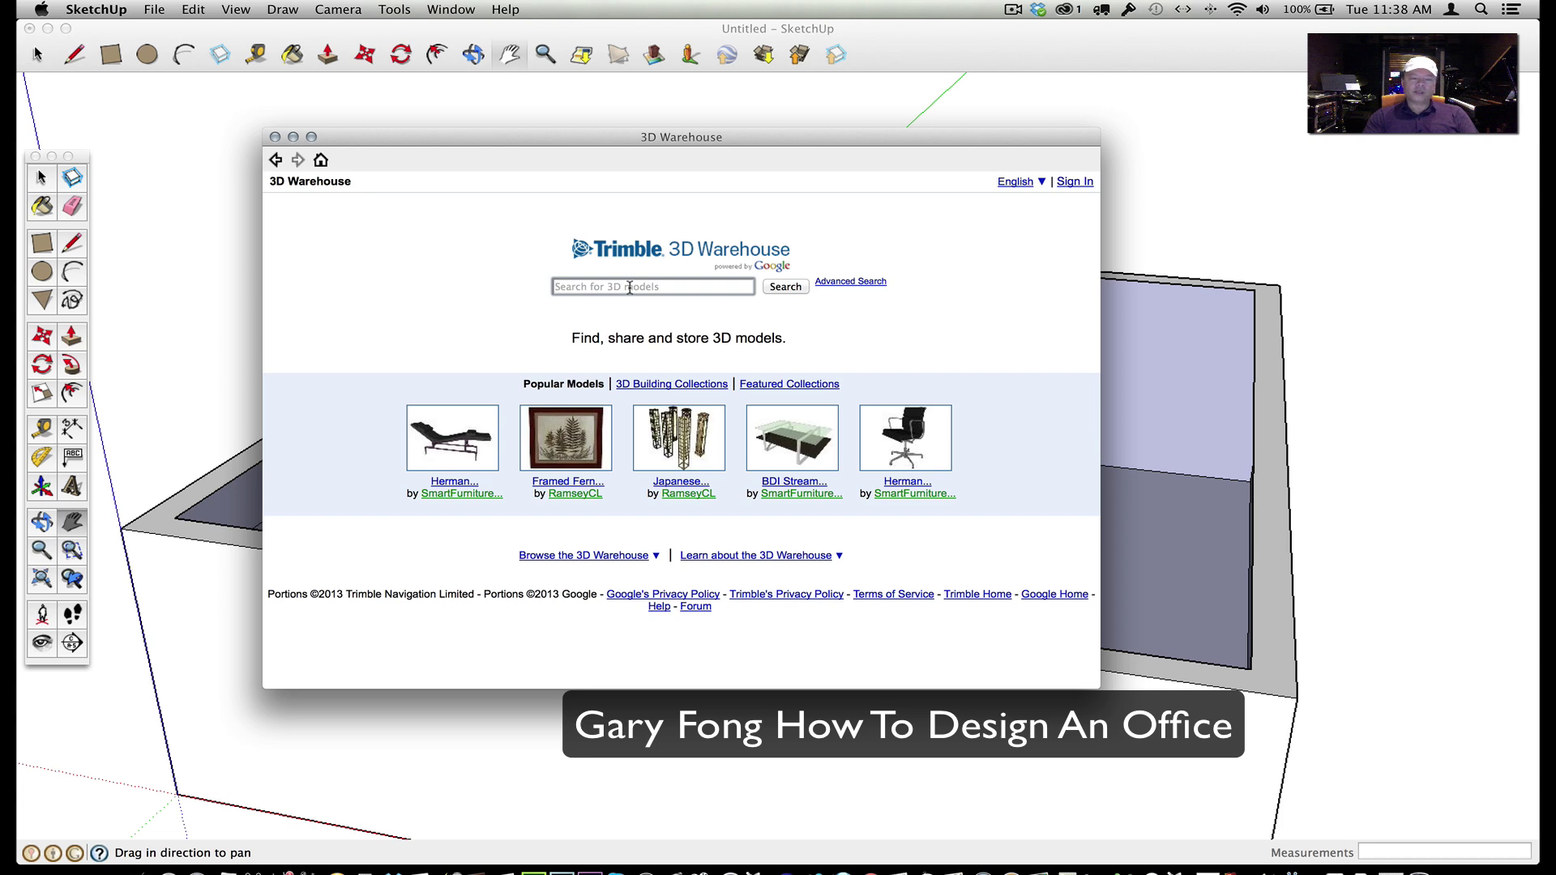
{"action": "type", "text": "sofa"}
{"action": "key", "text": "Return"}
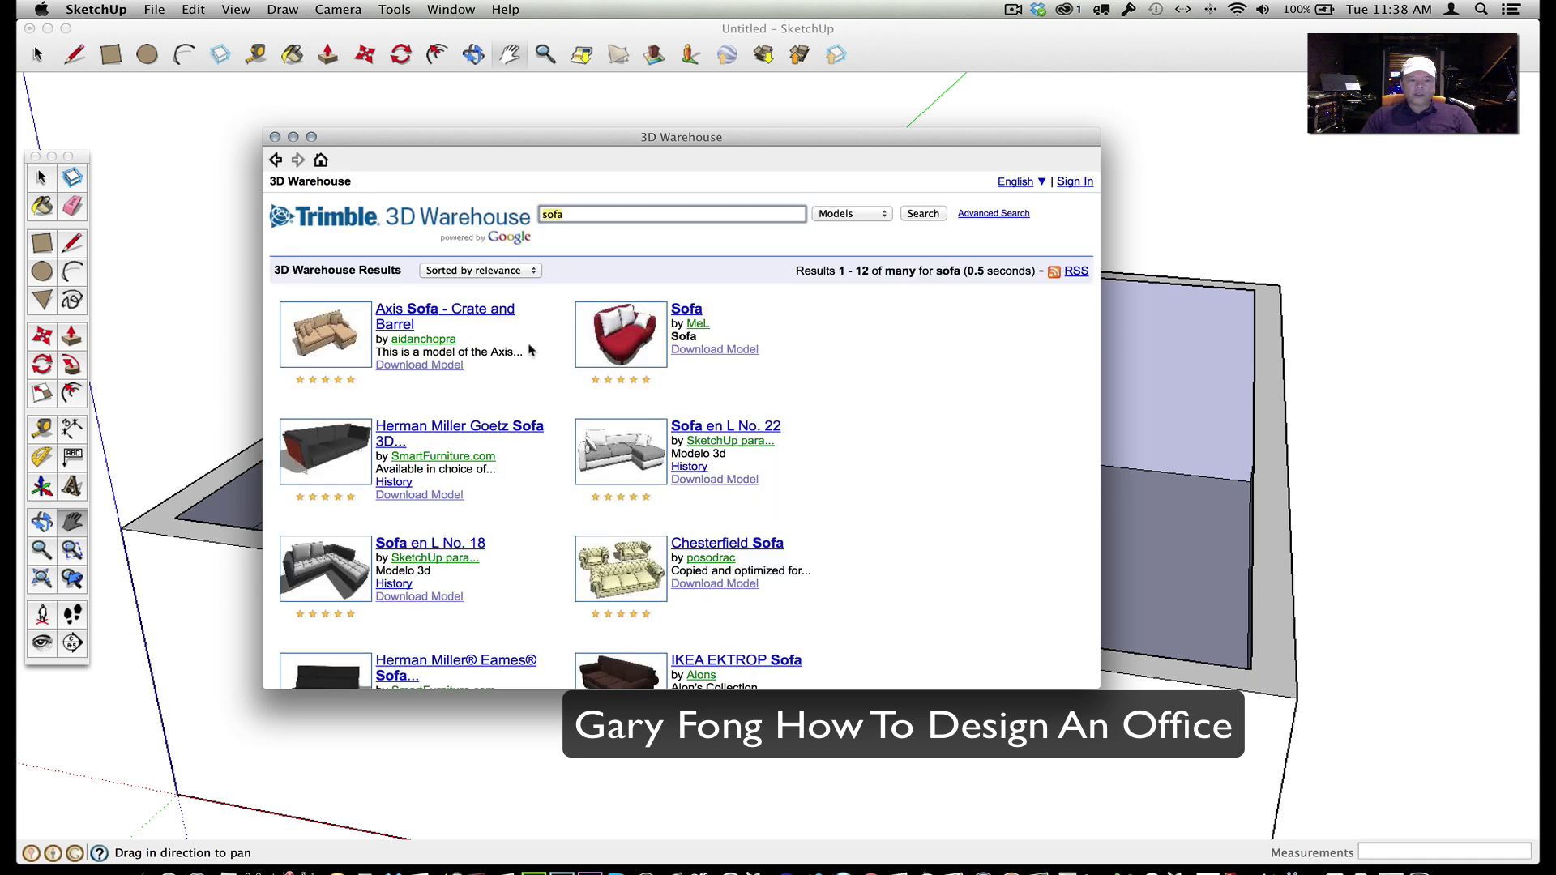
Download the Herman Miller Goetz Sofa directly into the model and place it on the floor near the door wall
{"action": "left_click", "coordinate": [466, 432]}
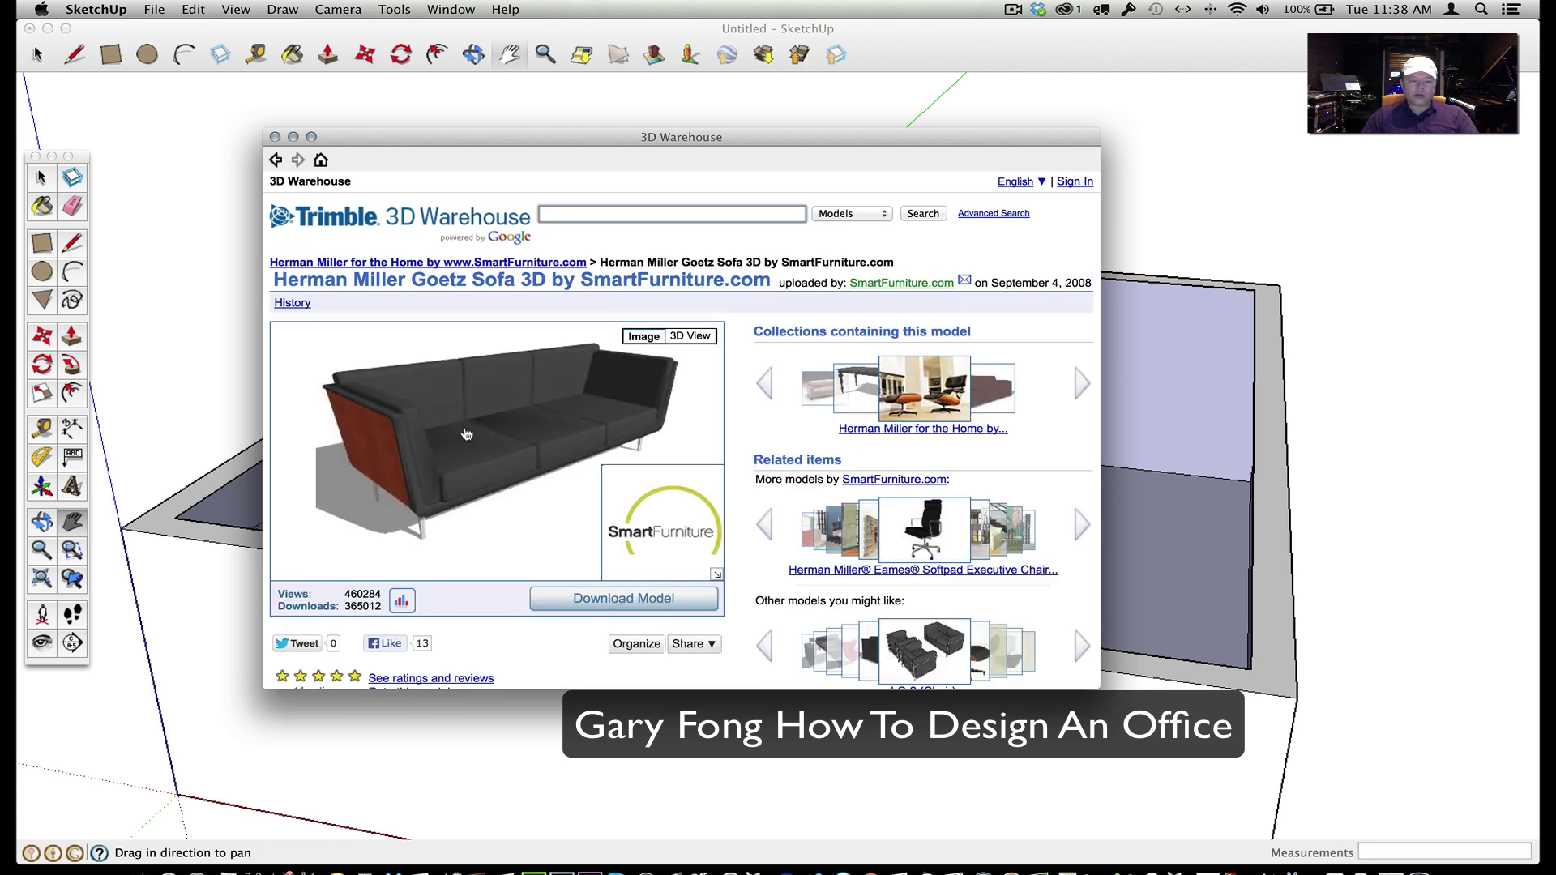
{"action": "left_click", "coordinate": [602, 599]}
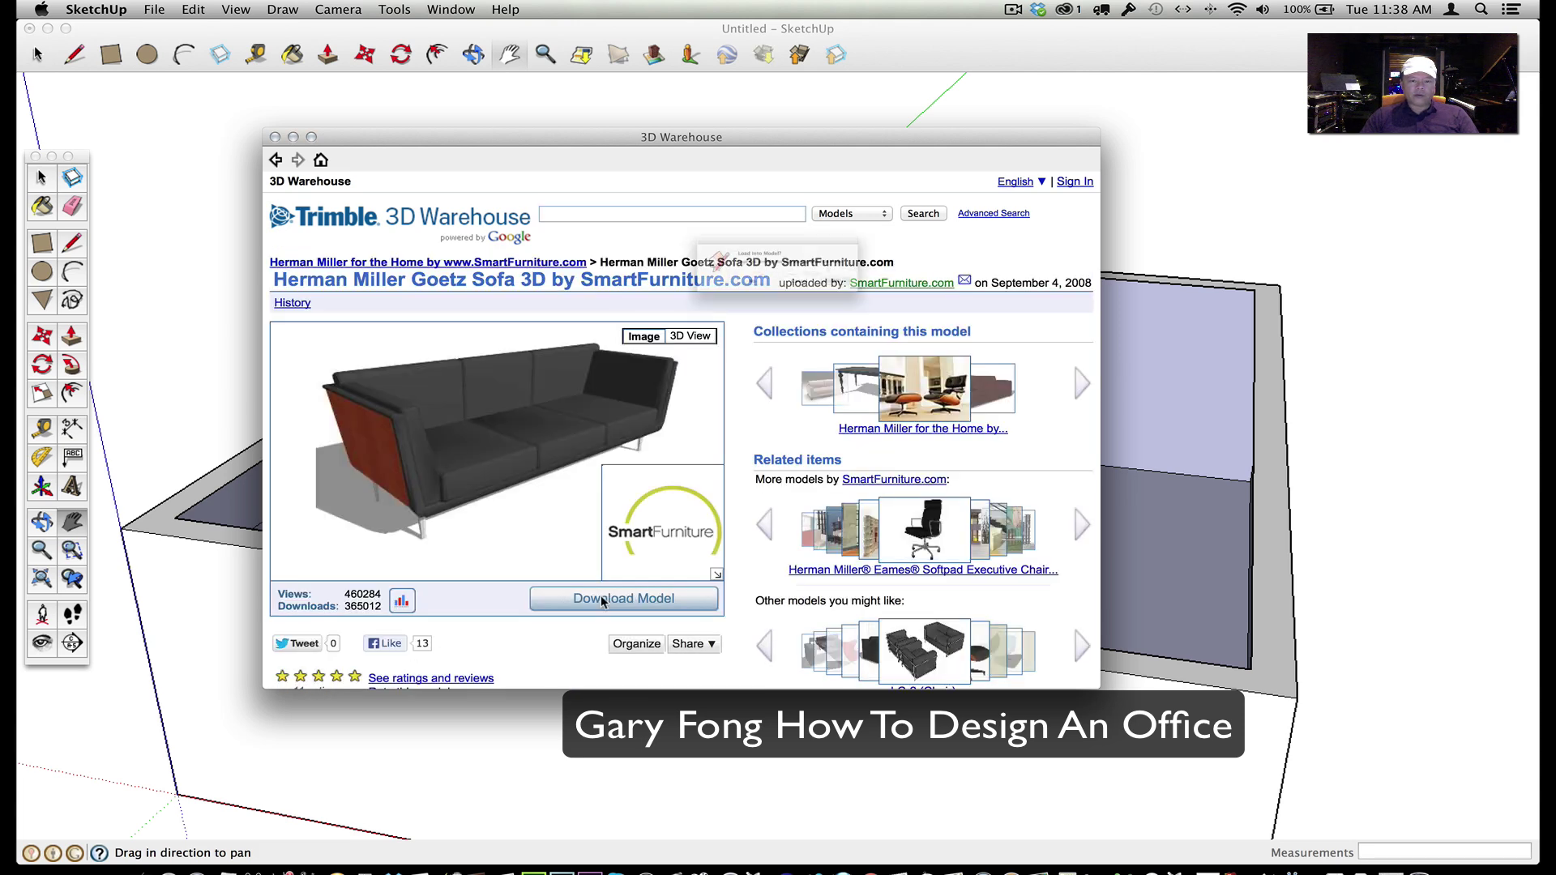
{"action": "left_click", "coordinate": [910, 308]}
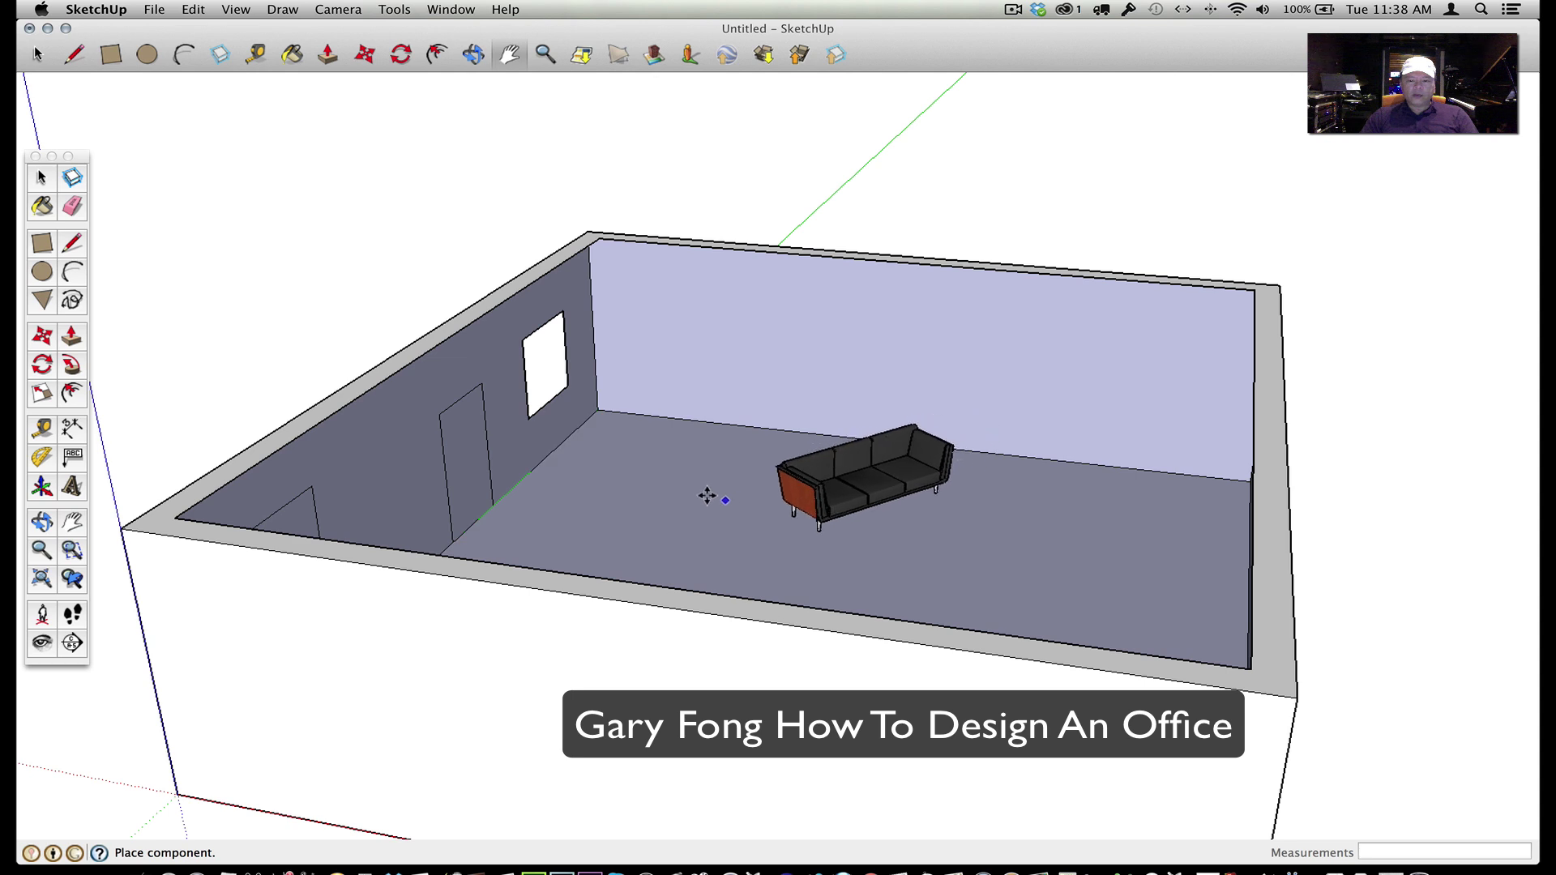
{"action": "left_click", "coordinate": [537, 491]}
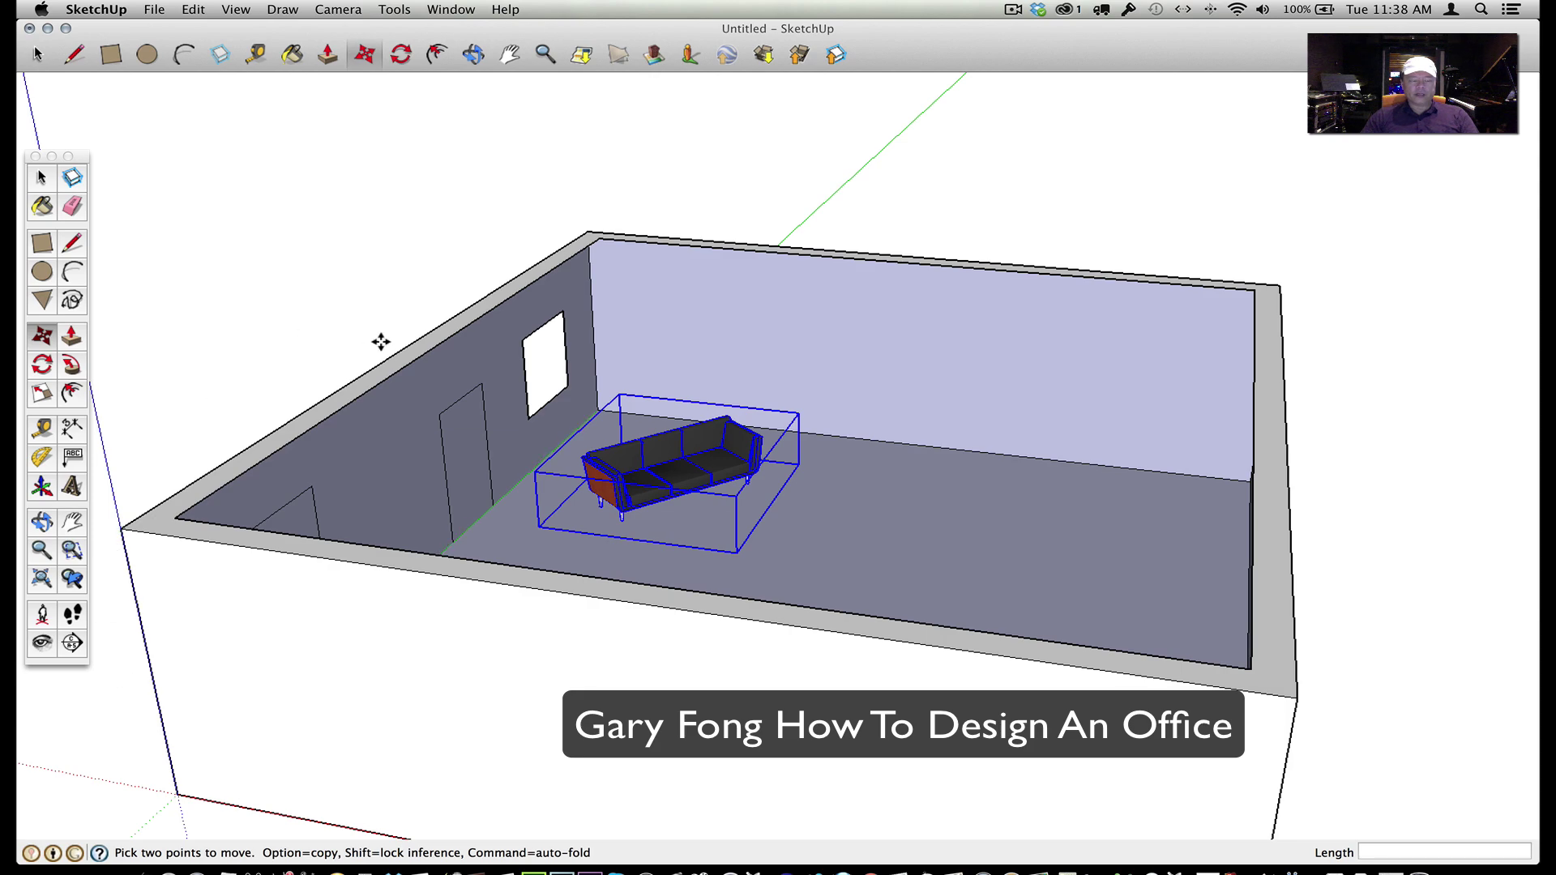
Rotate the sofa about 52.4 degrees around its centre so that it lies parallel to the room's back wall
{"action": "key", "text": "o"}
{"action": "left_click_drag", "start_coordinate": [895, 301], "coordinate": [1032, 709]}
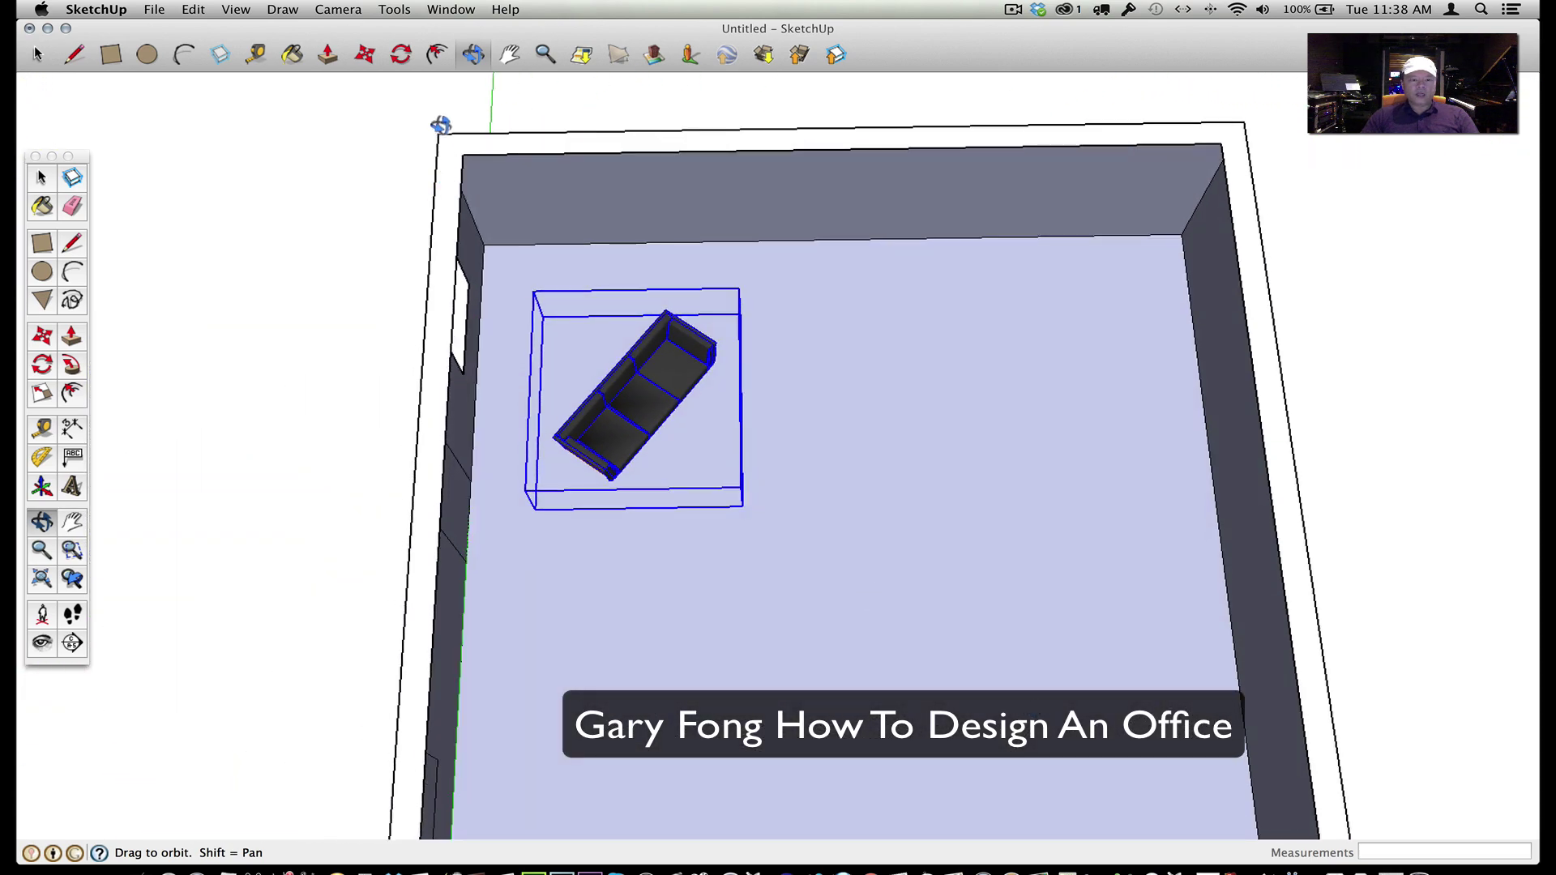
{"action": "left_click", "coordinate": [400, 54]}
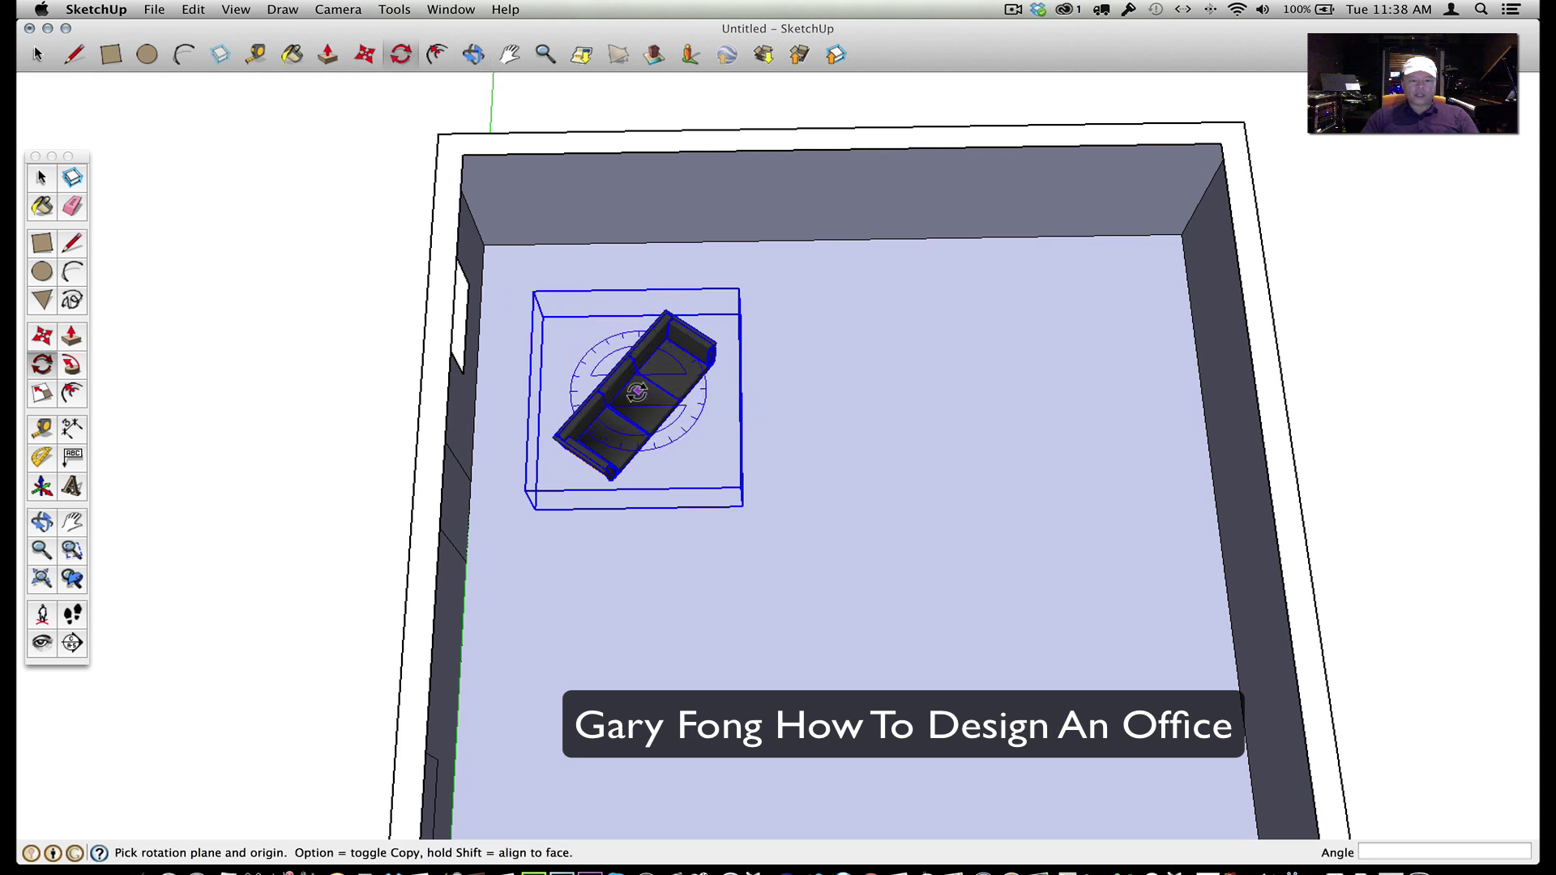
{"action": "left_click", "coordinate": [637, 392]}
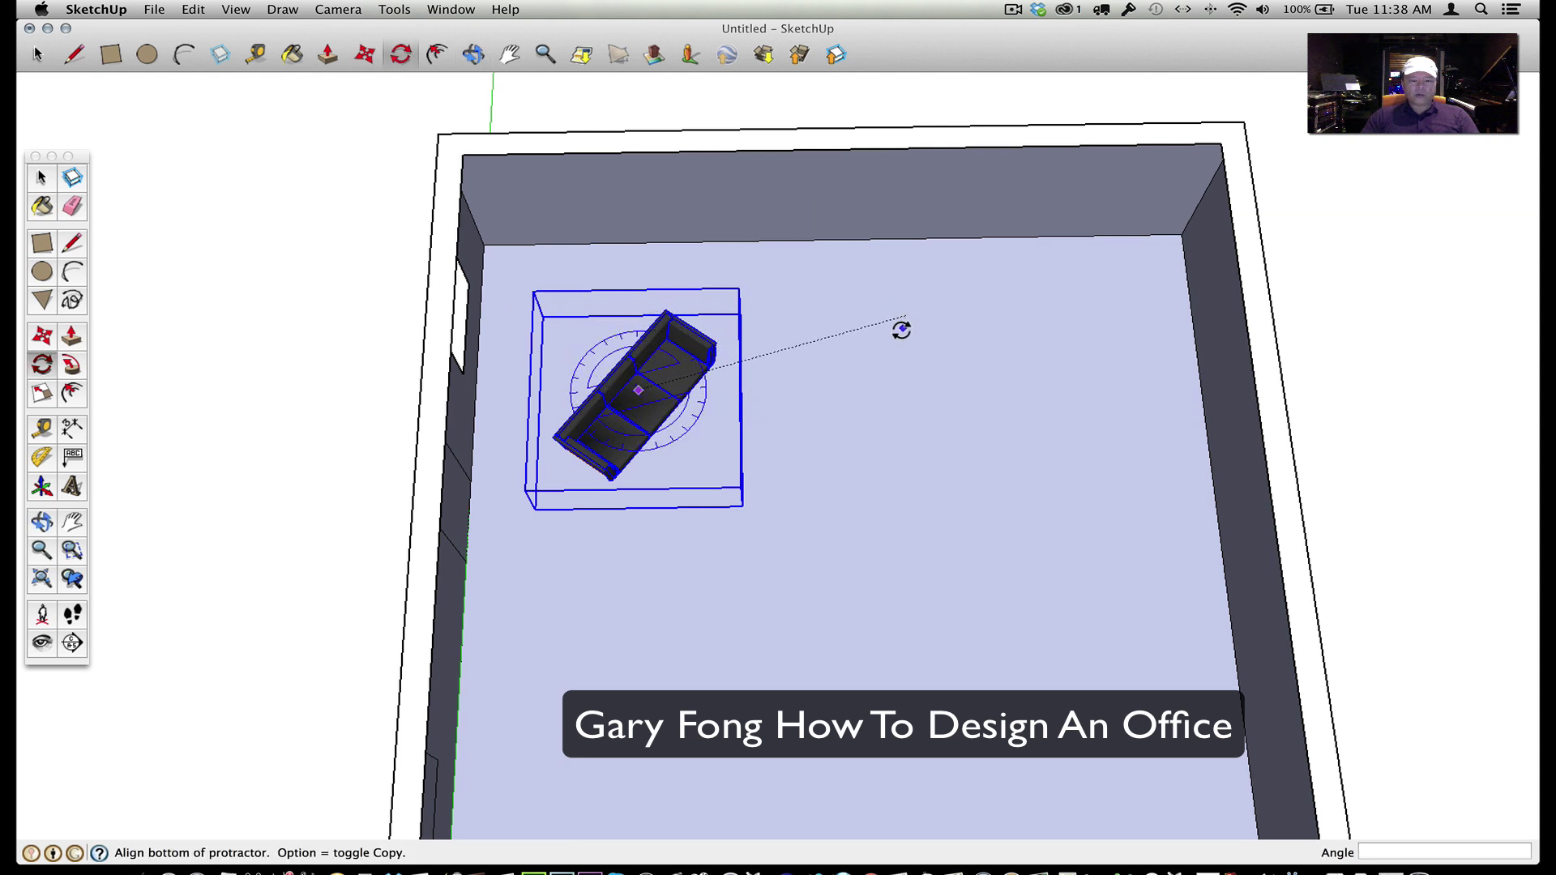
{"action": "left_click", "coordinate": [894, 390]}
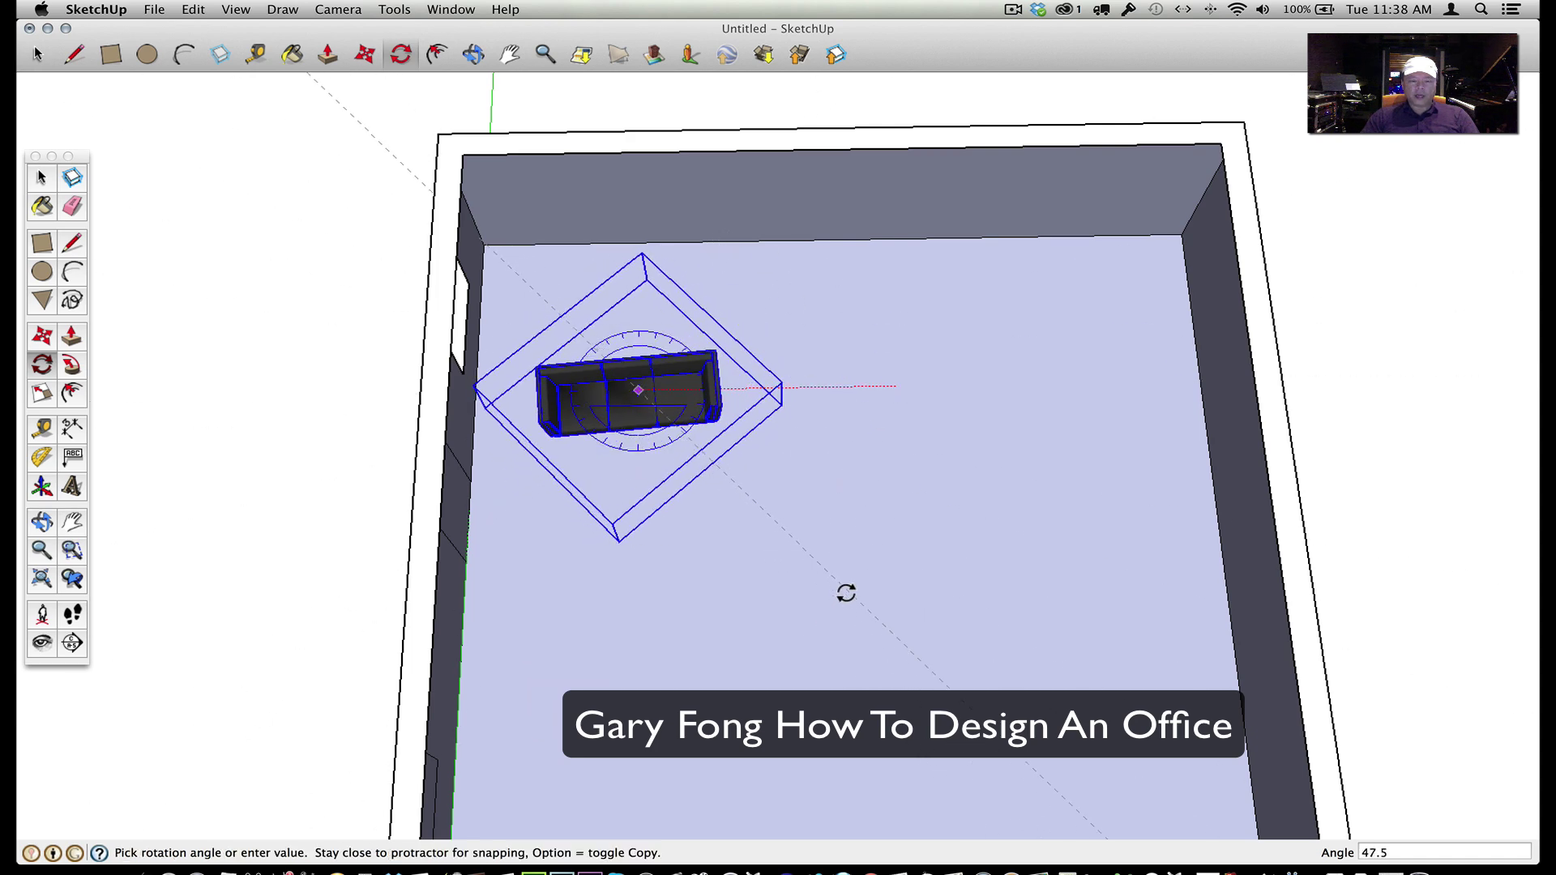
{"action": "key", "text": "Escape"}
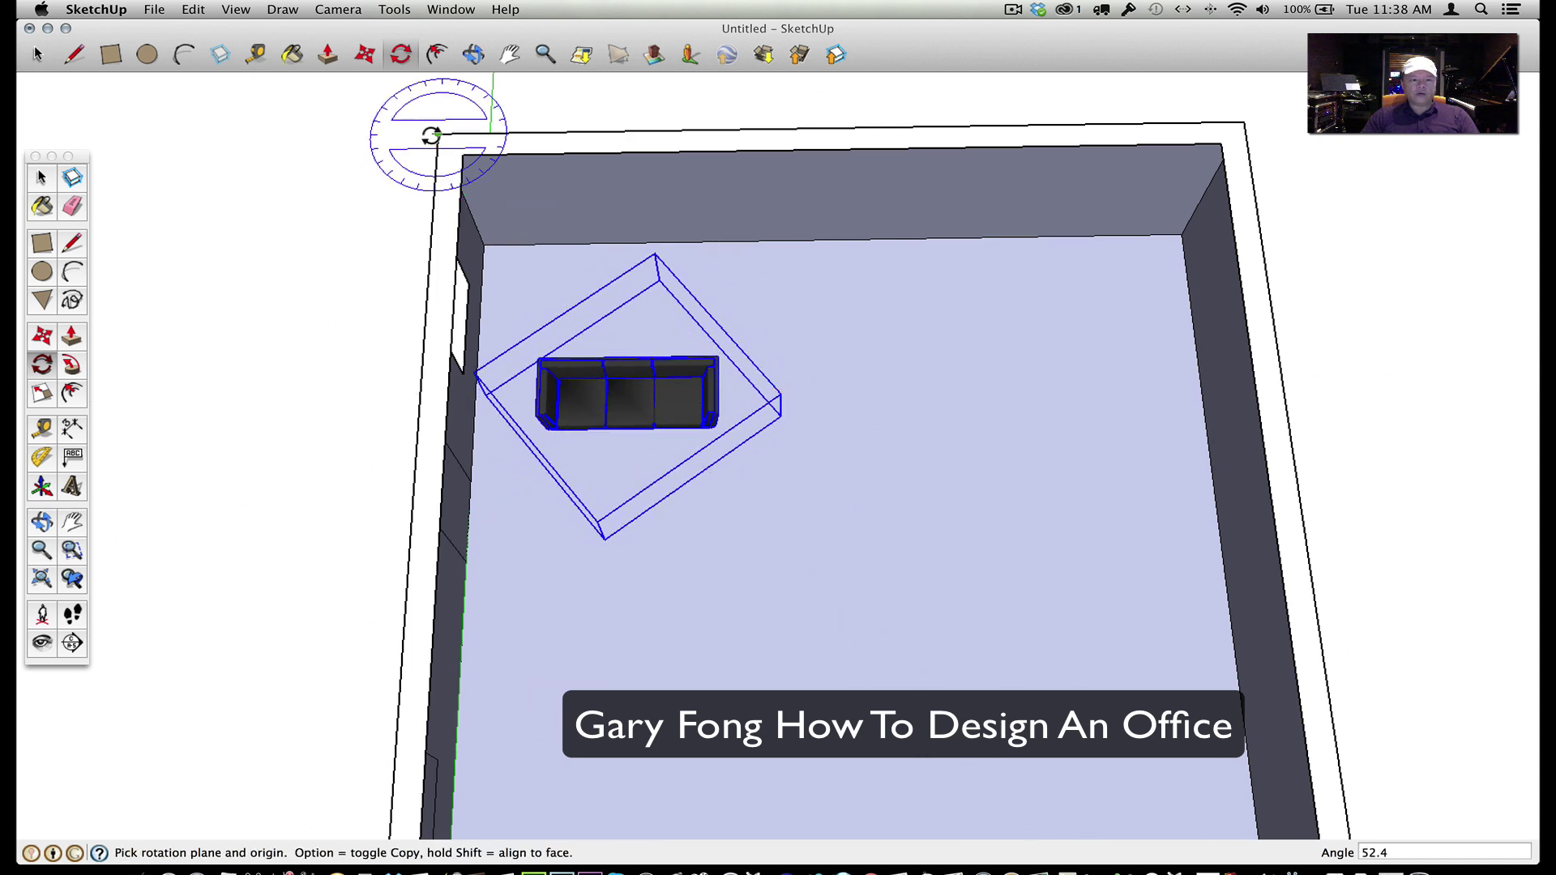
Move the rotated sofa about 10' 5 1/2" so that its back stands against the back wall
{"action": "left_click", "coordinate": [365, 55]}
{"action": "left_click", "coordinate": [642, 376]}
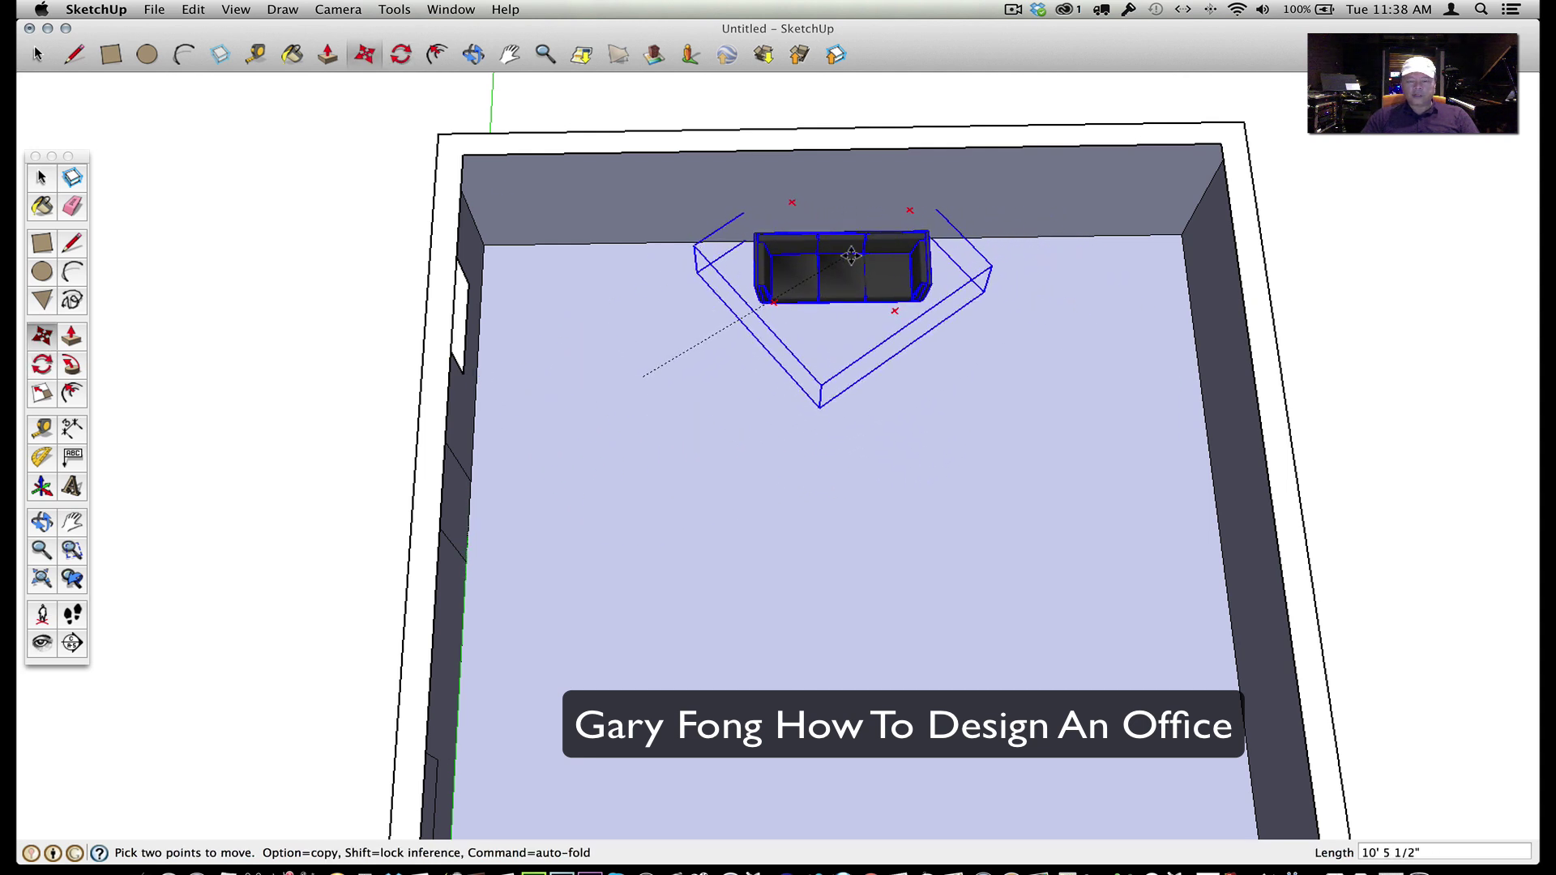
{"action": "left_click", "coordinate": [851, 252]}
Examine the sofa's placement against the wall and the whole room from several angles
{"action": "key", "text": "o"}
{"action": "scroll", "coordinate": [904, 588], "scroll_direction": "down", "scroll_amount": 2}
{"action": "scroll", "coordinate": [903, 589], "scroll_direction": "down", "scroll_amount": 1}
{"action": "scroll", "coordinate": [903, 585], "scroll_direction": "up", "scroll_amount": 4}
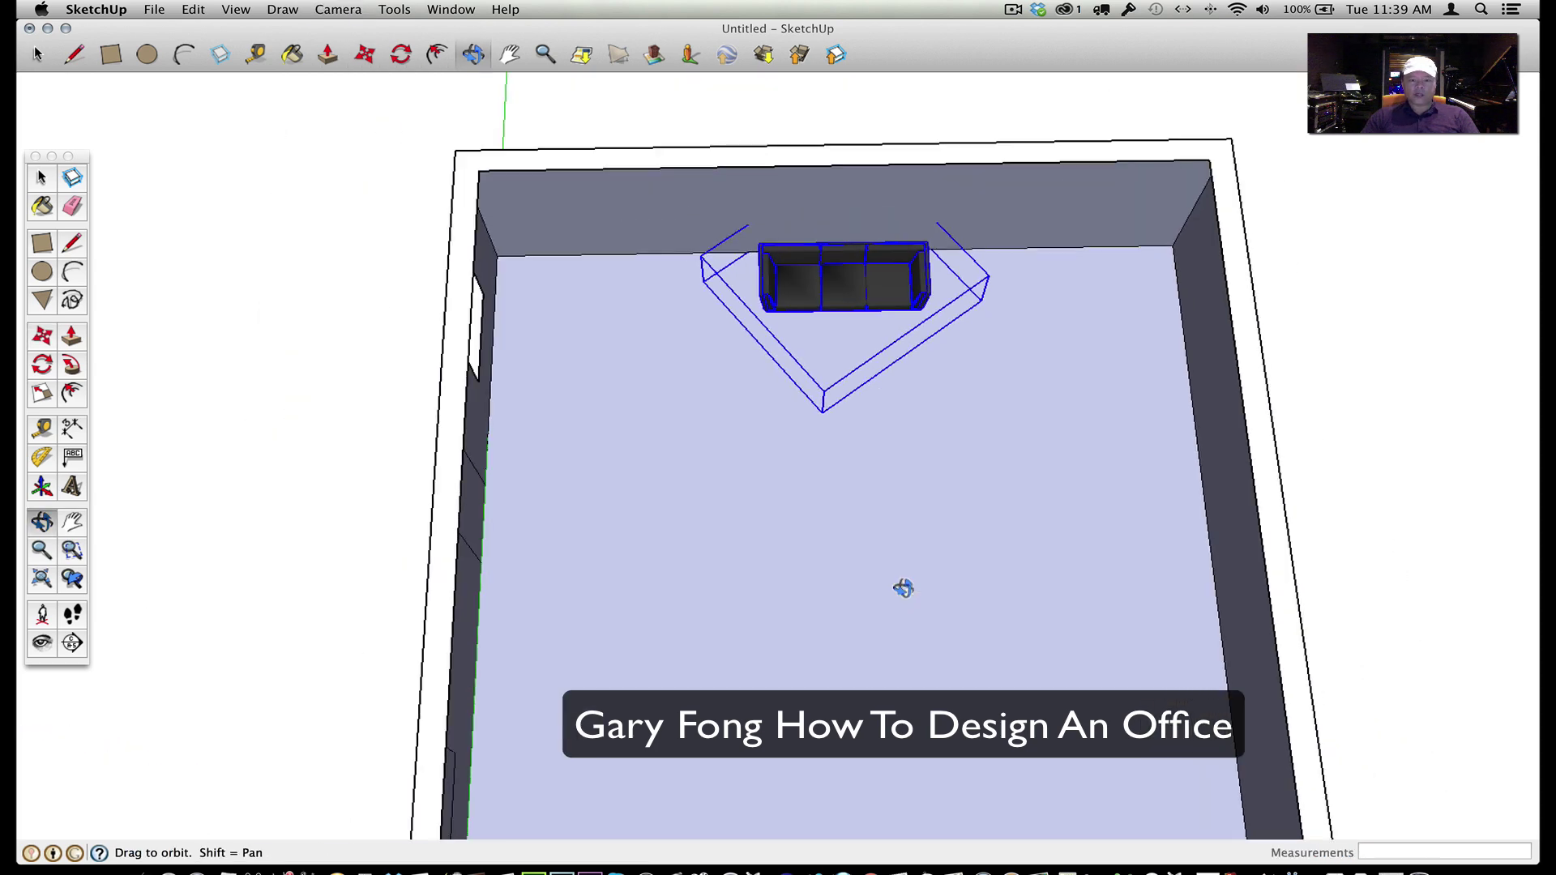
{"action": "left_click_drag", "start_coordinate": [903, 549], "coordinate": [216, 451]}
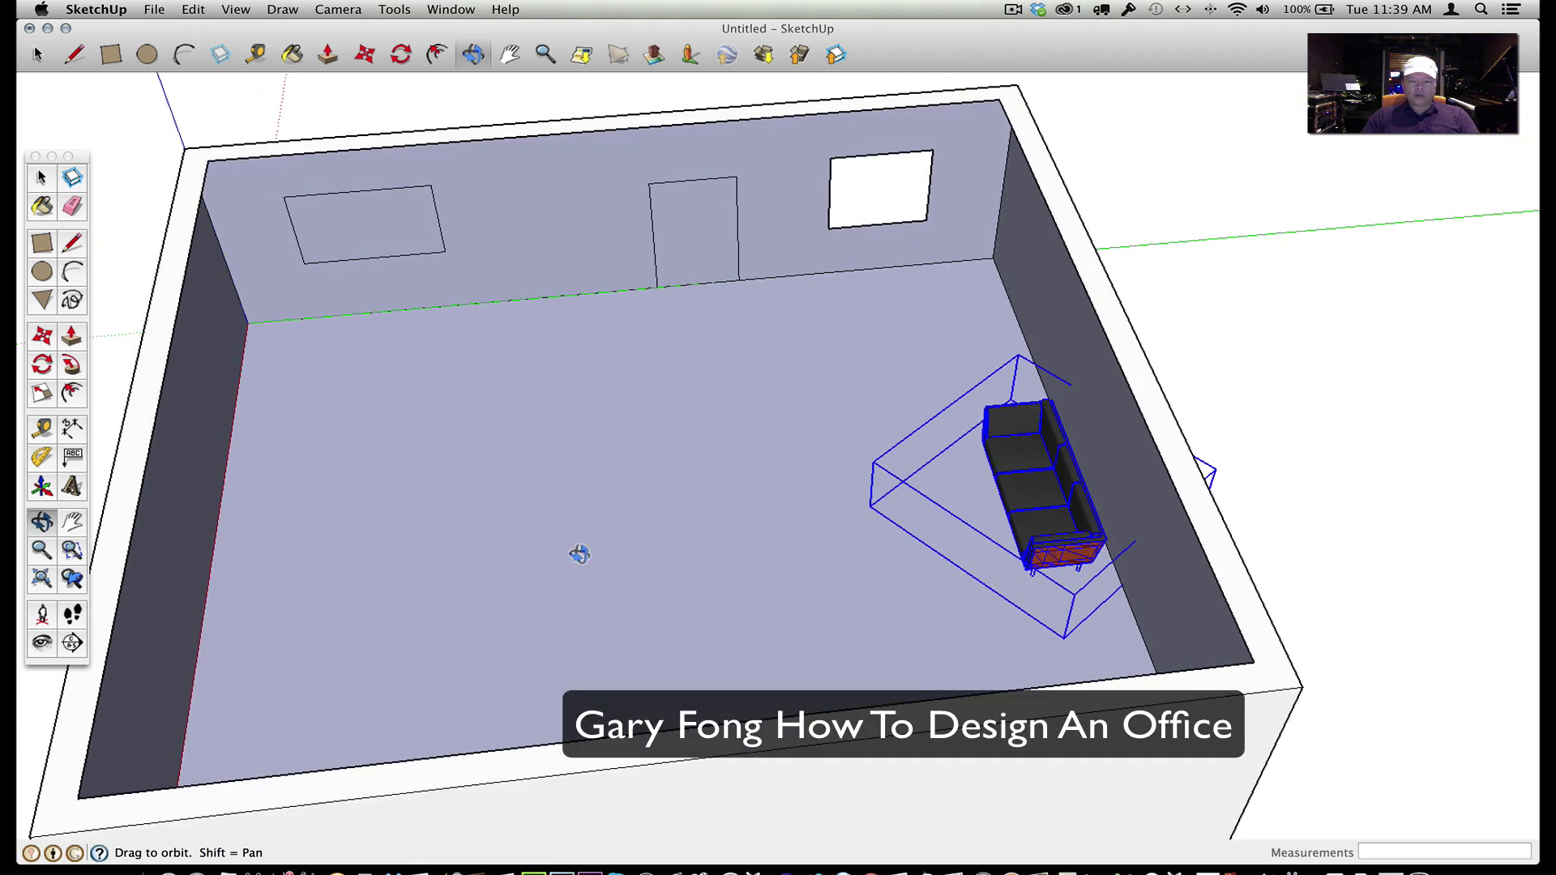
{"action": "left_click_drag", "start_coordinate": [840, 622], "coordinate": [522, 531]}
{"action": "key", "text": "h"}
{"action": "left_click_drag", "start_coordinate": [534, 320], "coordinate": [638, 329]}
{"action": "left_click_drag", "start_coordinate": [785, 567], "coordinate": [726, 587]}
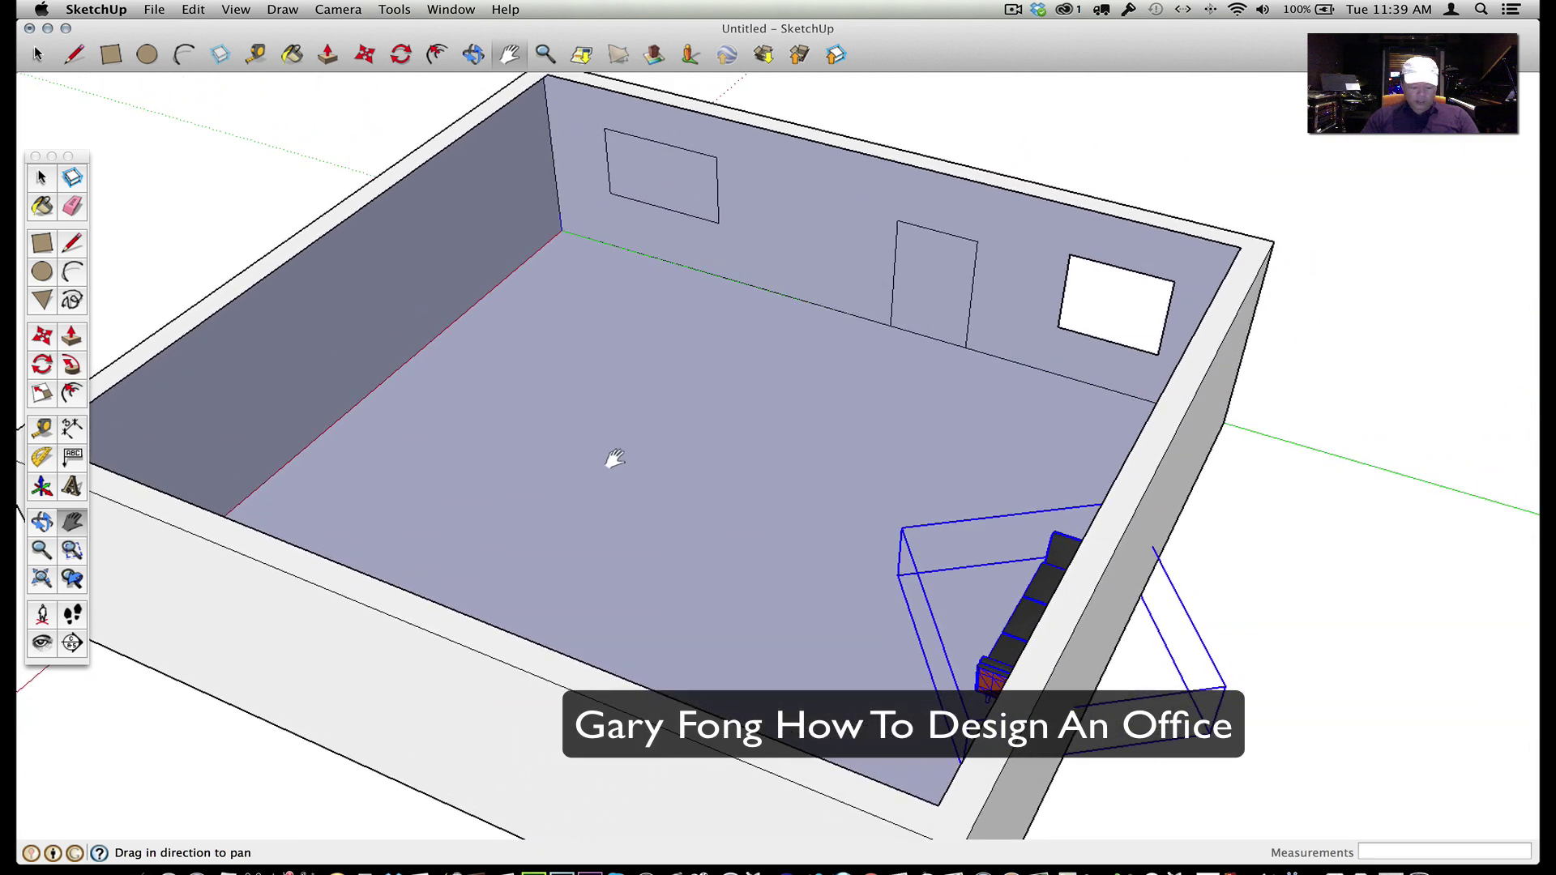
{"action": "left_click", "coordinate": [473, 54]}
{"action": "left_click_drag", "start_coordinate": [555, 508], "coordinate": [1243, 479]}
Open the 3D Warehouse to get models and search it for "grand piano"
{"action": "left_click", "coordinate": [154, 8]}
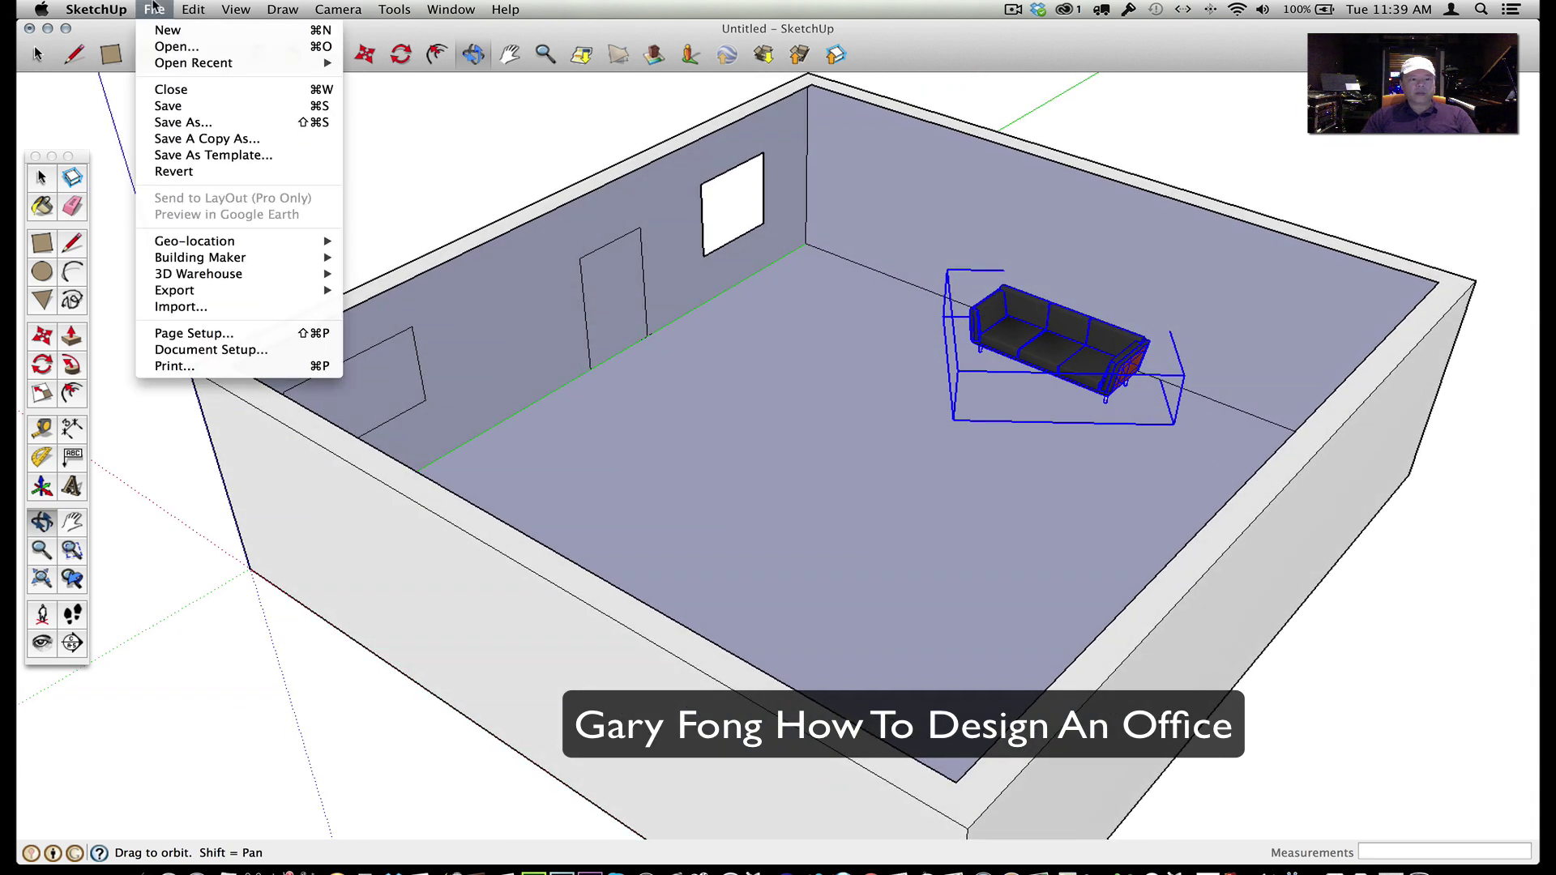
{"action": "mouse_move", "coordinate": [194, 274]}
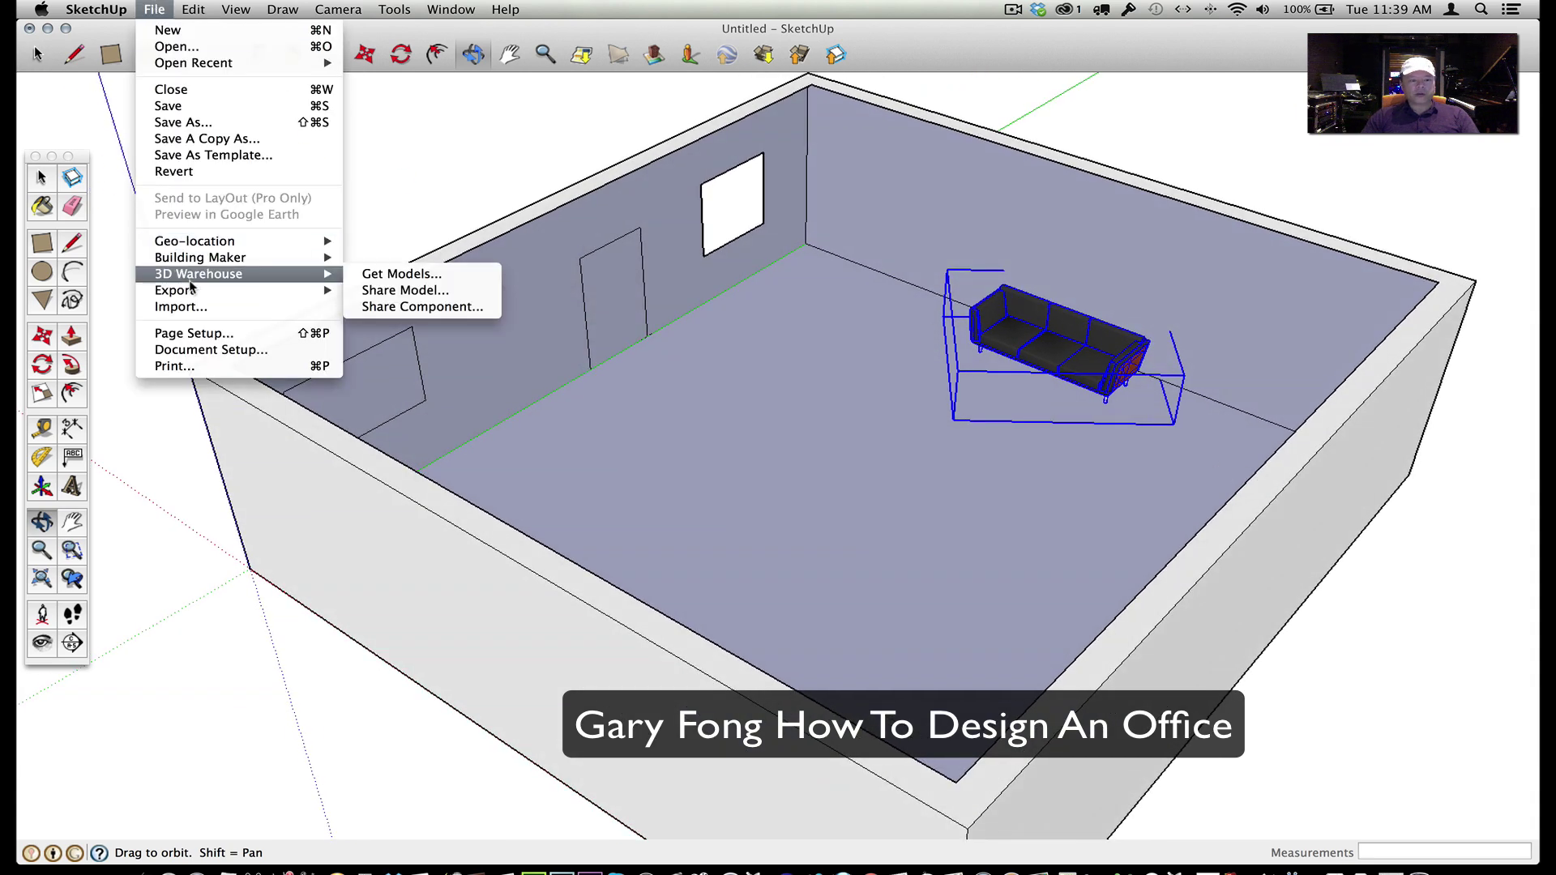
{"action": "left_click", "coordinate": [392, 276]}
{"action": "left_click", "coordinate": [628, 285]}
{"action": "type", "text": "grand piano"}
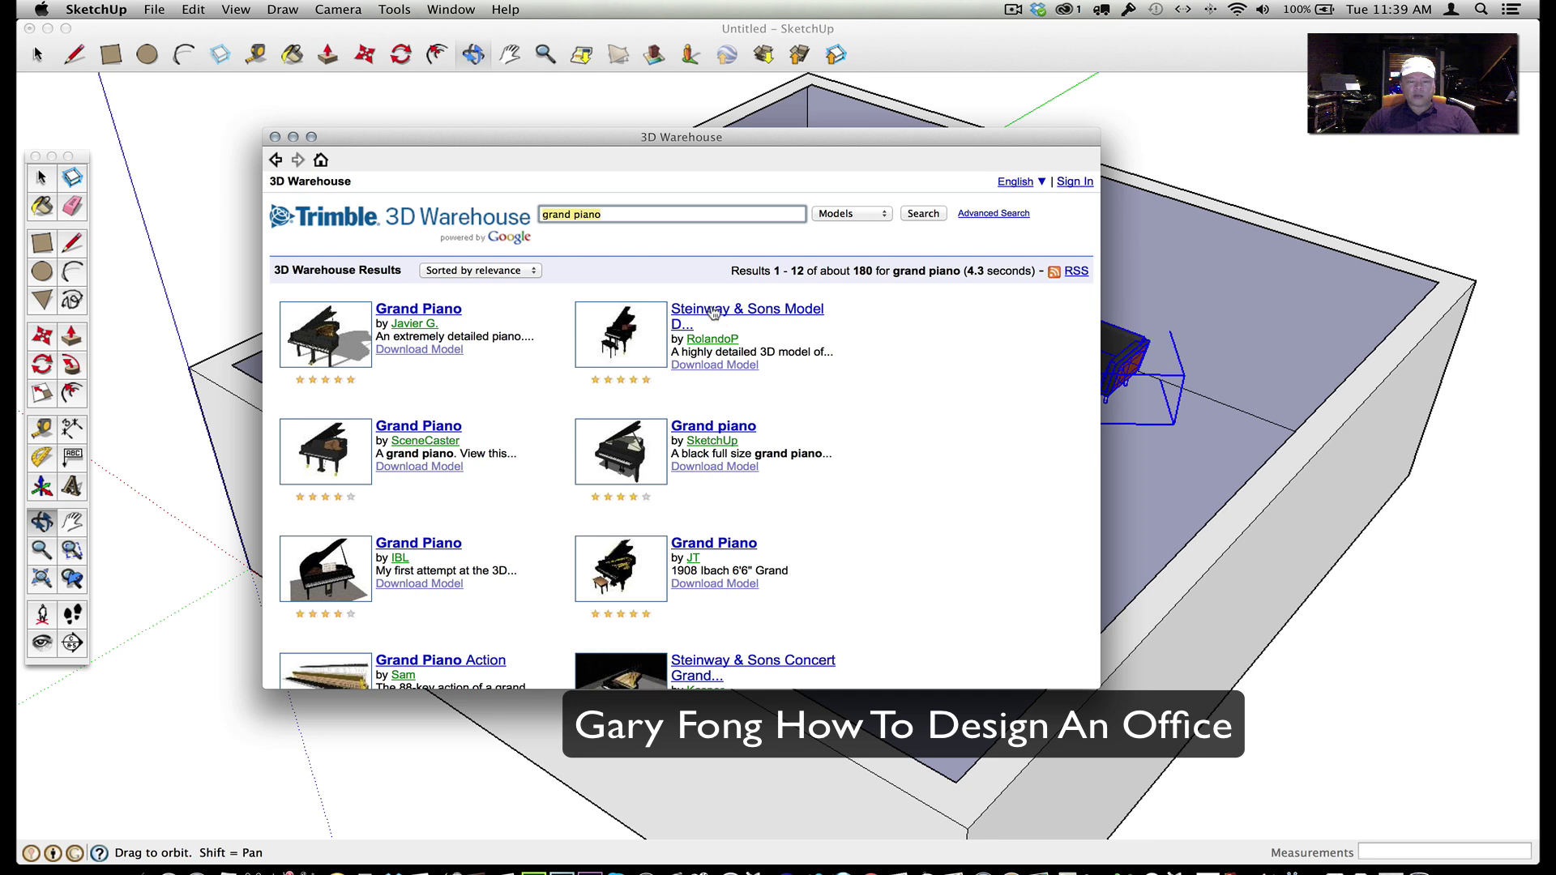
Search for "bosendorfer piano", load the Bosendorfer Grand piano directly into the model and place it over the room
{"action": "left_click", "coordinate": [615, 213]}
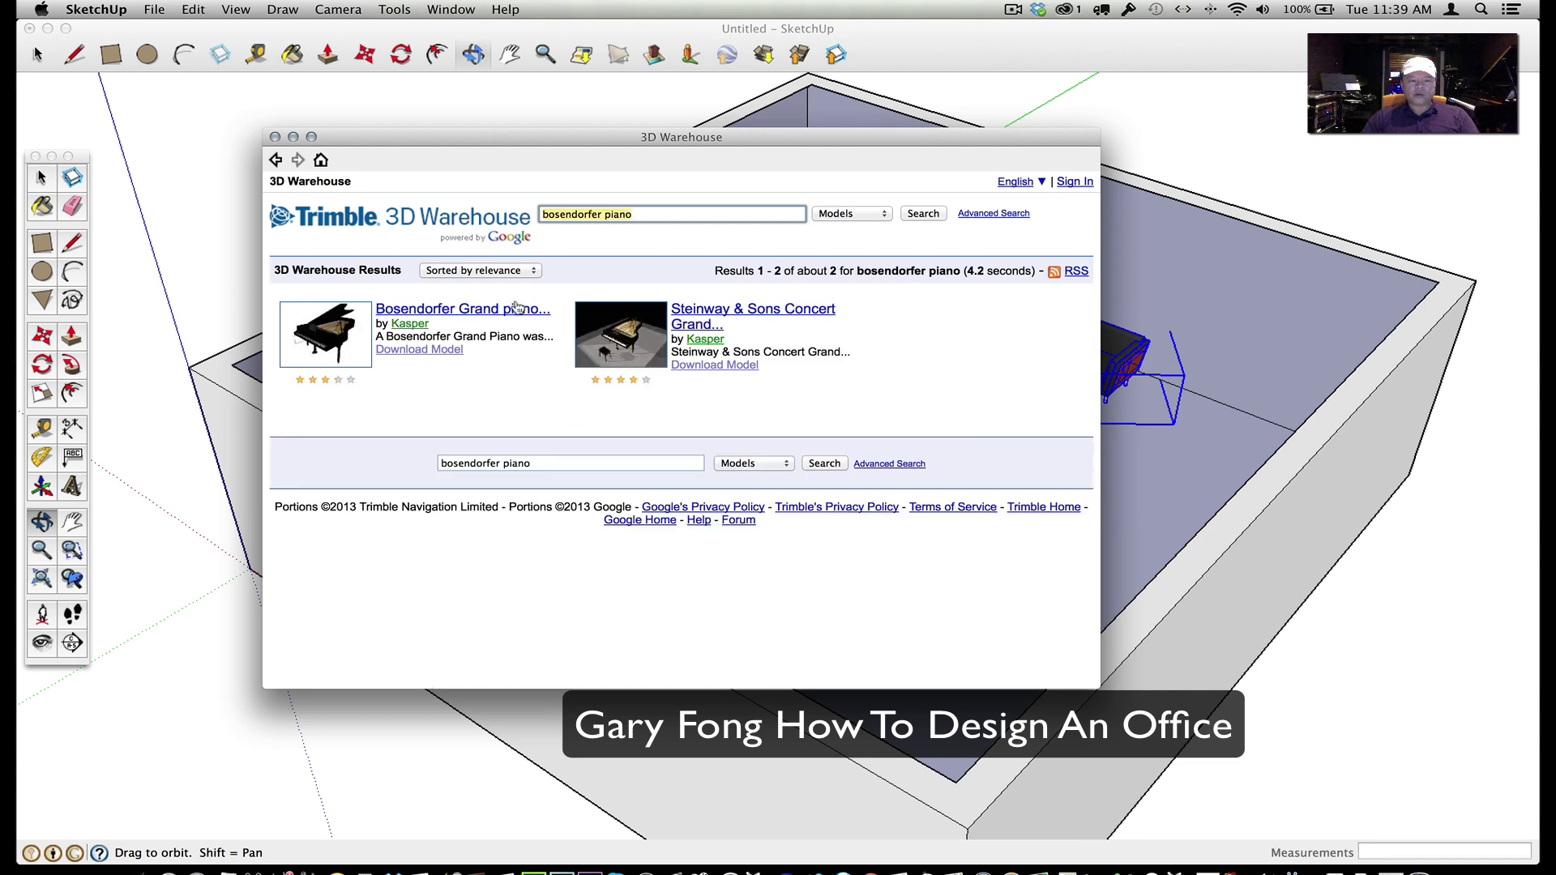
{"action": "left_click", "coordinate": [466, 312]}
{"action": "left_click", "coordinate": [640, 581]}
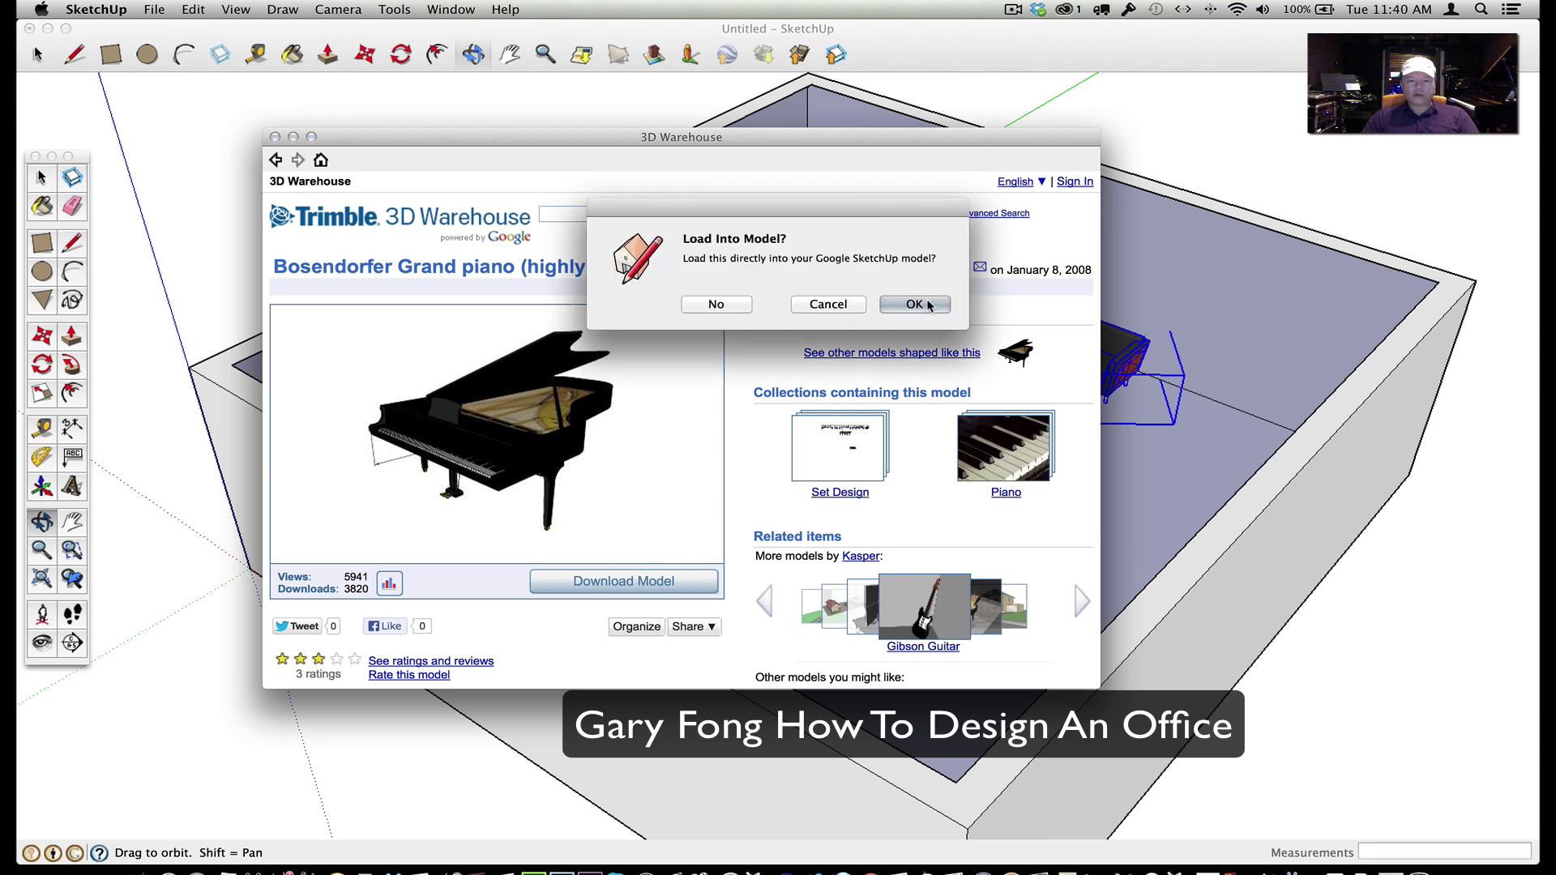
{"action": "left_click", "coordinate": [930, 307]}
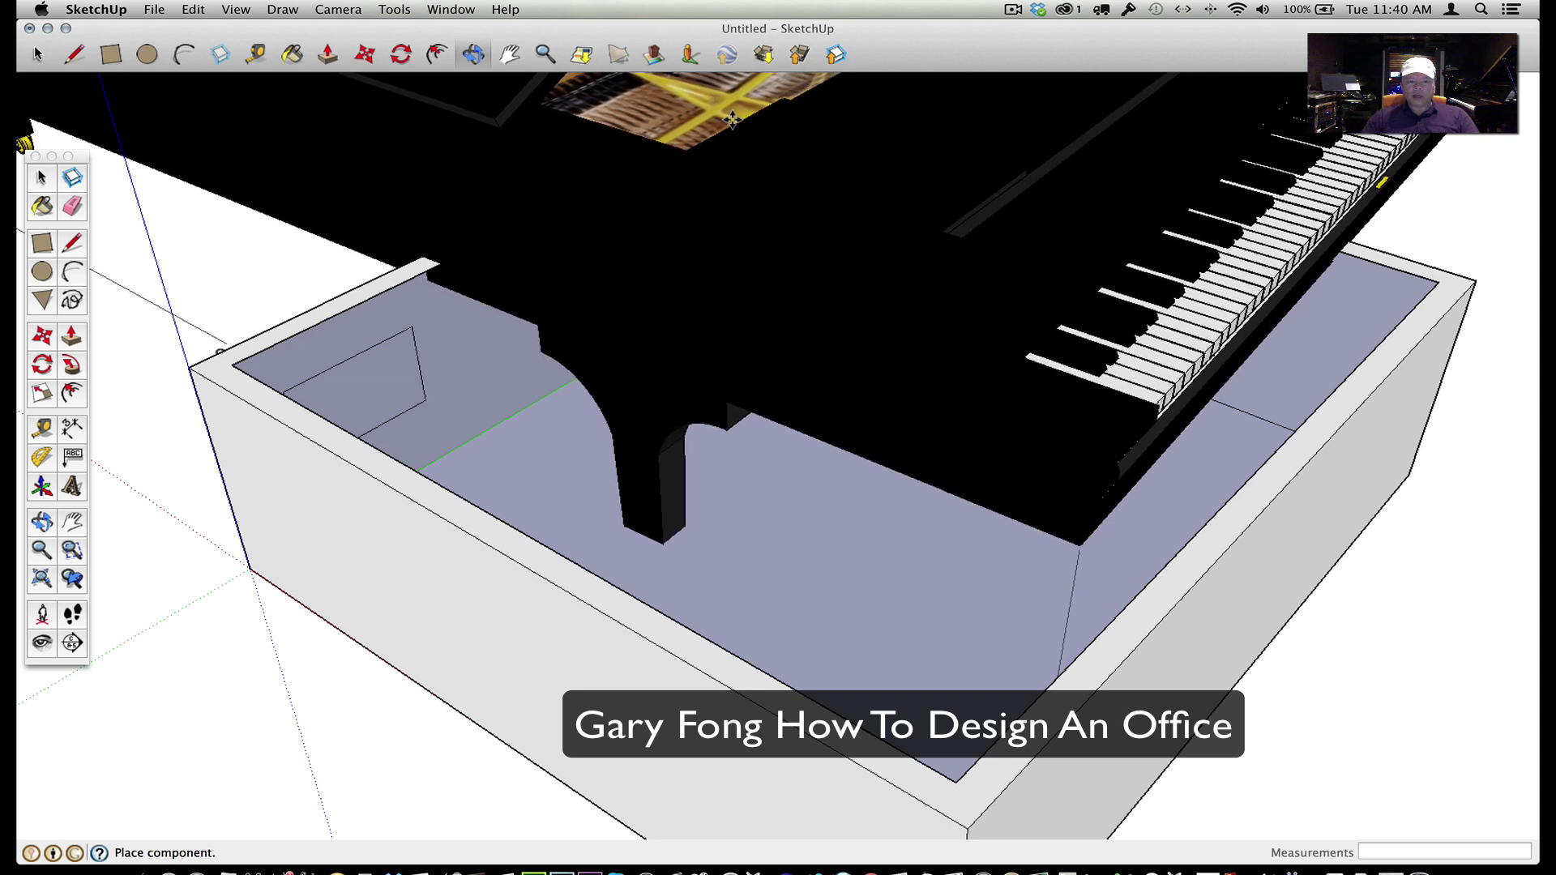
{"action": "left_click", "coordinate": [732, 120]}
{"action": "scroll", "coordinate": [858, 494], "scroll_direction": "down", "scroll_amount": 10}
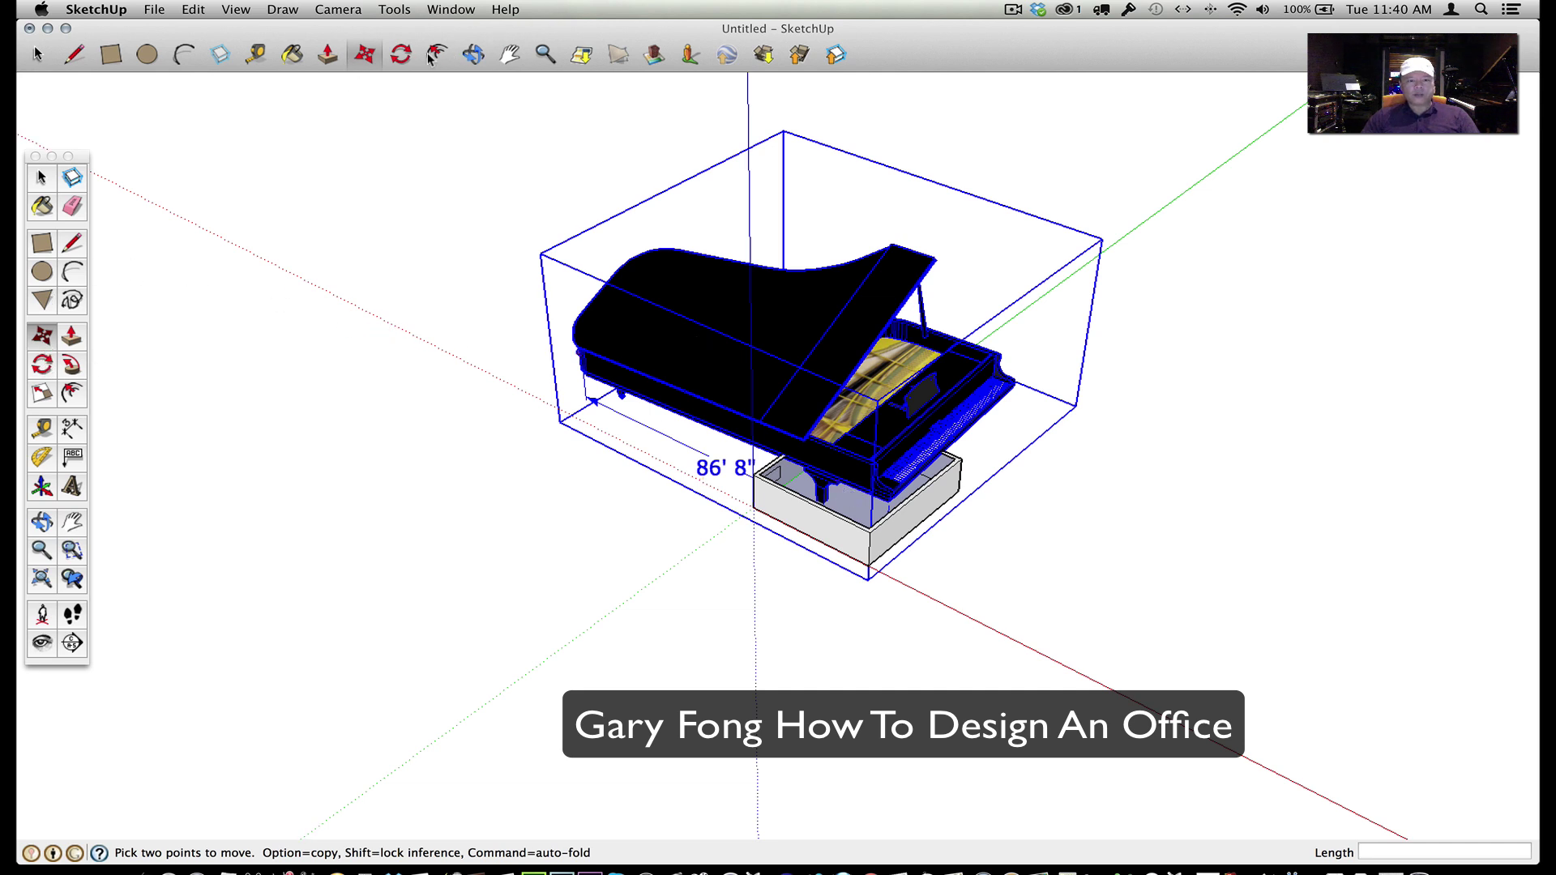
Find the Scale command through the help search and scale the piano uniformly to 0.20 from a corner grip
{"action": "left_click", "coordinate": [506, 9]}
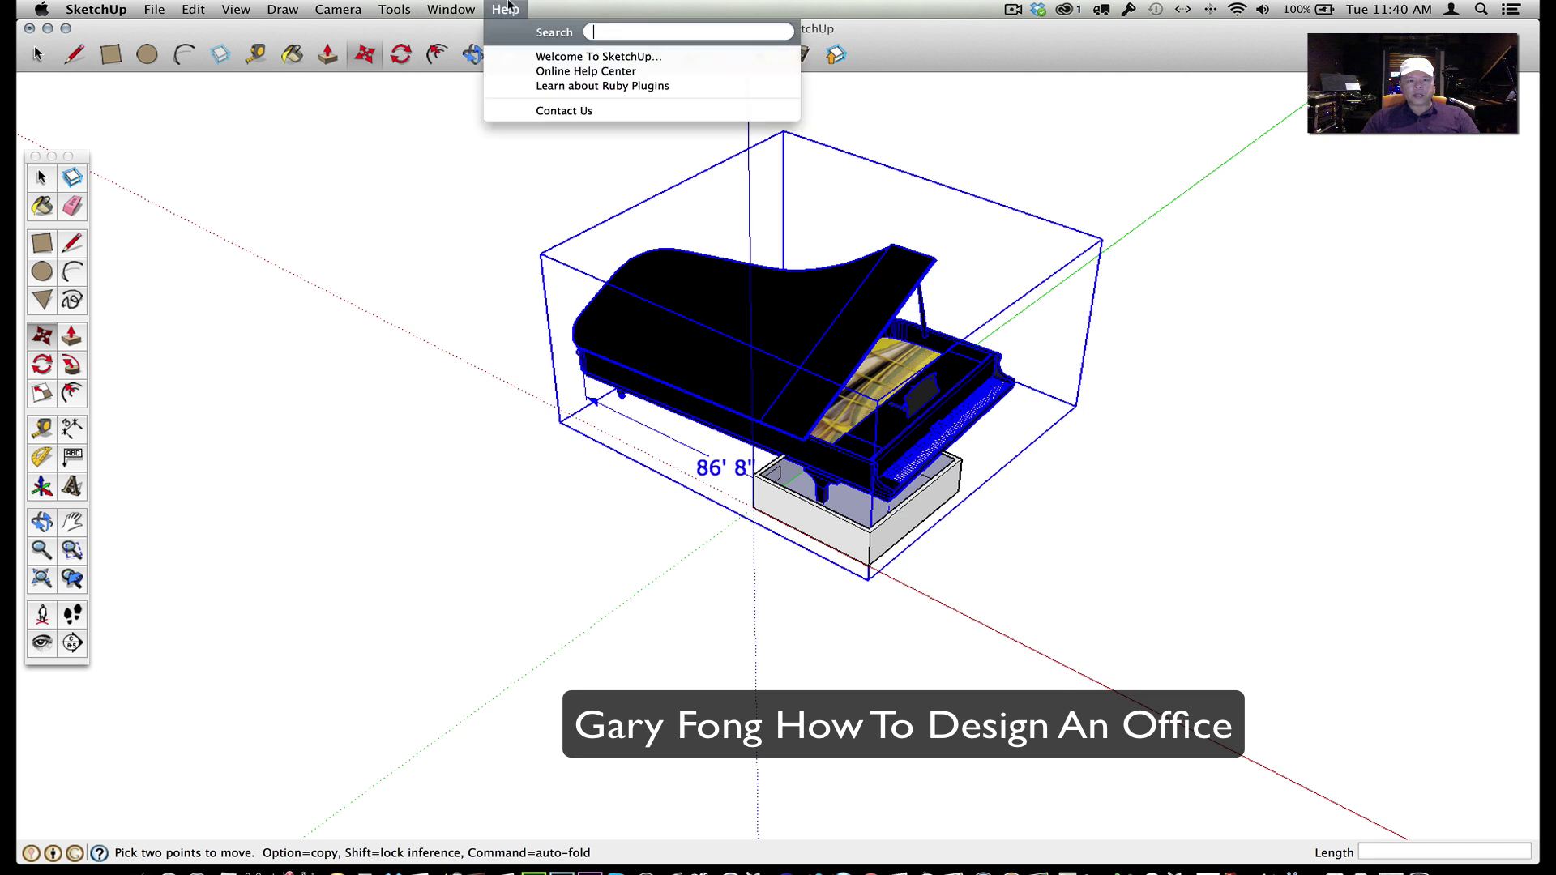
{"action": "type", "text": "sca"}
{"action": "left_click", "coordinate": [620, 93]}
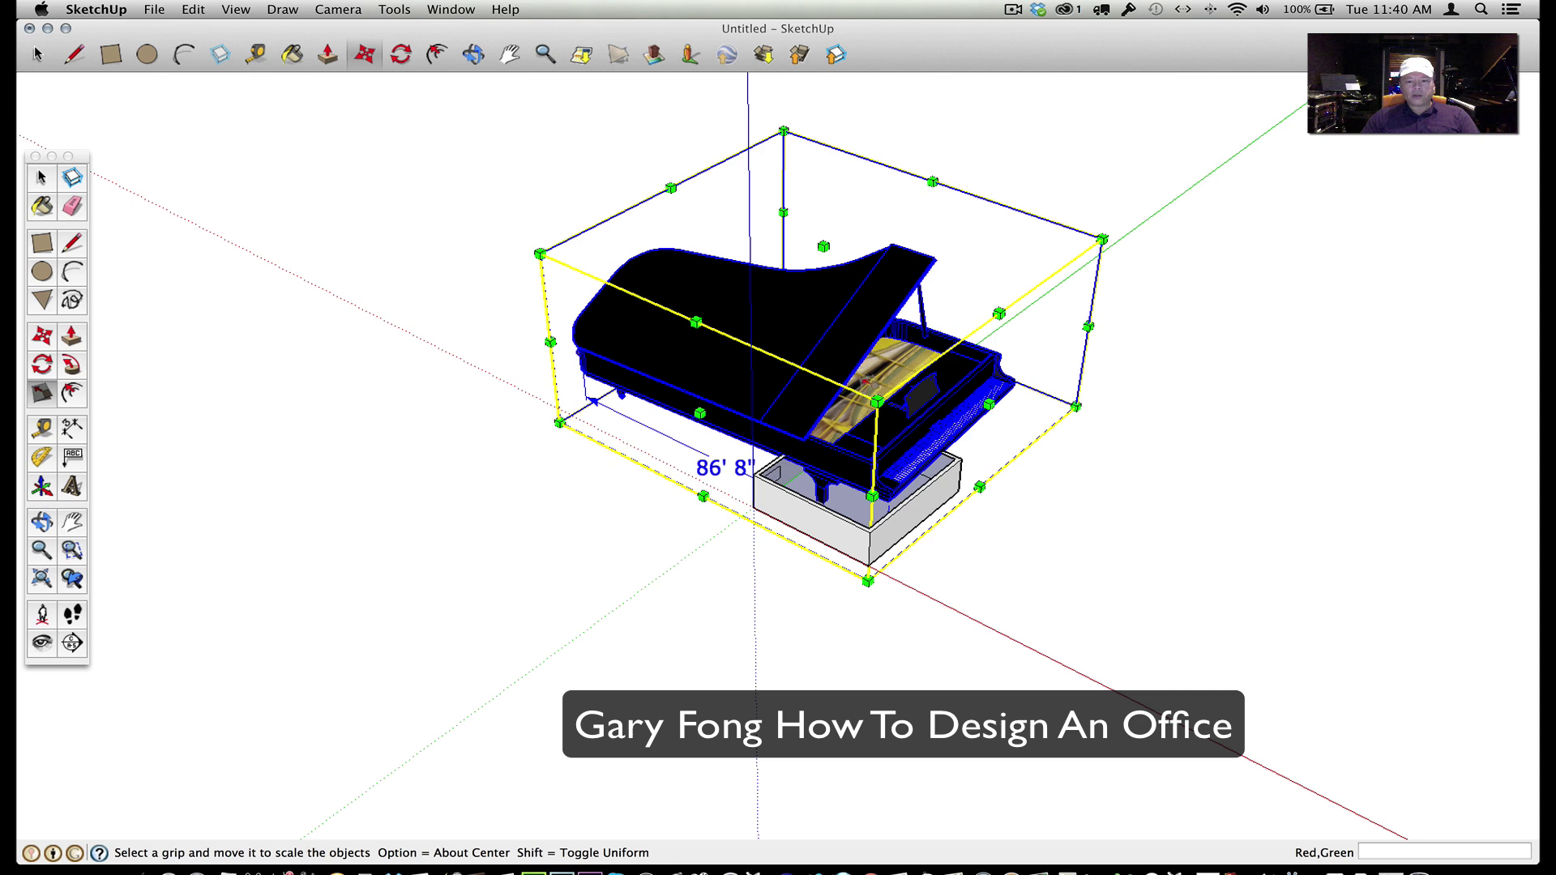
{"action": "left_click_drag", "start_coordinate": [875, 401], "coordinate": [797, 306]}
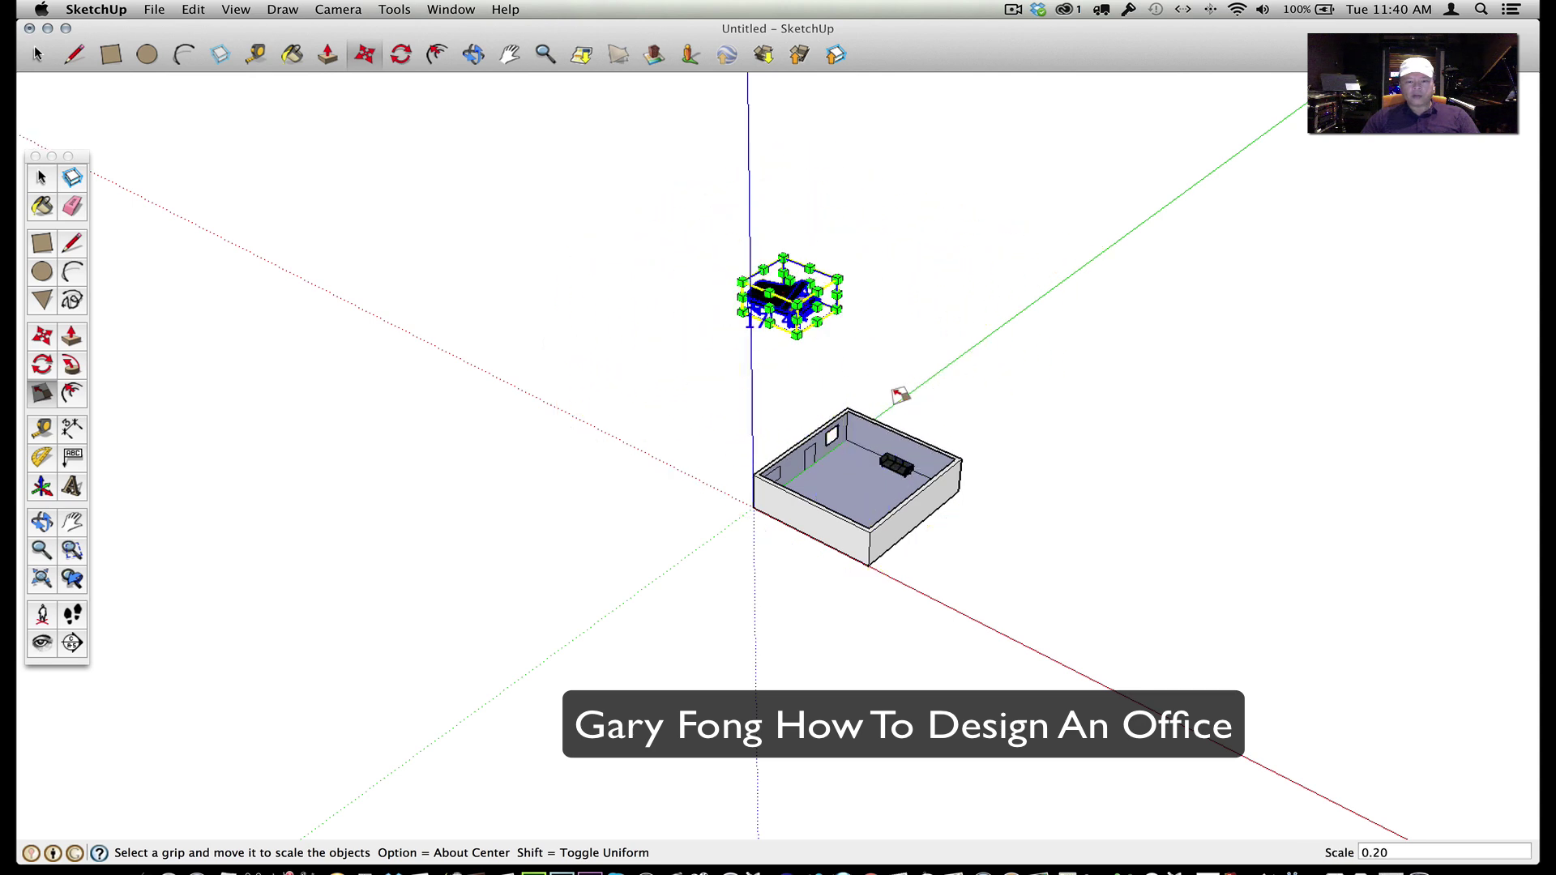
{"action": "scroll", "coordinate": [902, 394], "scroll_direction": "up", "scroll_amount": 8}
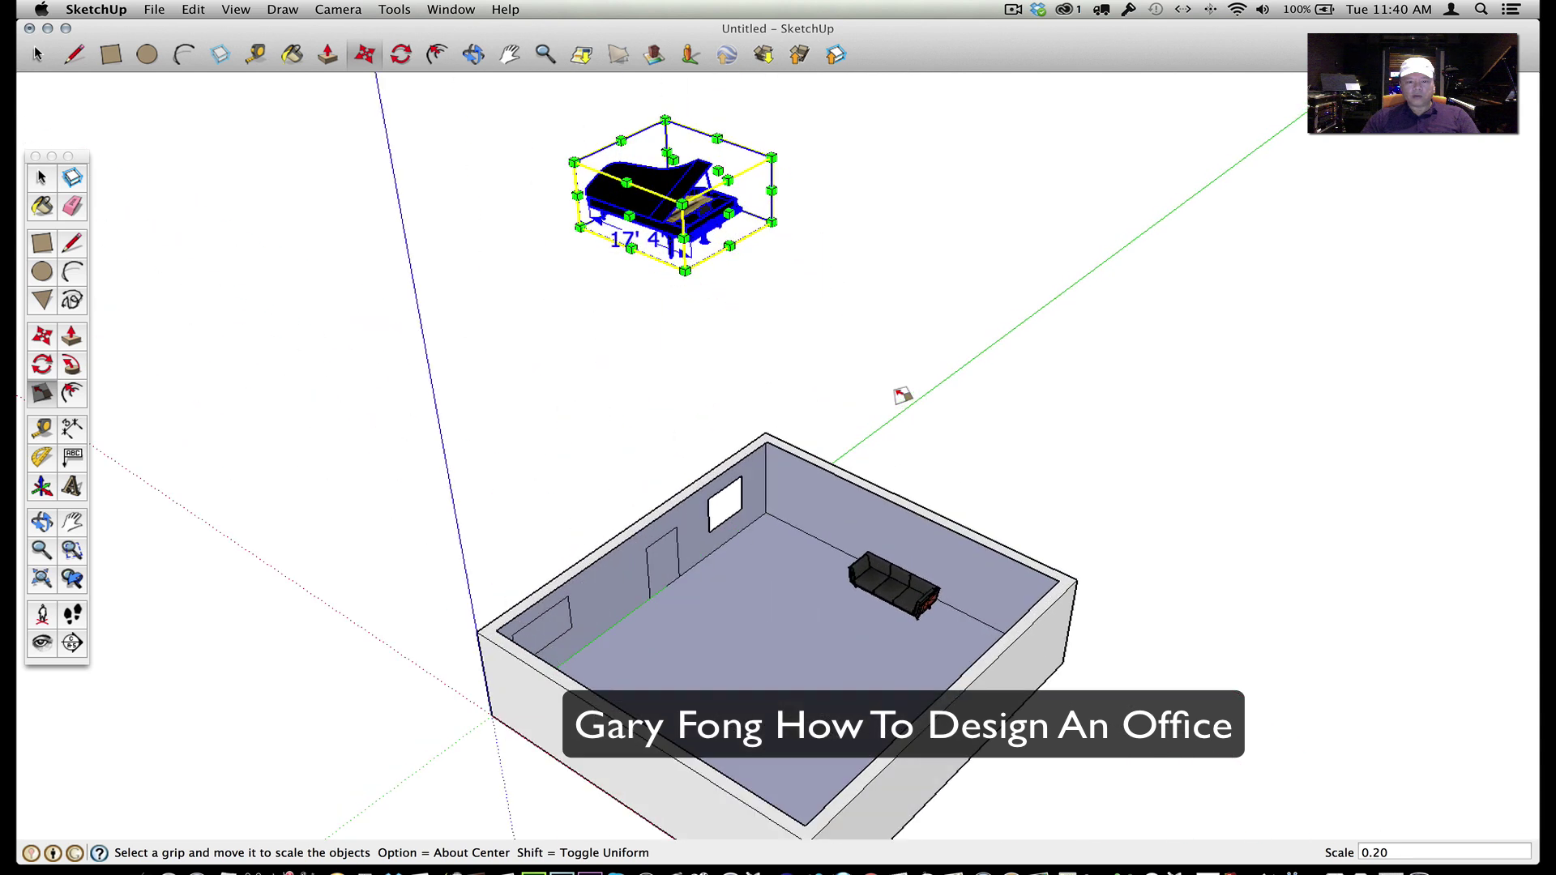
Move the scaled piano down into the room, inside the walls and clear of the sofa
{"action": "left_click", "coordinate": [366, 55]}
{"action": "left_click", "coordinate": [741, 220]}
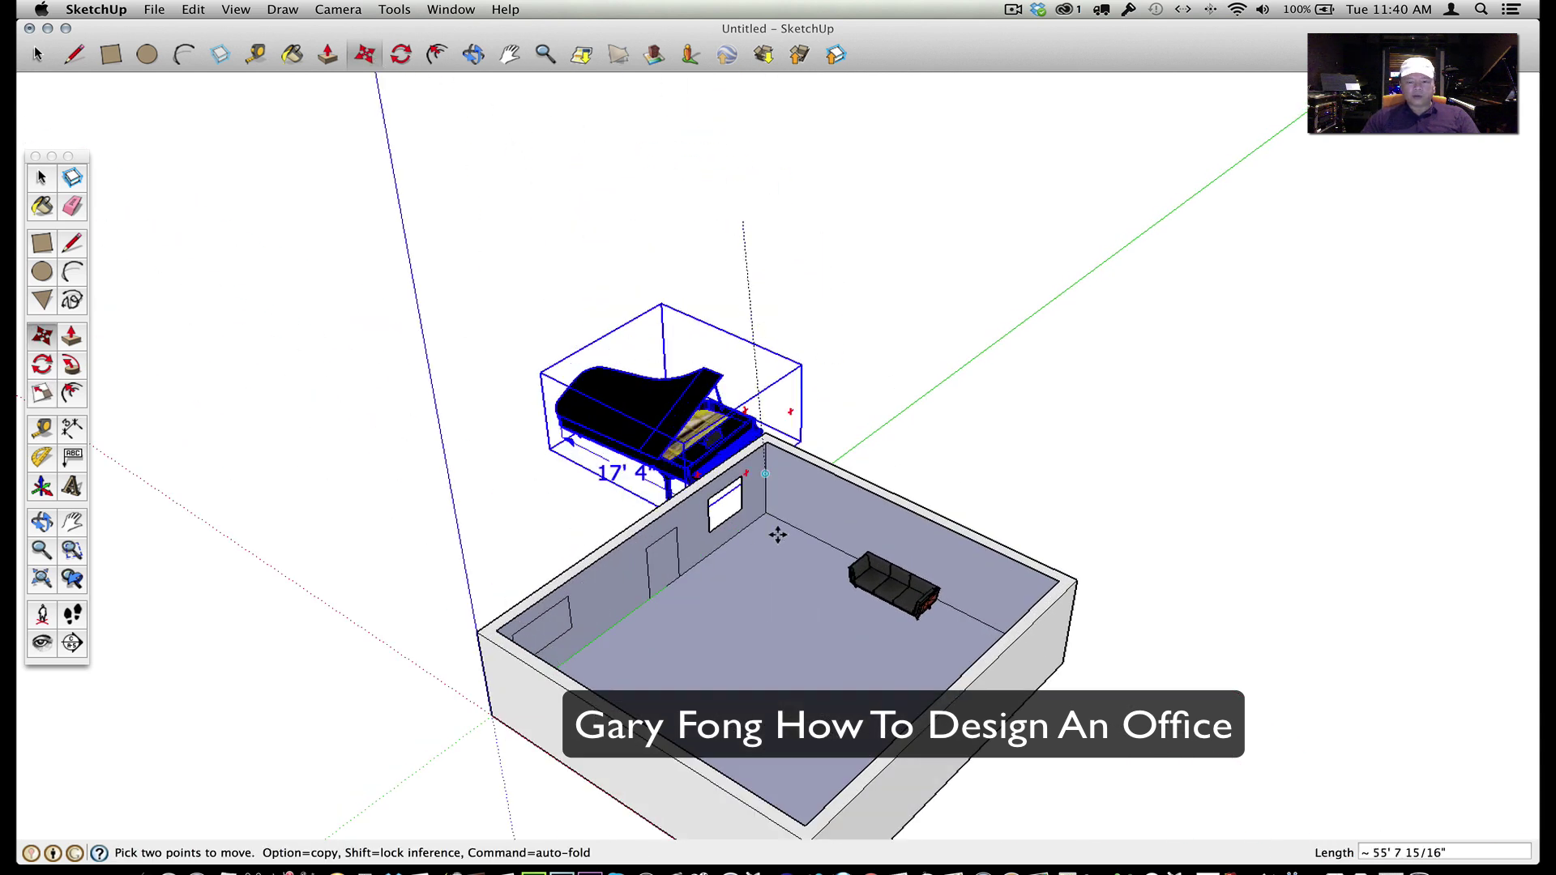
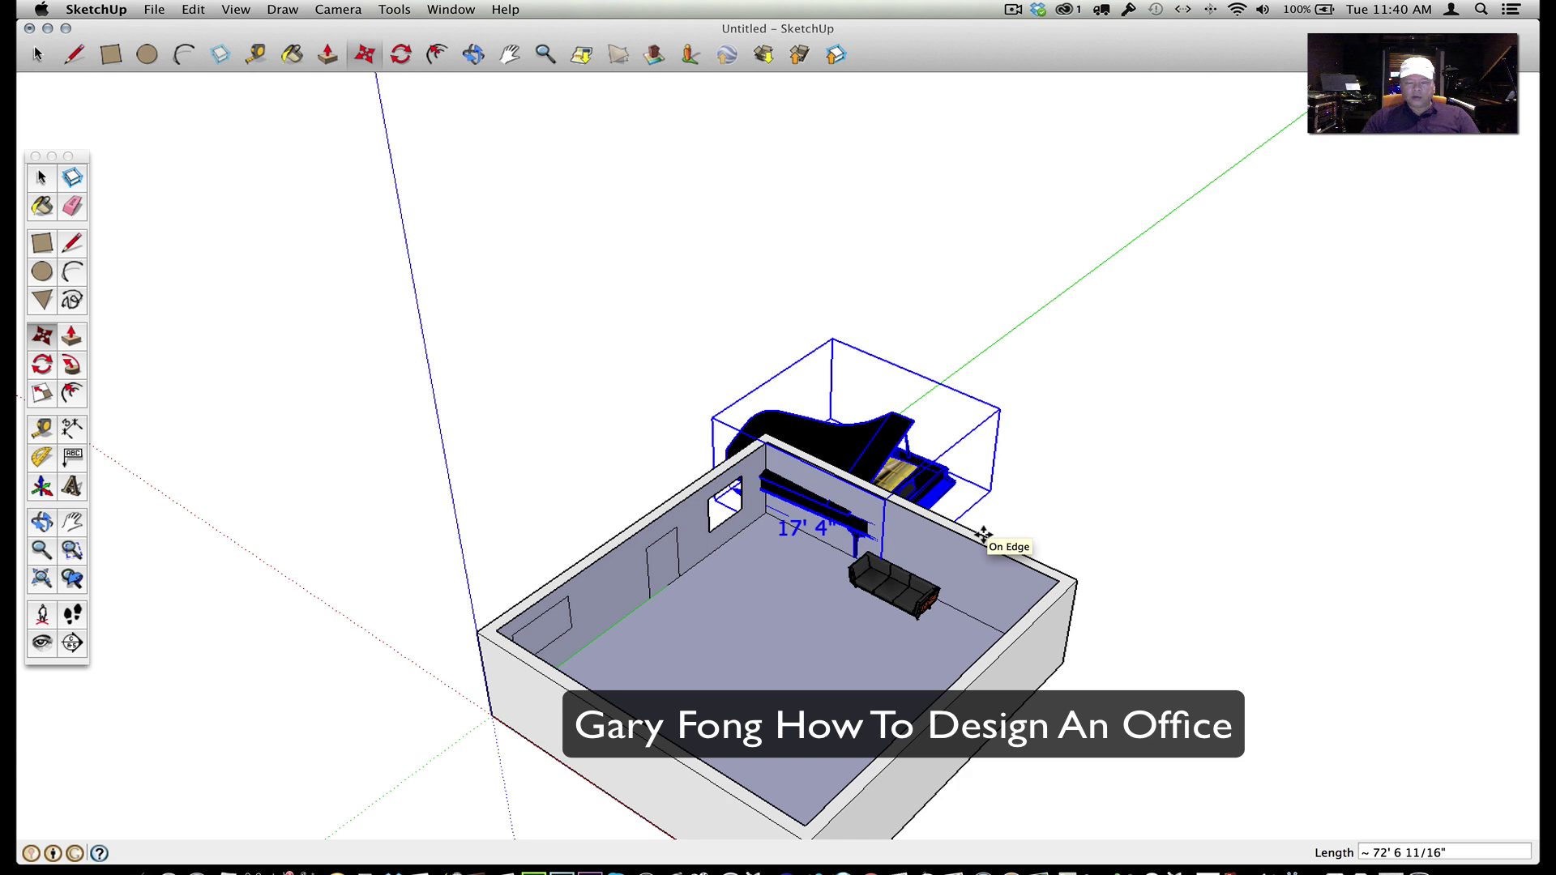
{"action": "scroll", "coordinate": [983, 534], "scroll_direction": "up", "scroll_amount": 6}
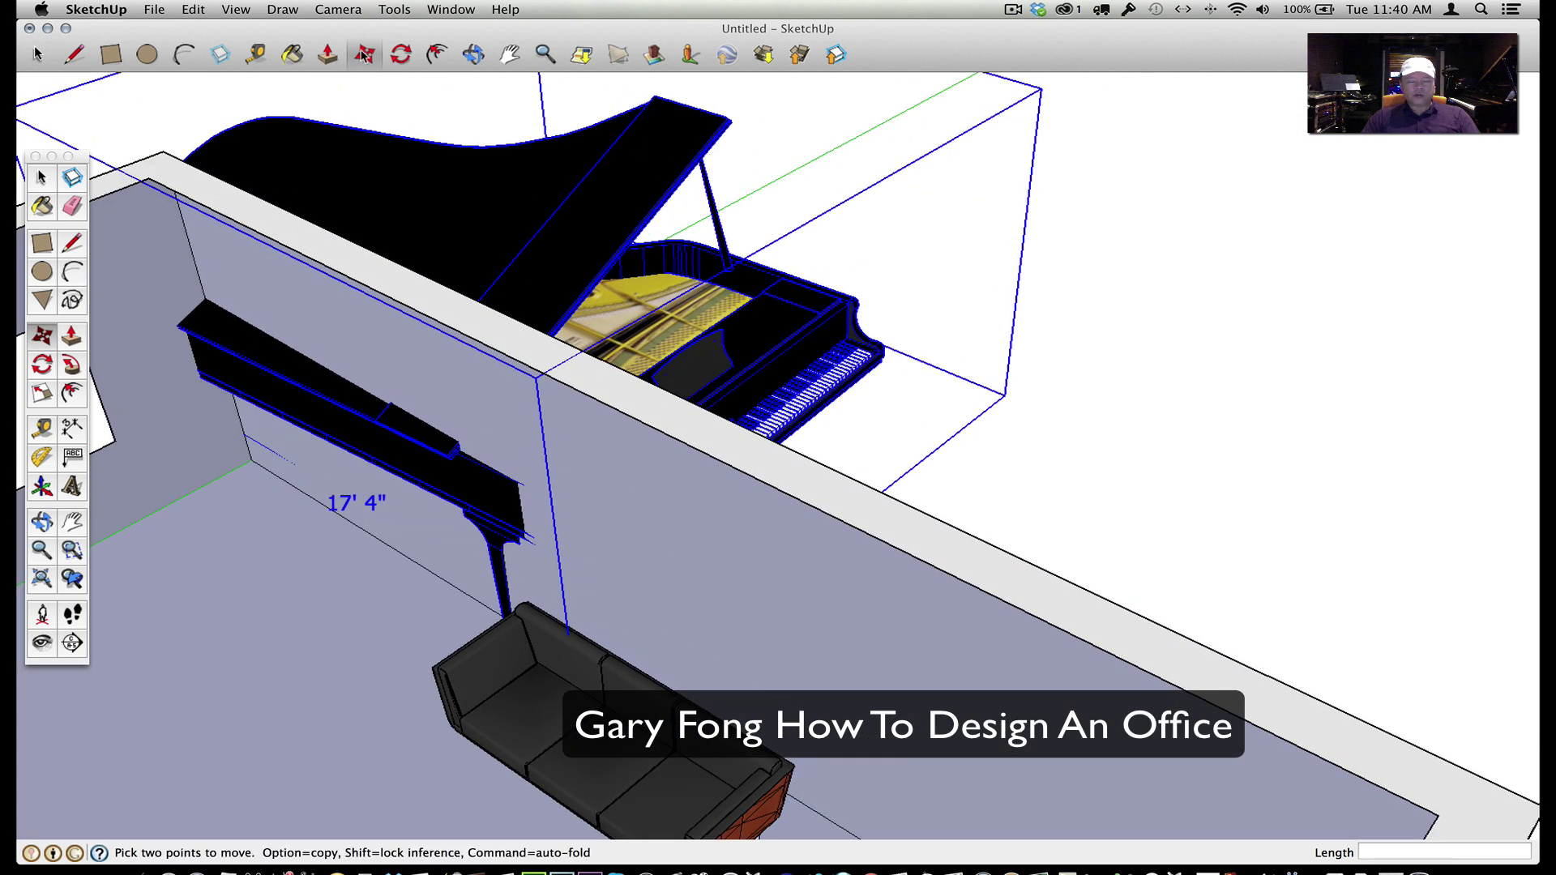
{"action": "left_click", "coordinate": [879, 334]}
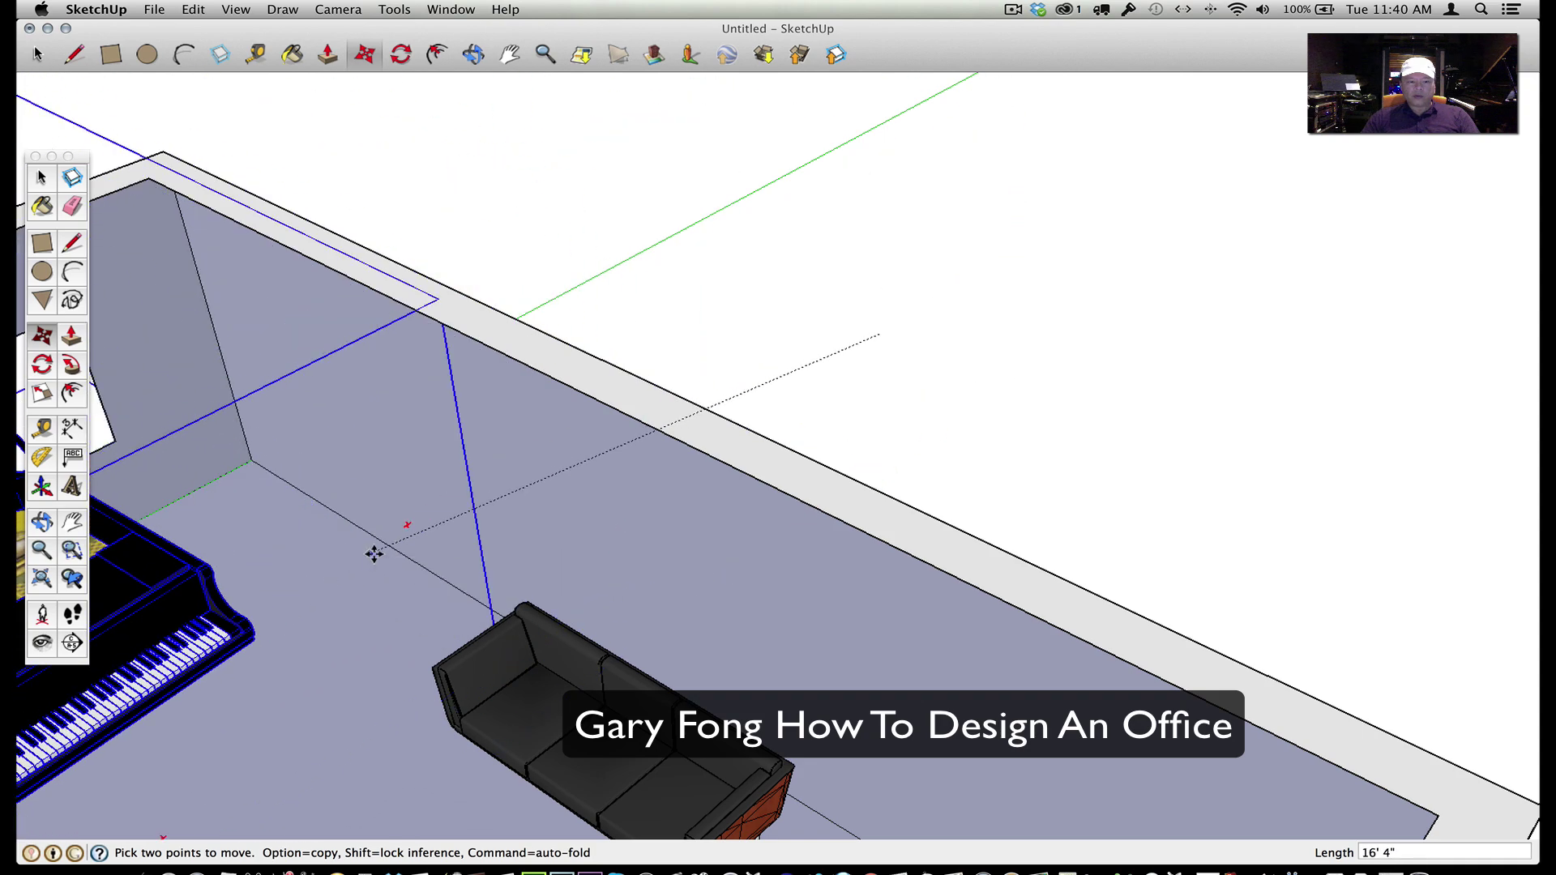
{"action": "middle_click_drag", "start_coordinate": [388, 590], "coordinate": [1135, 320], "text": "shift"}
{"action": "scroll", "coordinate": [730, 538], "scroll_direction": "up", "scroll_amount": 5}
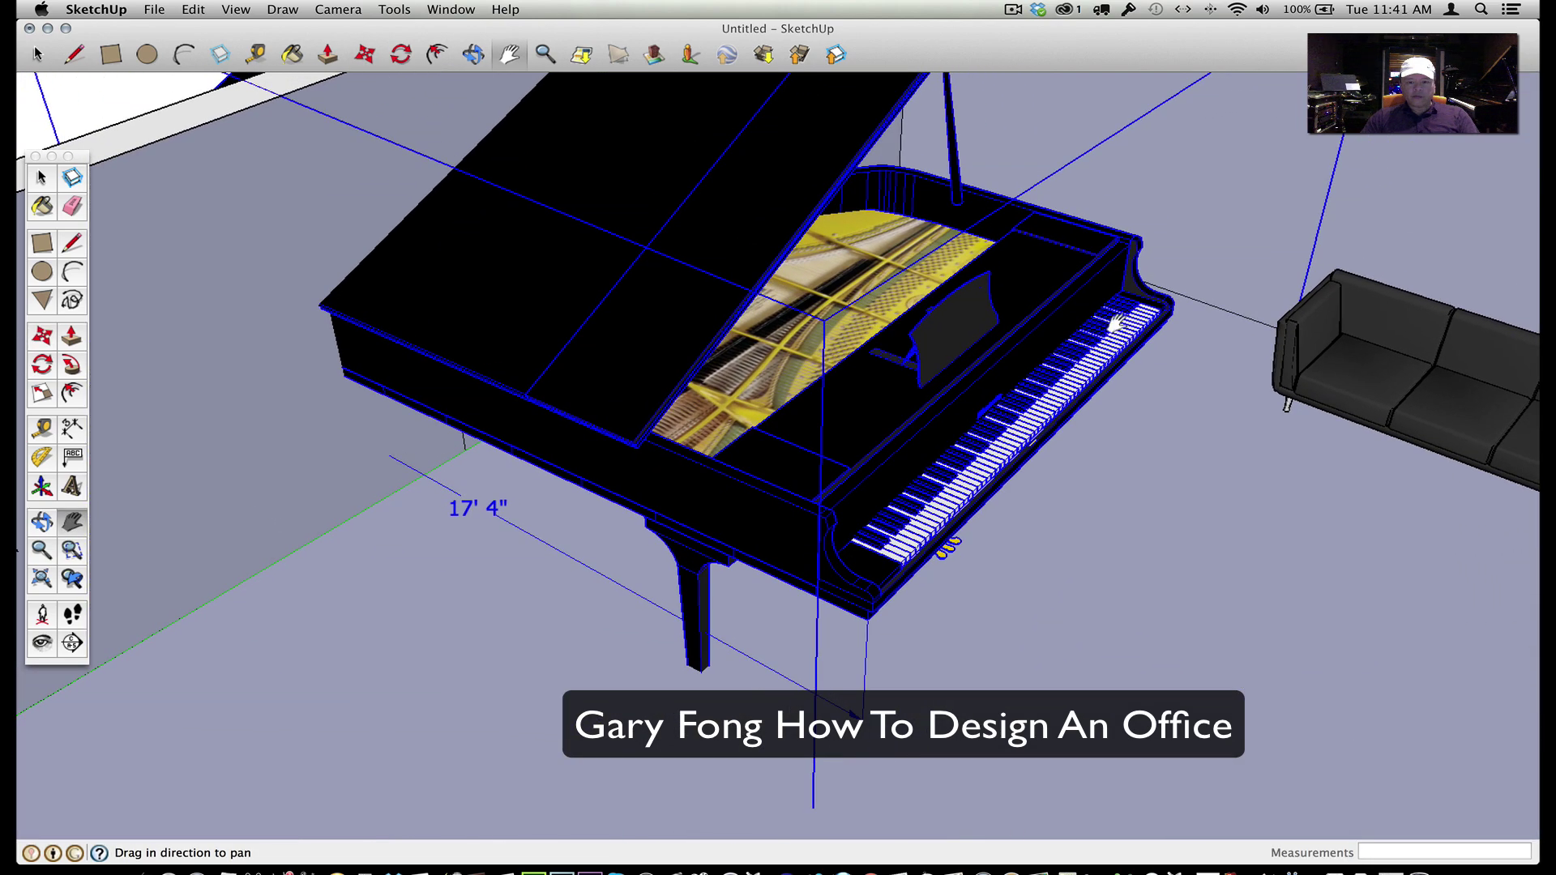
{"action": "left_click", "coordinate": [366, 54]}
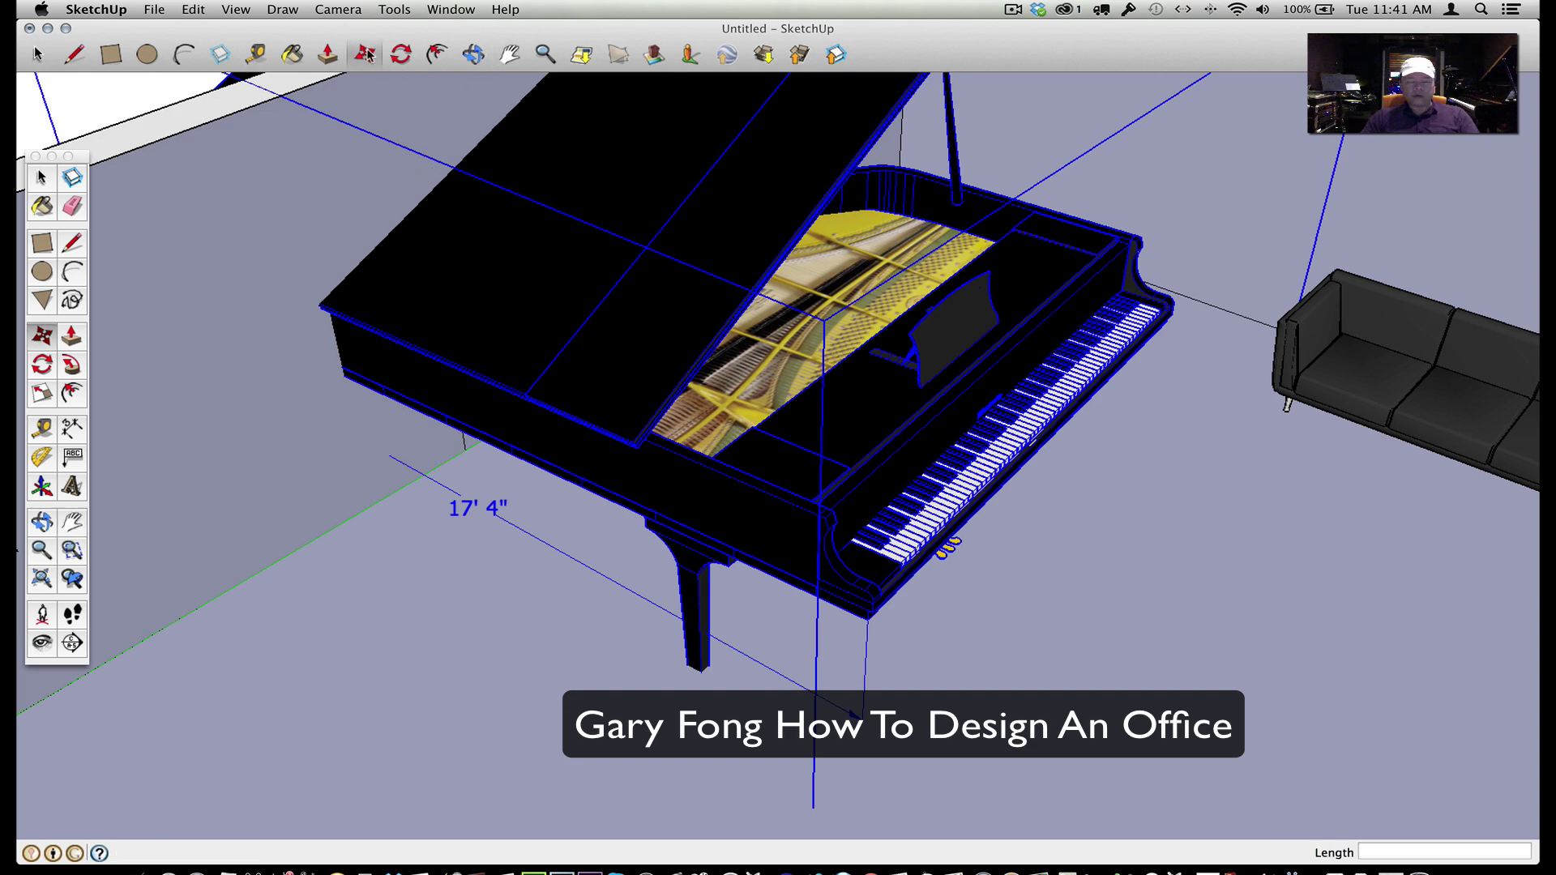
{"action": "scroll", "coordinate": [486, 364], "scroll_direction": "up", "scroll_amount": 5}
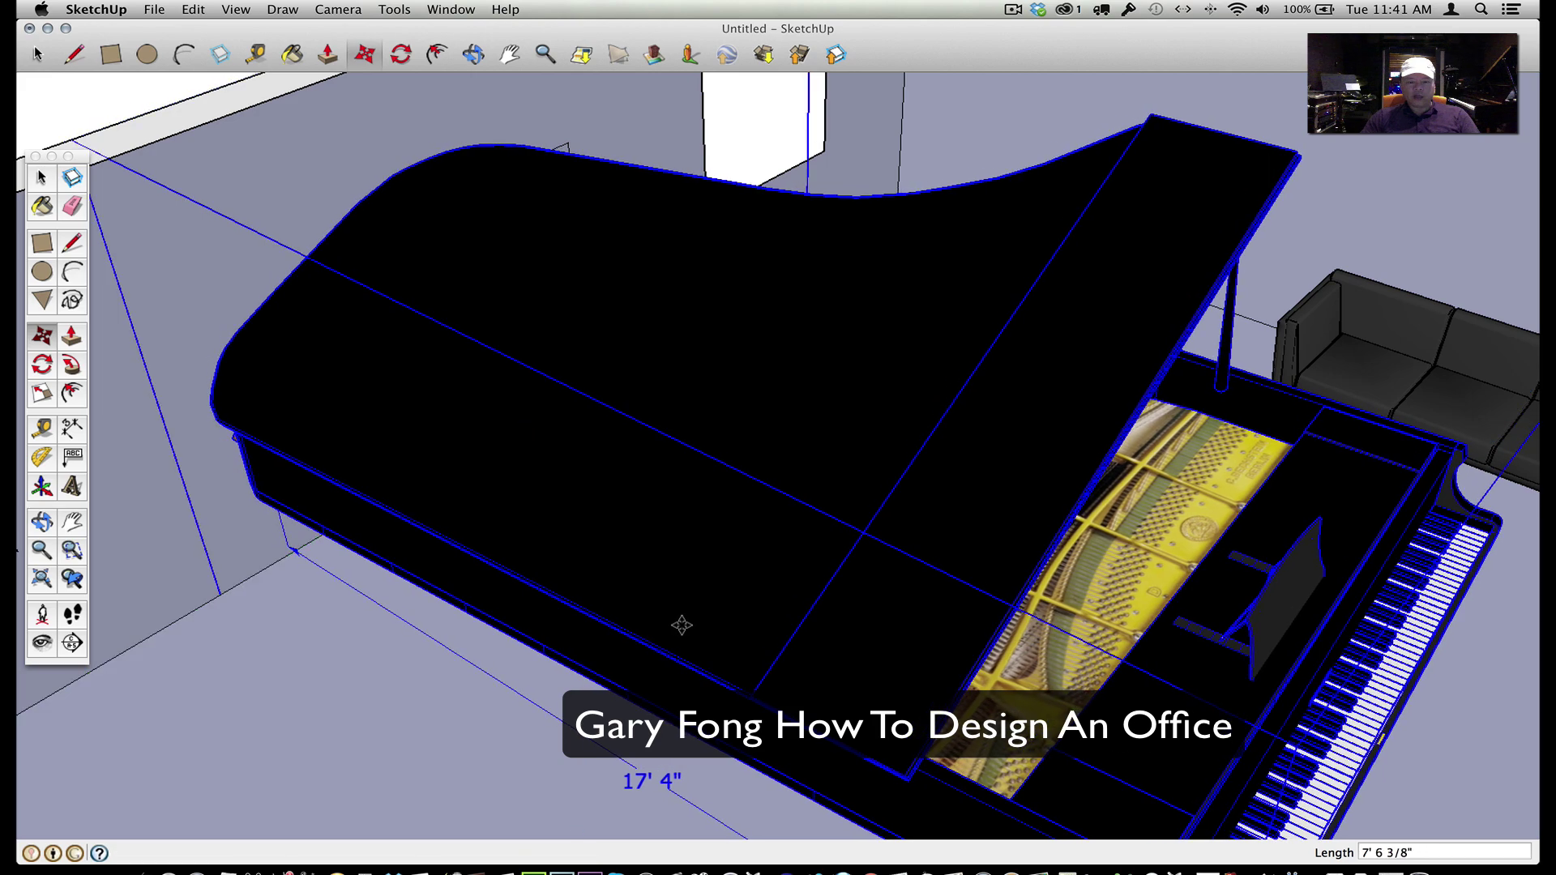
{"action": "scroll", "coordinate": [681, 625], "scroll_direction": "down", "scroll_amount": 6}
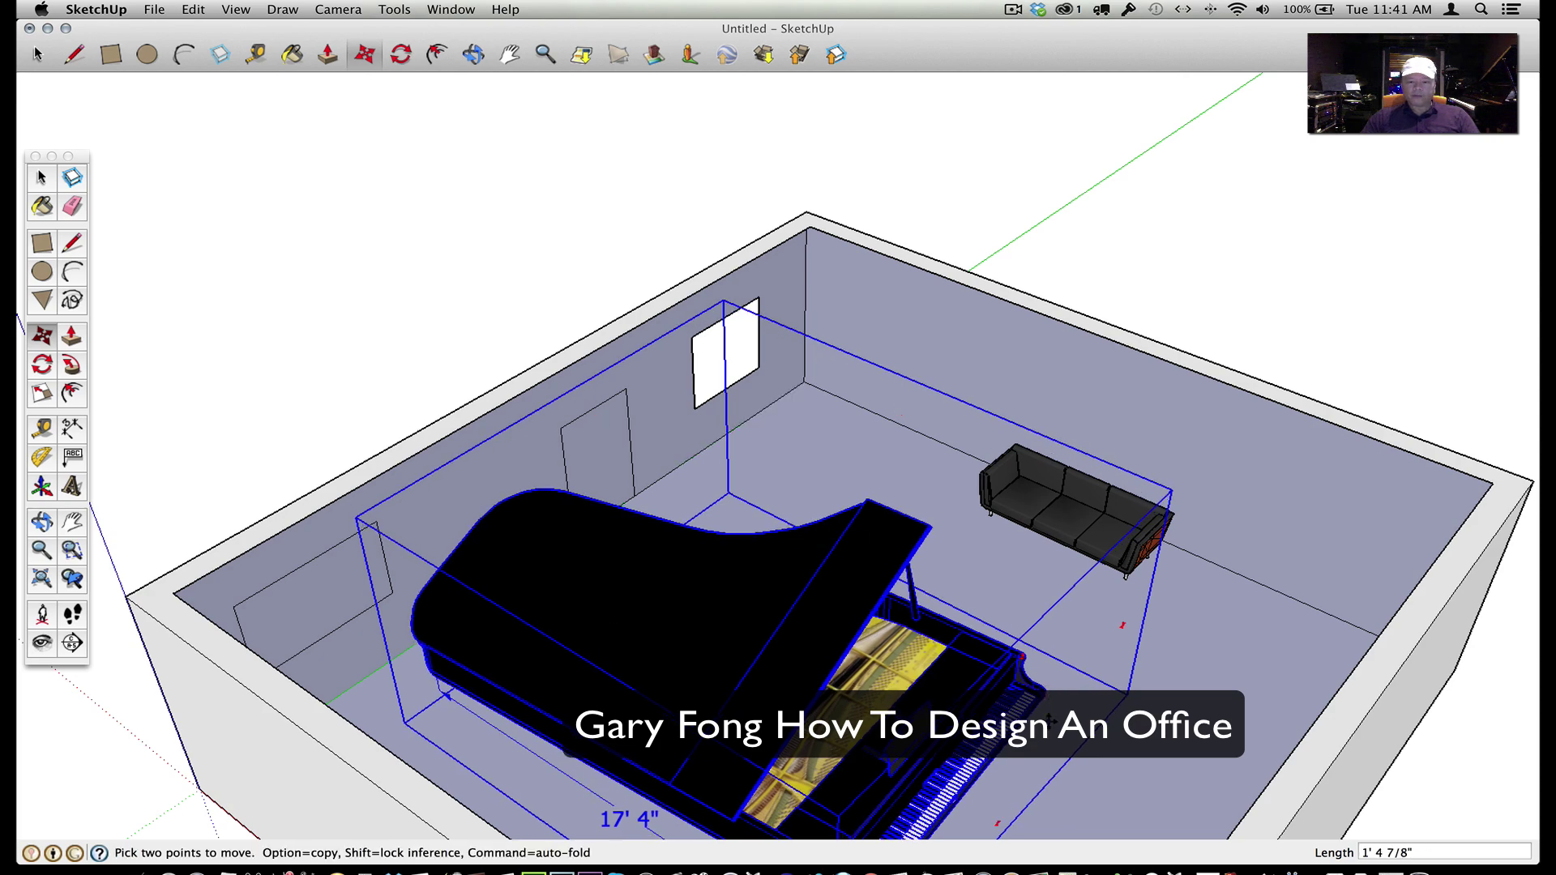
Delete the outer wall face opposite the door wall to open up the room's interior
{"action": "key", "text": "o"}
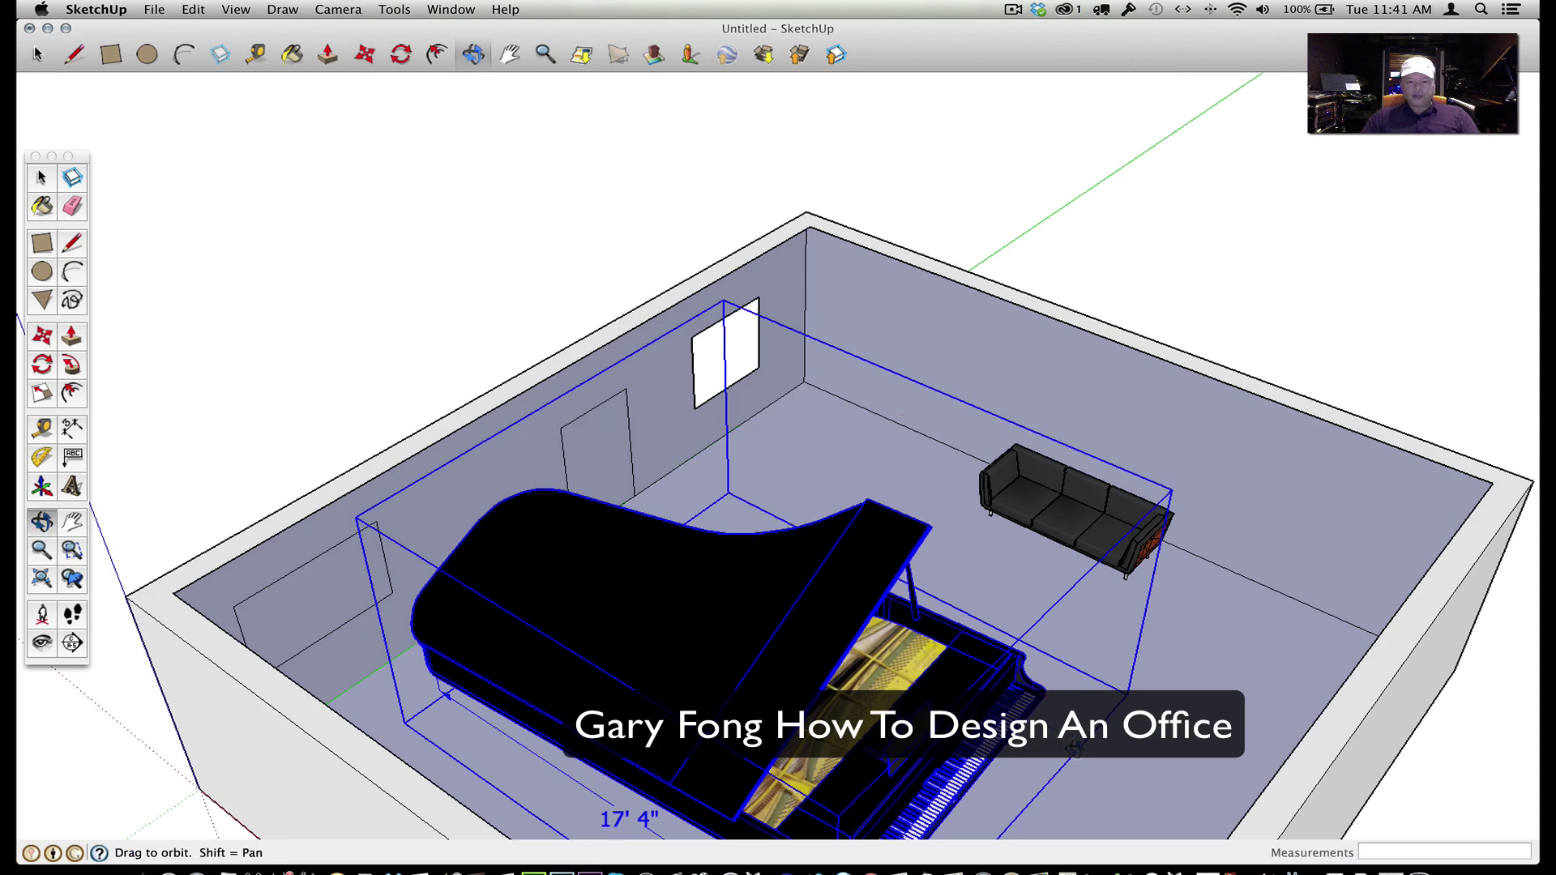
{"action": "left_click_drag", "start_coordinate": [1074, 747], "coordinate": [851, 538]}
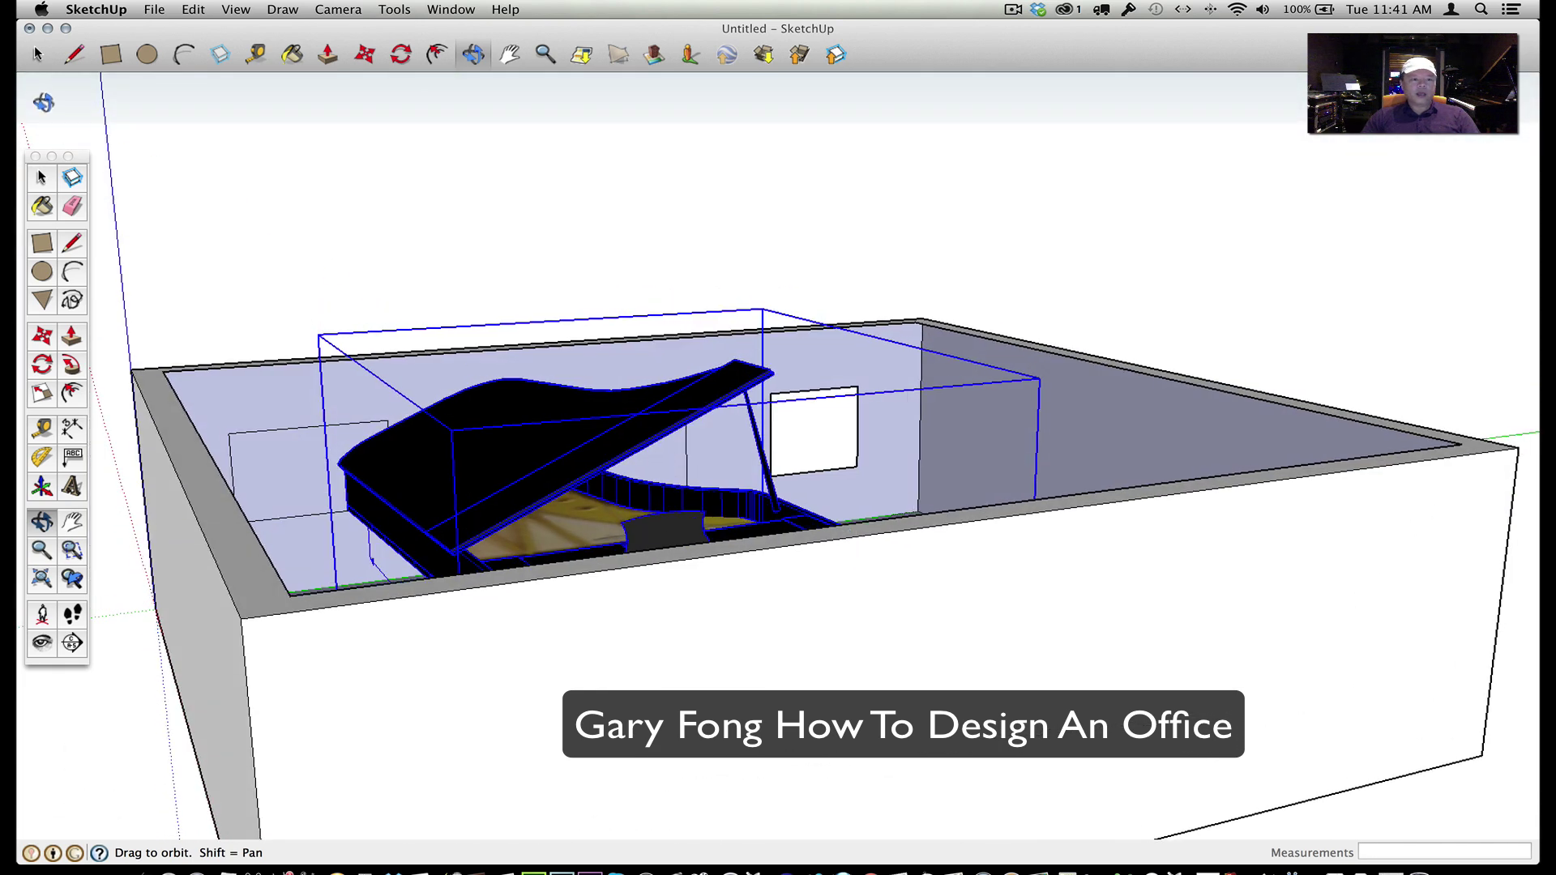
{"action": "left_click", "coordinate": [34, 54]}
{"action": "left_click", "coordinate": [739, 677]}
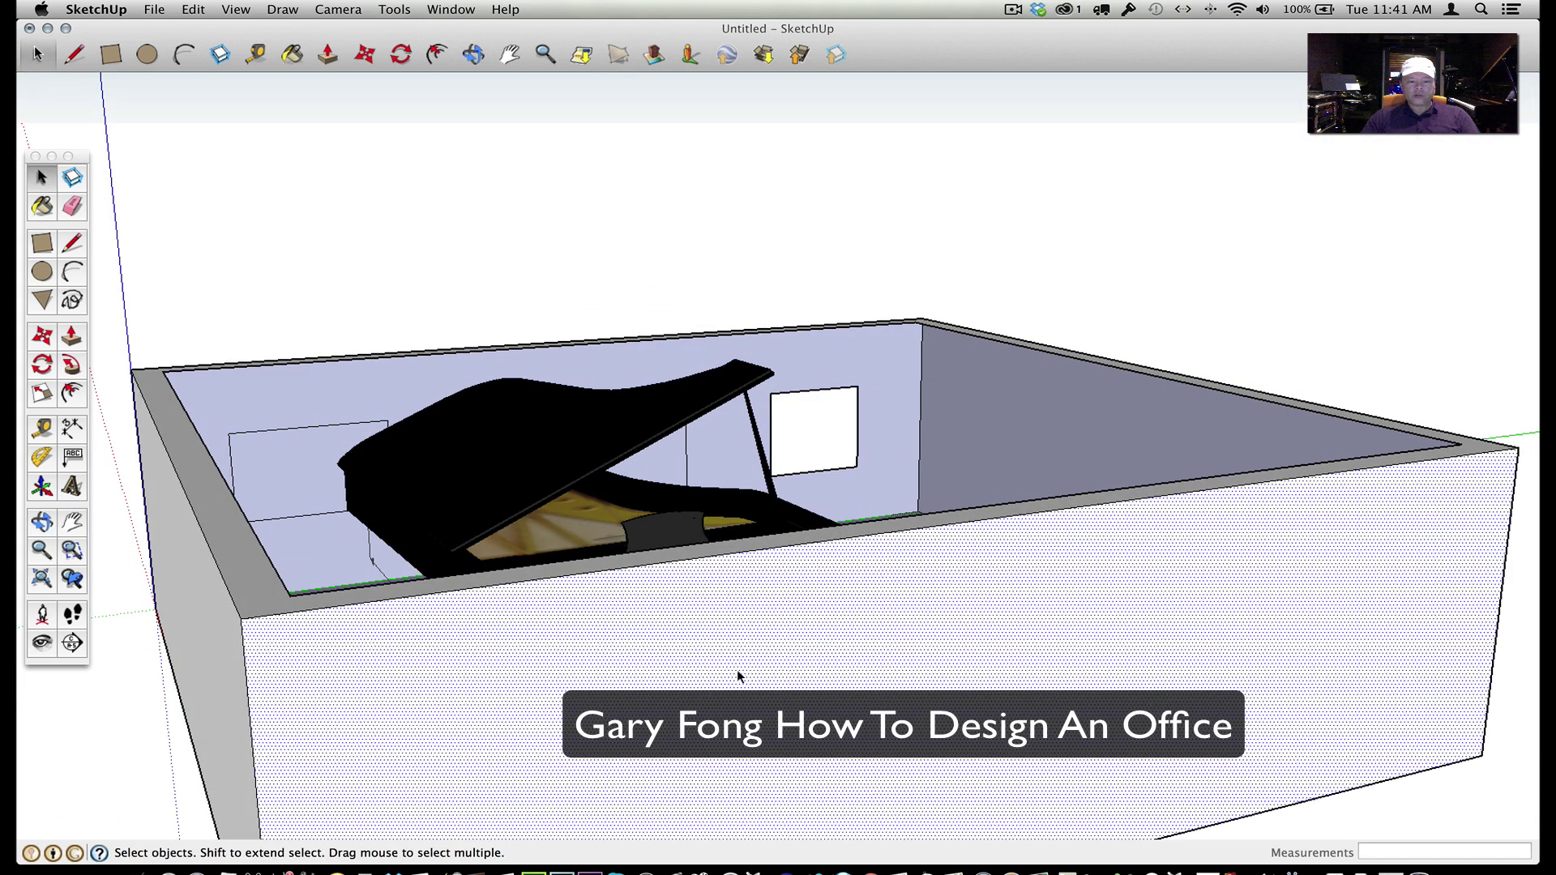
{"action": "key", "text": "Delete"}
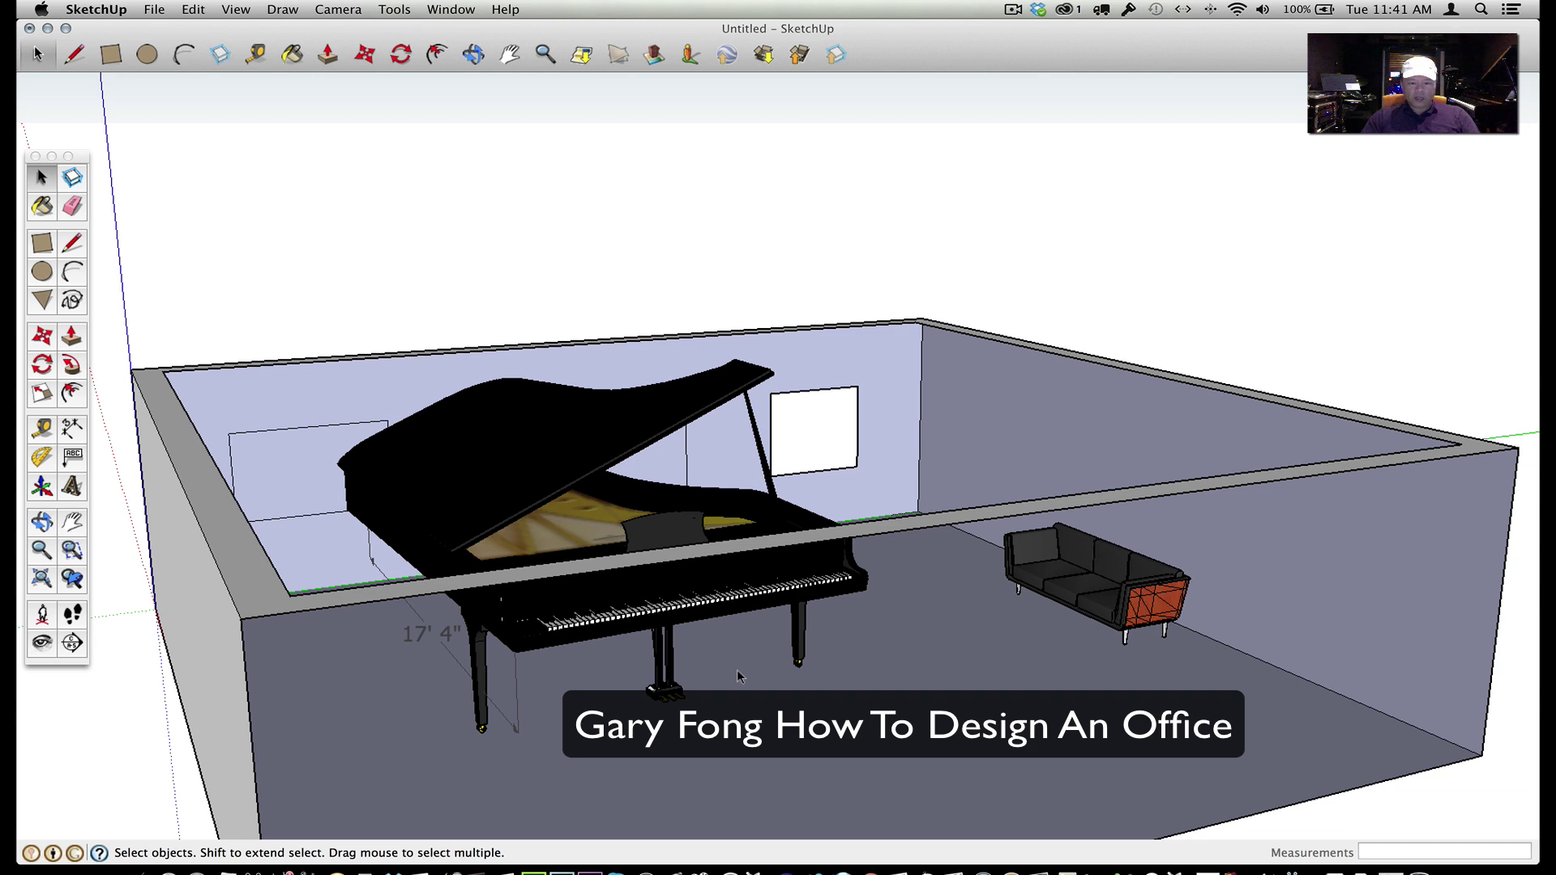
Move the grand piano down toward the floor by about 1' 2 1/2"
{"action": "key", "text": "o"}
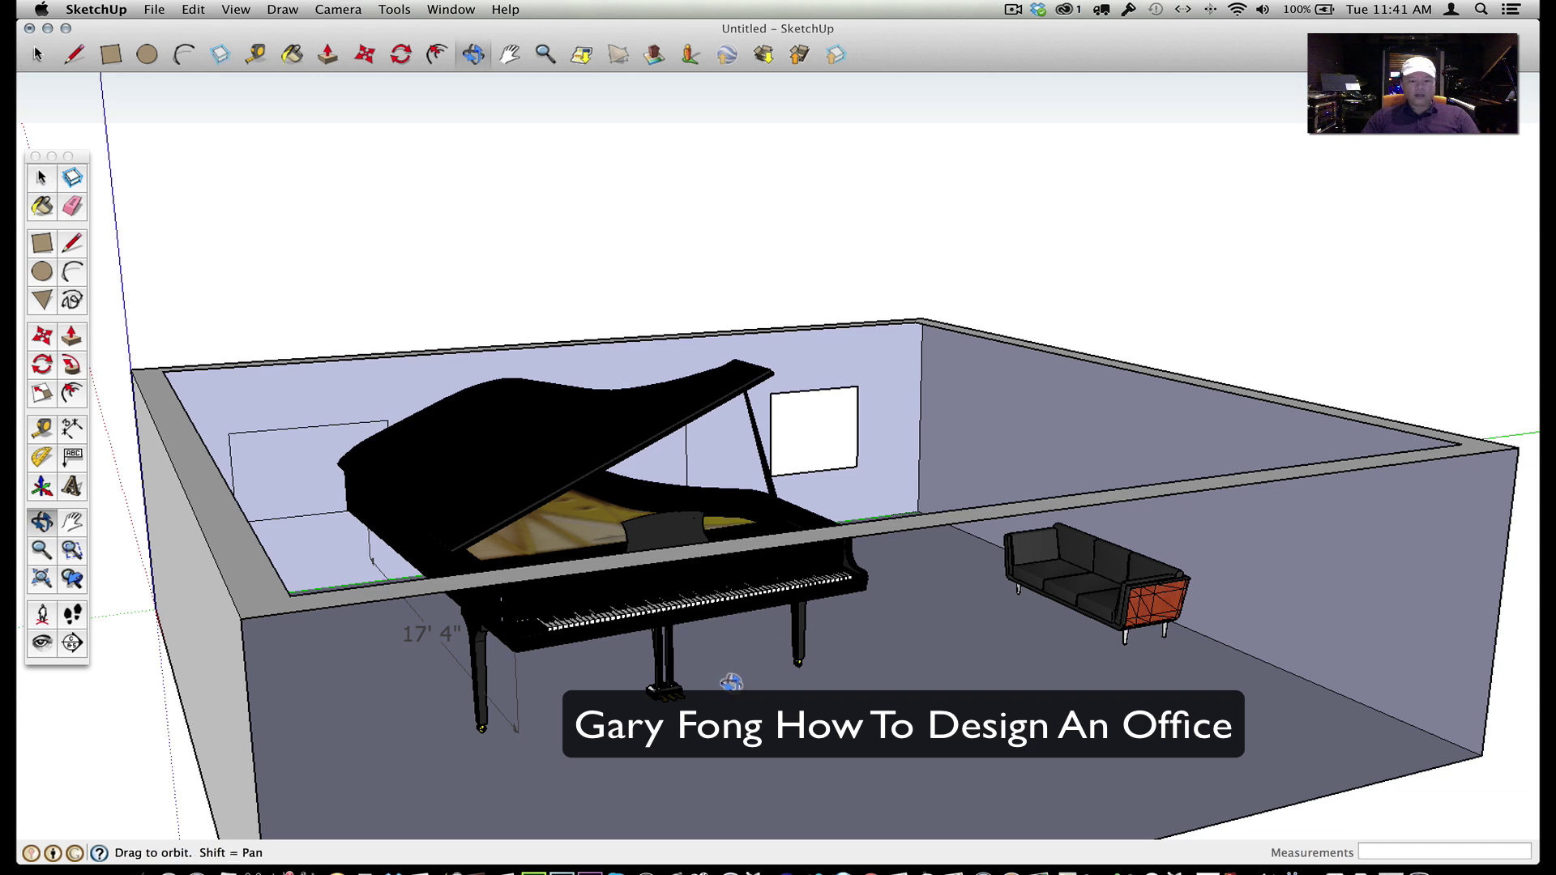
{"action": "left_click_drag", "start_coordinate": [734, 683], "coordinate": [740, 568]}
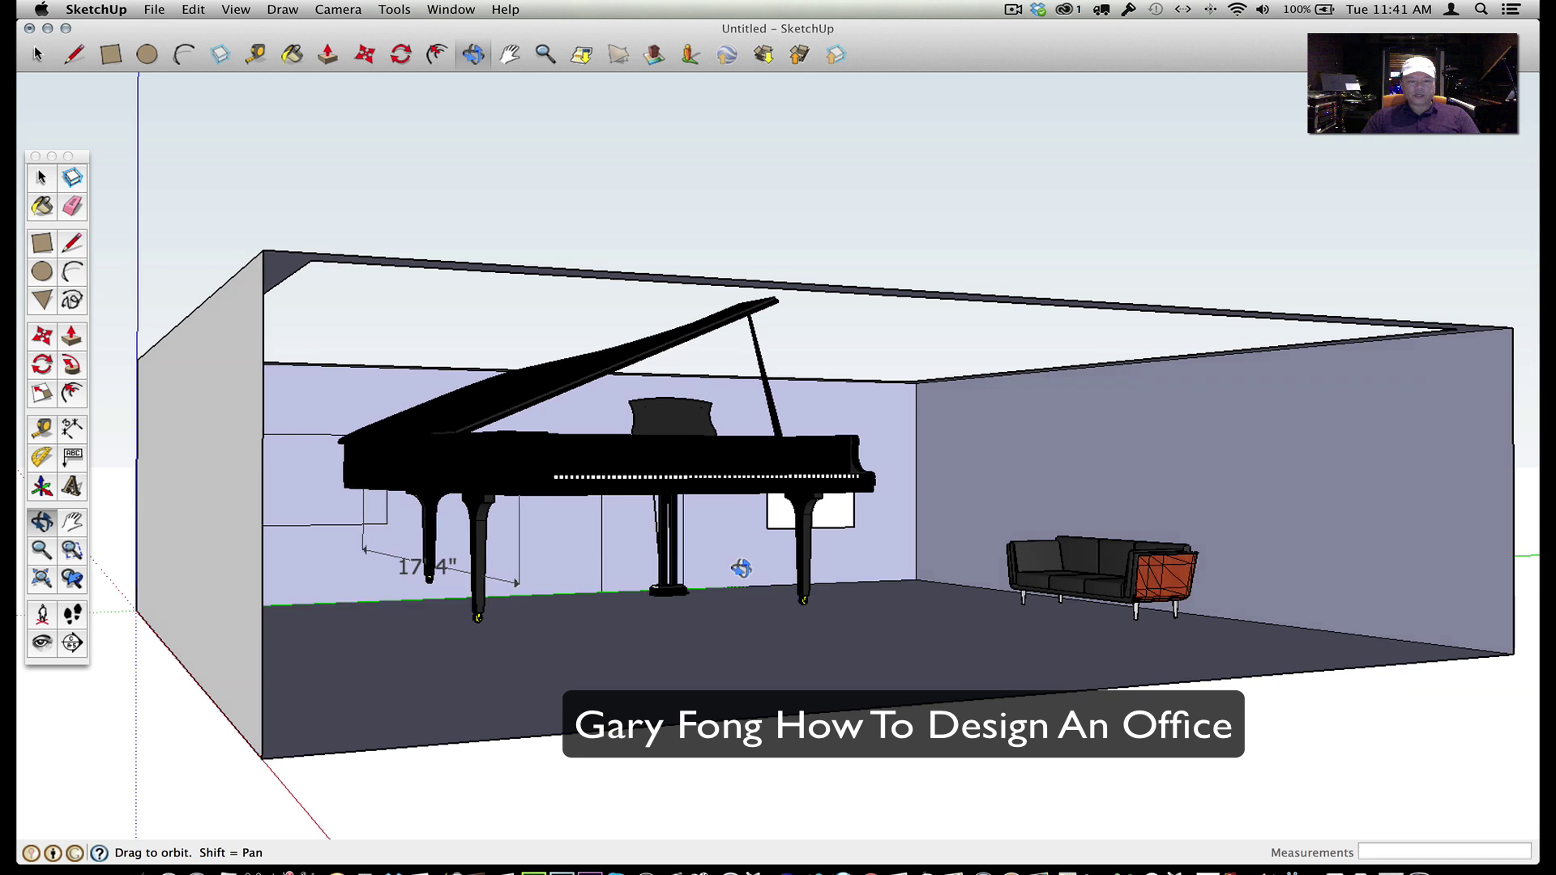
{"action": "left_click", "coordinate": [364, 55]}
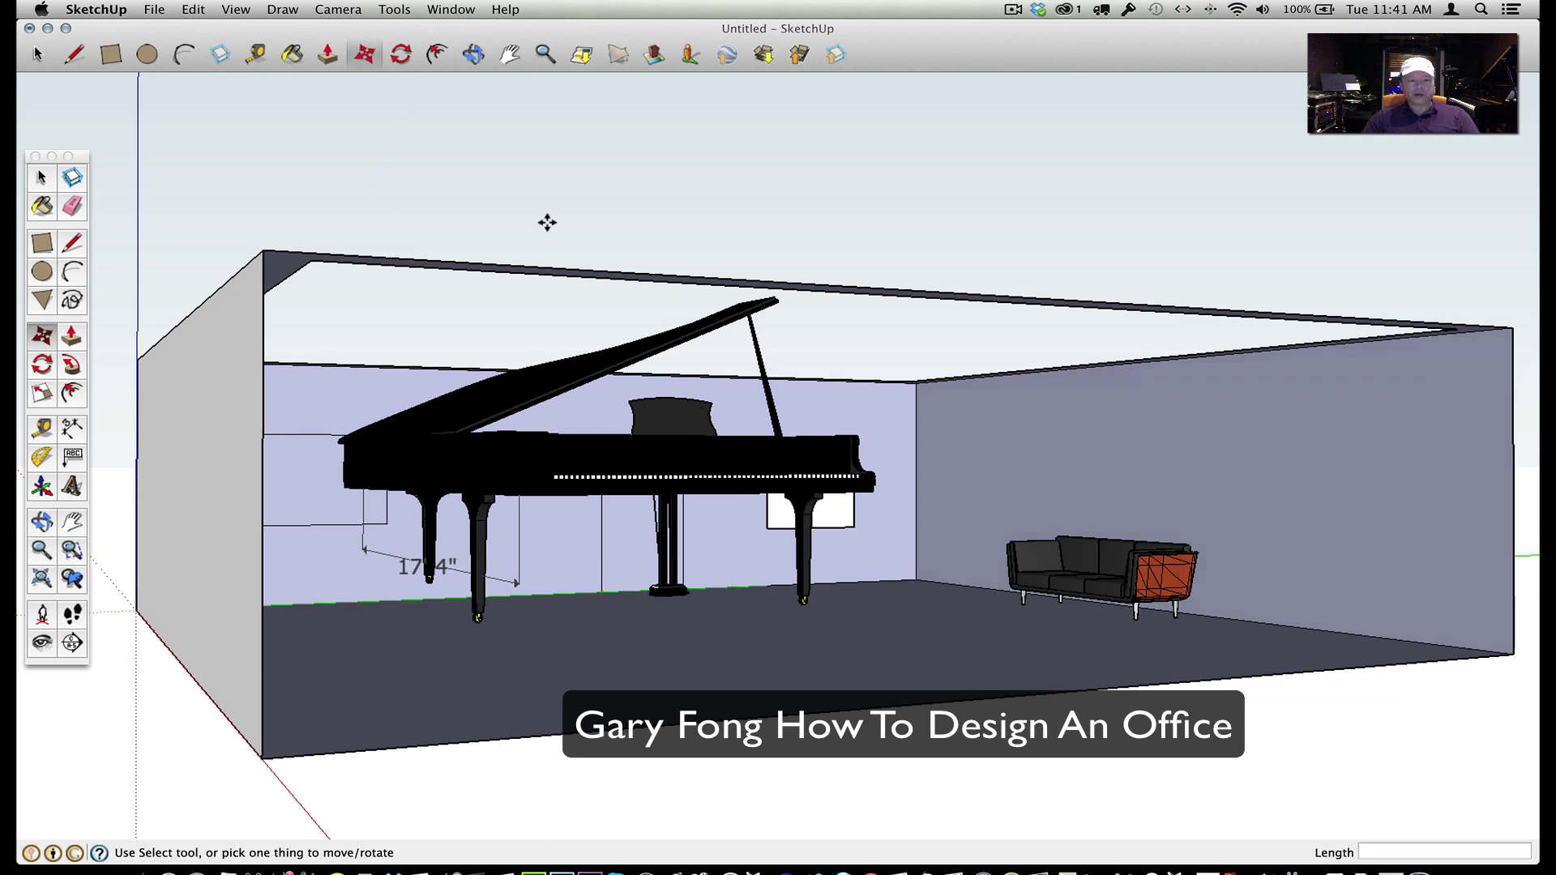
{"action": "left_click", "coordinate": [673, 462]}
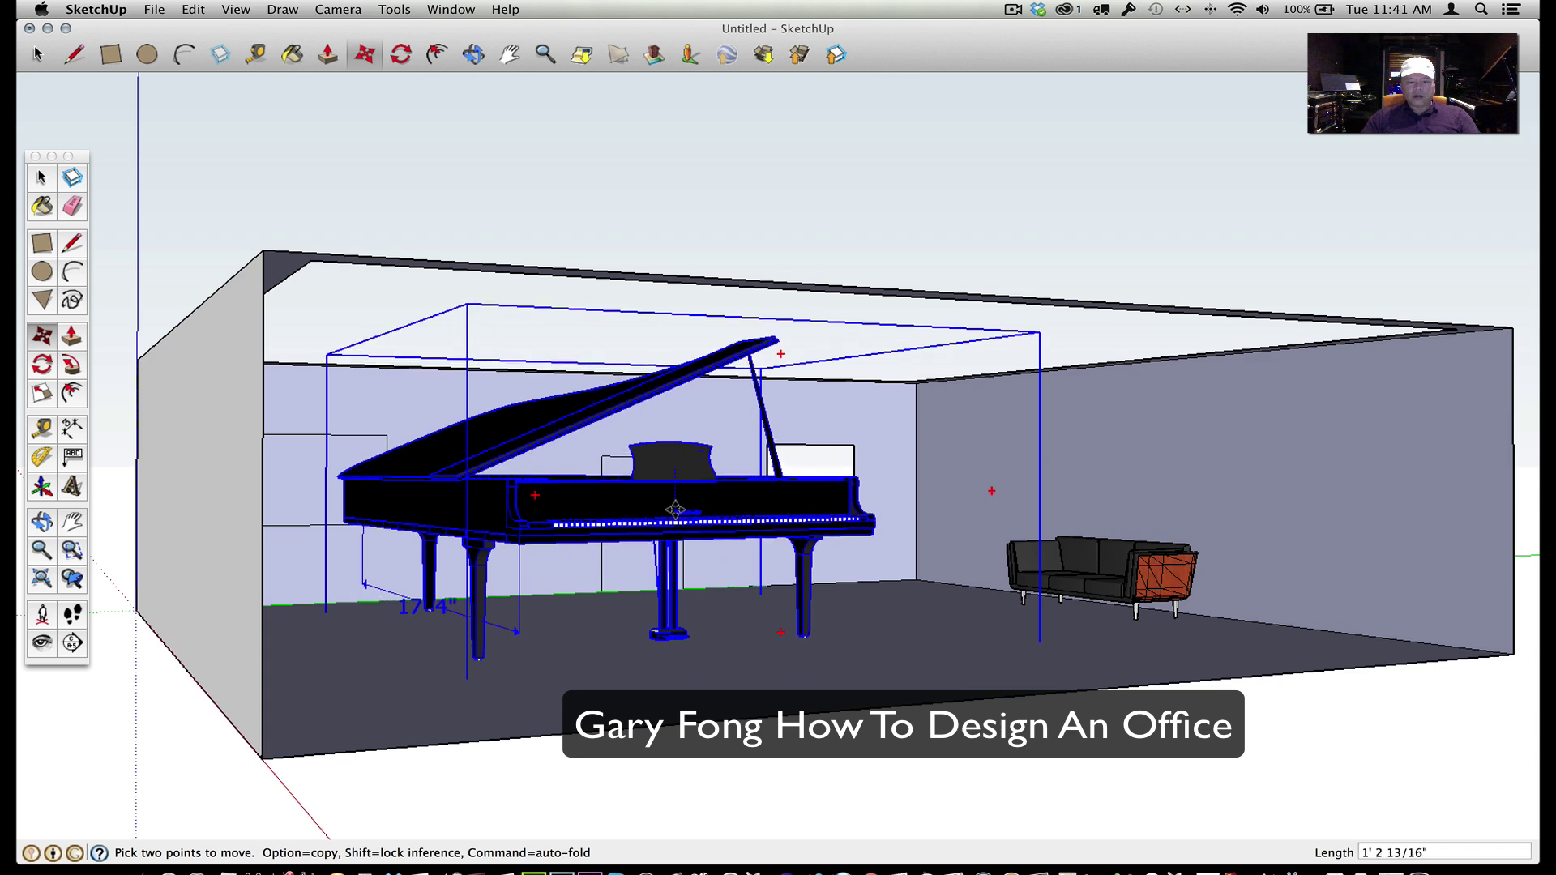
{"action": "left_click", "coordinate": [675, 509]}
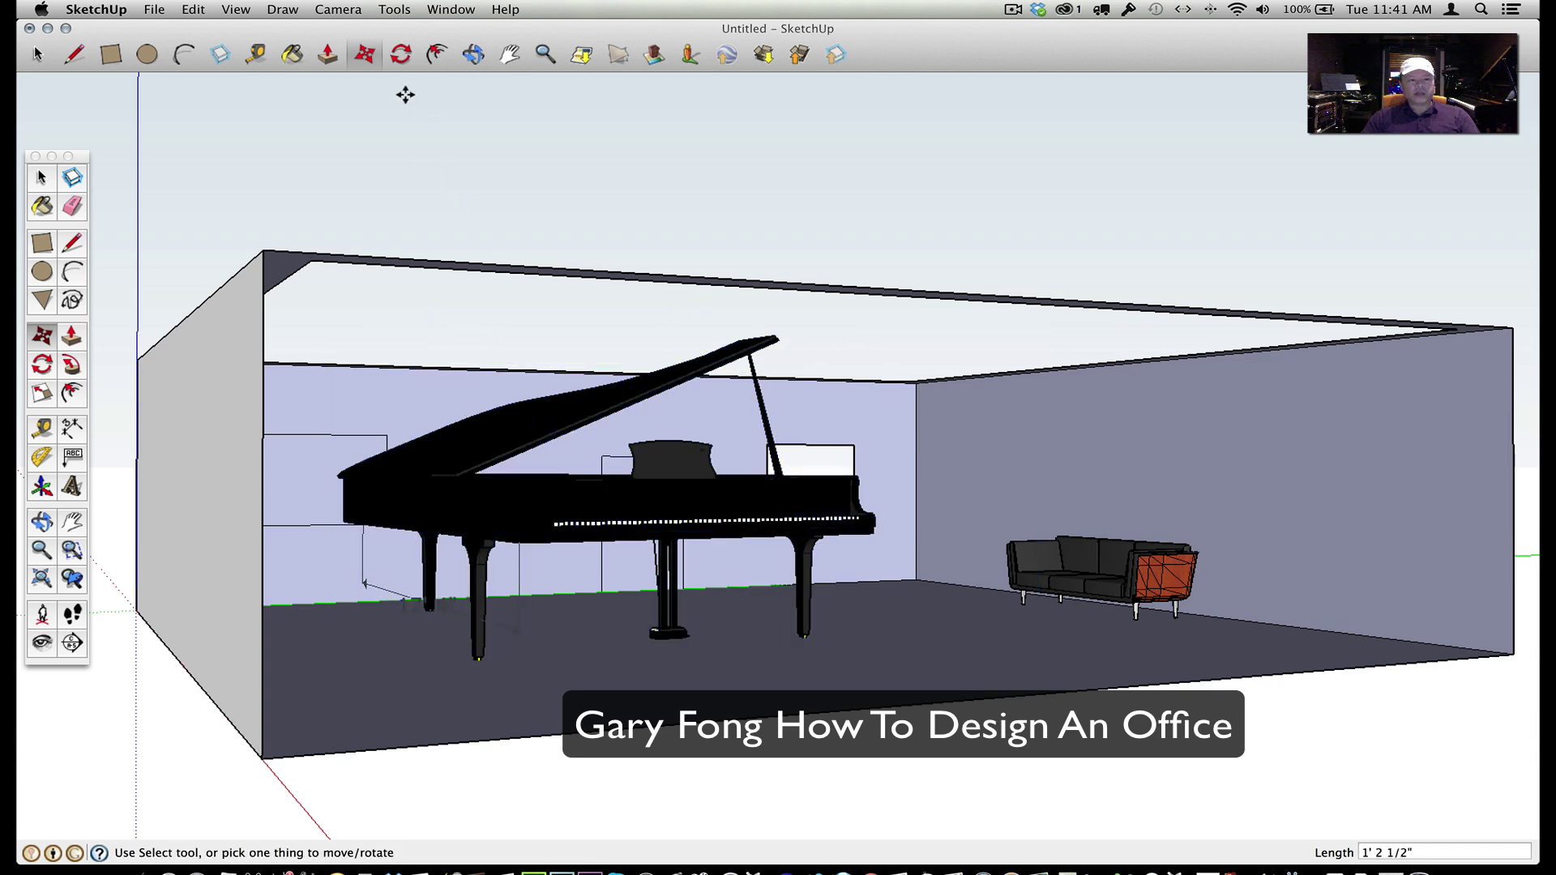
Find the Scale command through the help search, scale the piano uniformly to 0.50 from a corner grip, and deselect it
{"action": "left_click", "coordinate": [502, 8]}
{"action": "type", "text": "sca"}
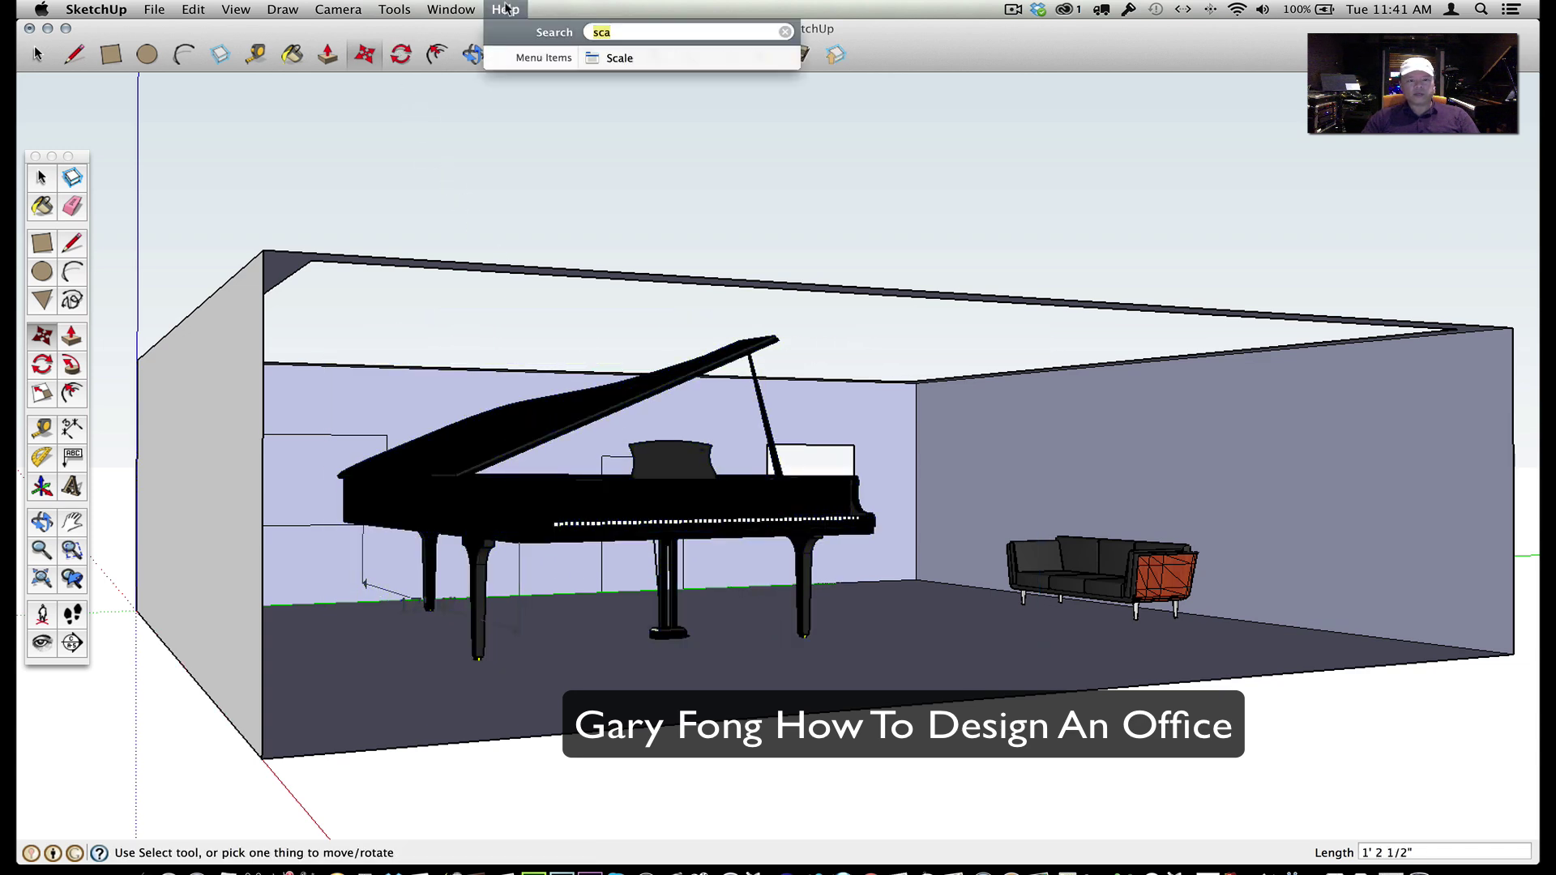
{"action": "left_click", "coordinate": [619, 57]}
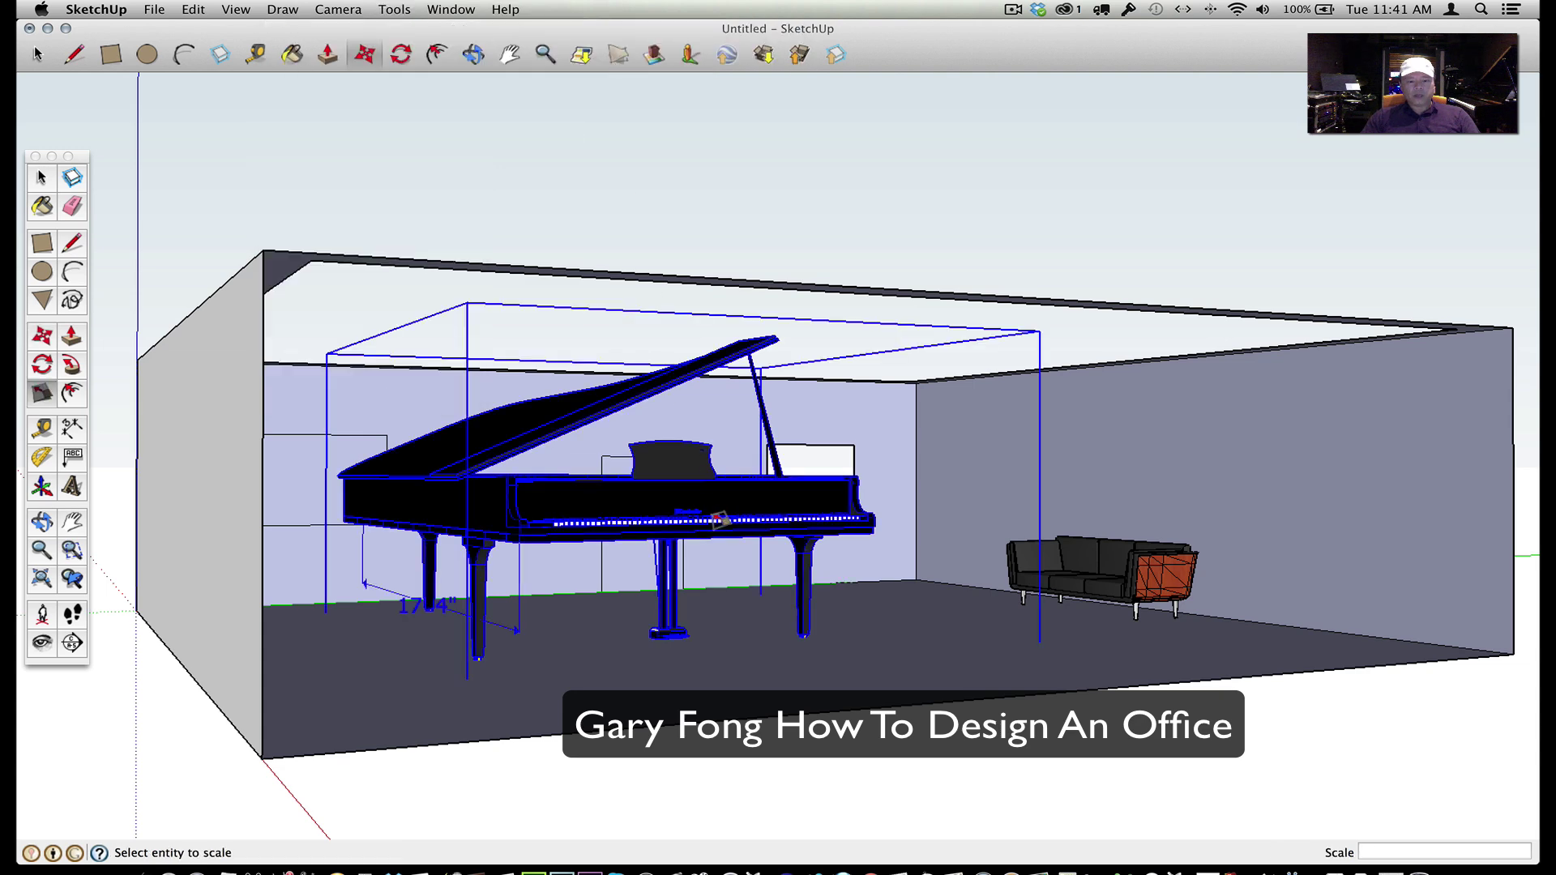
{"action": "left_click", "coordinate": [845, 434]}
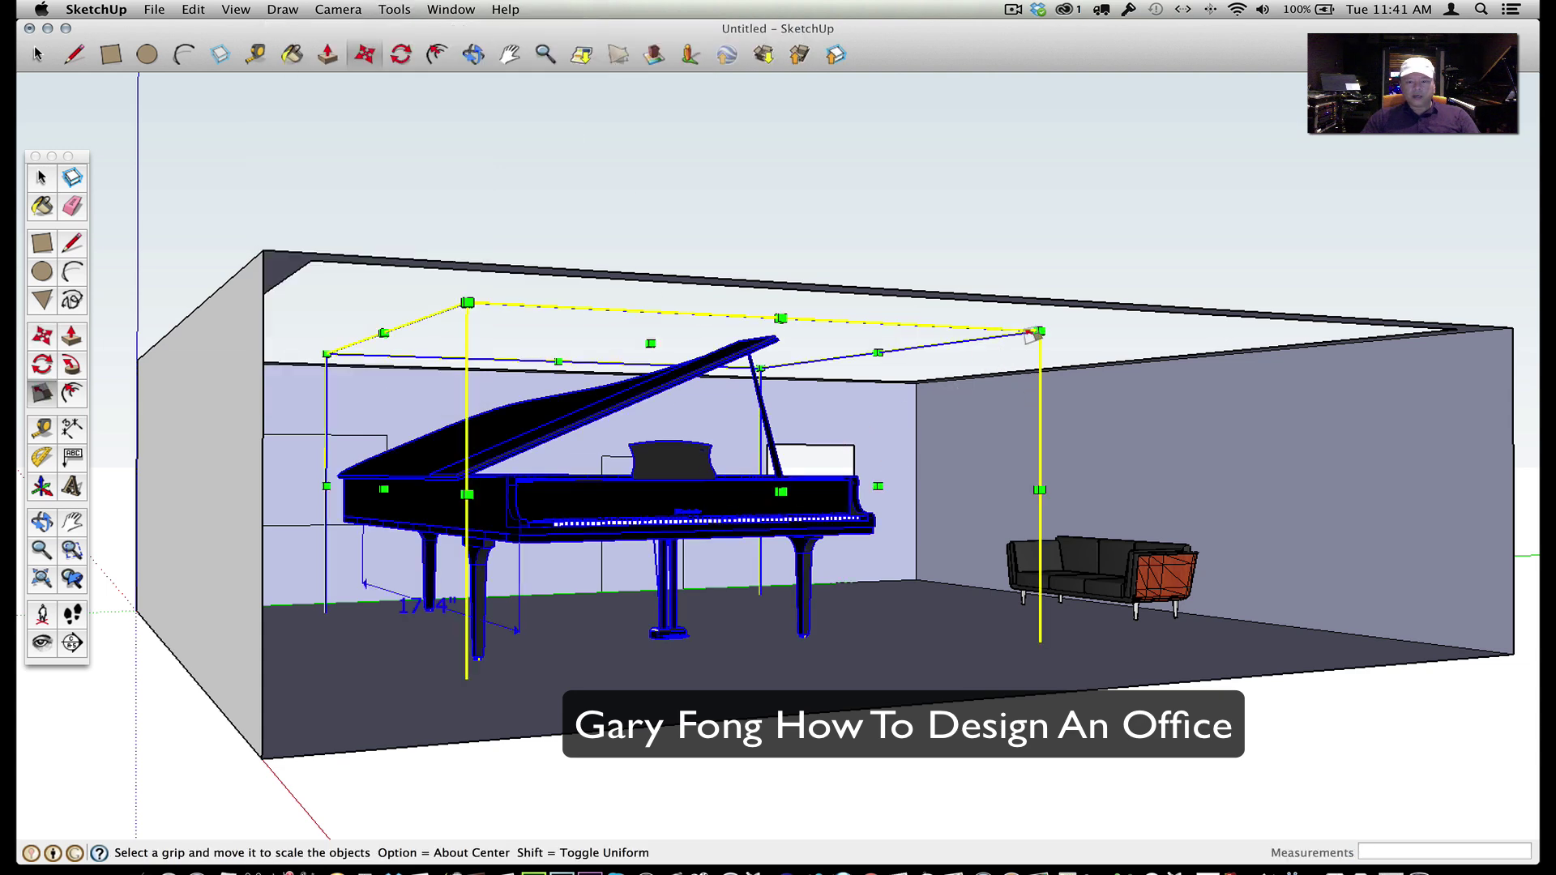
{"action": "left_click_drag", "start_coordinate": [1035, 334], "coordinate": [621, 506]}
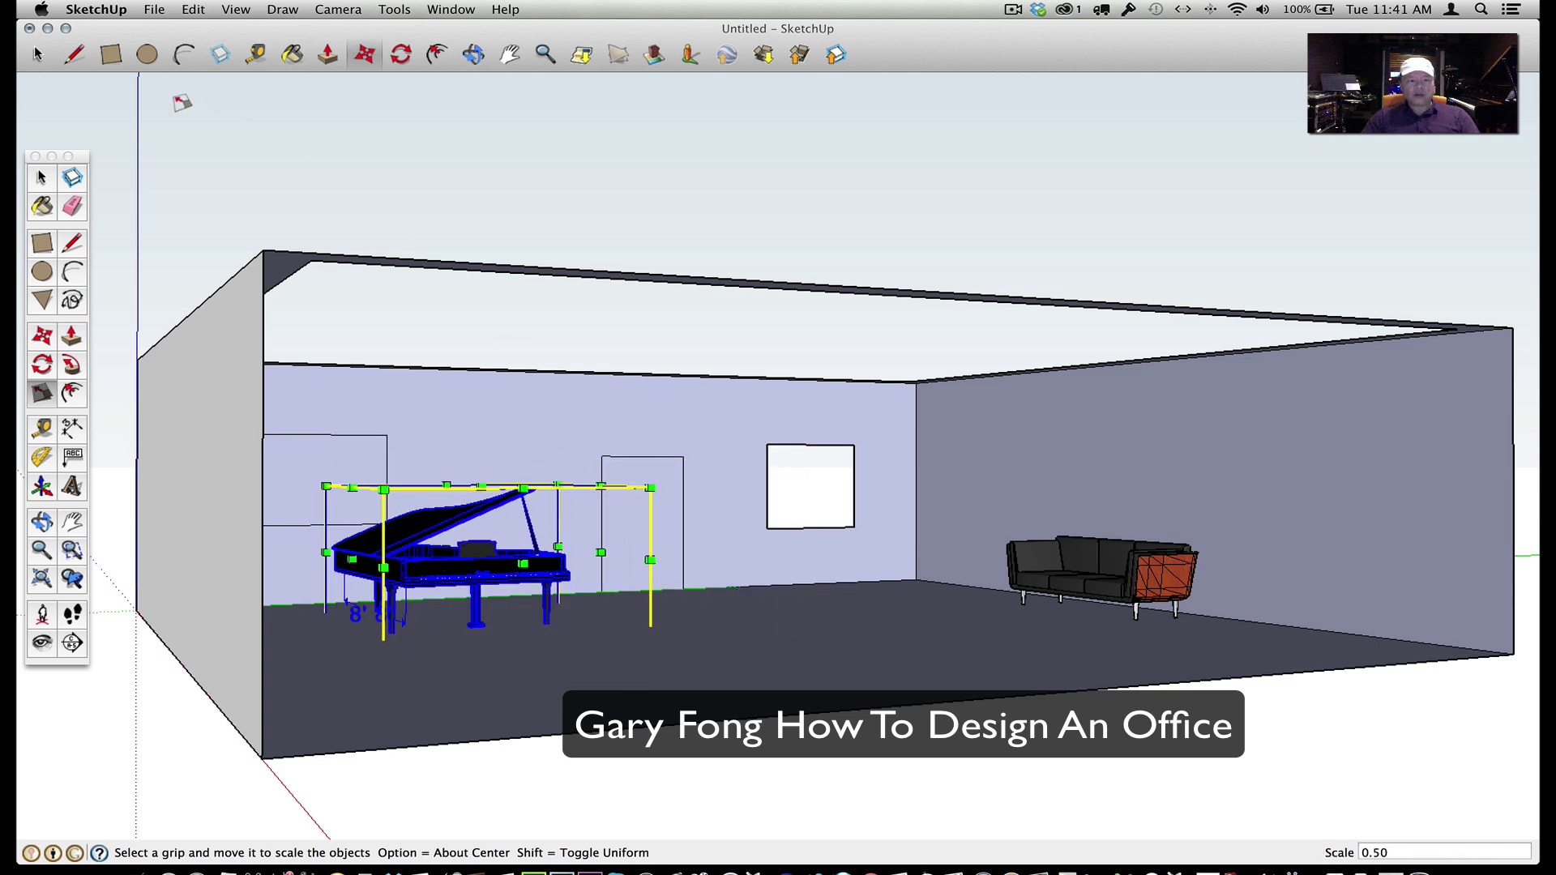
{"action": "left_click", "coordinate": [37, 56]}
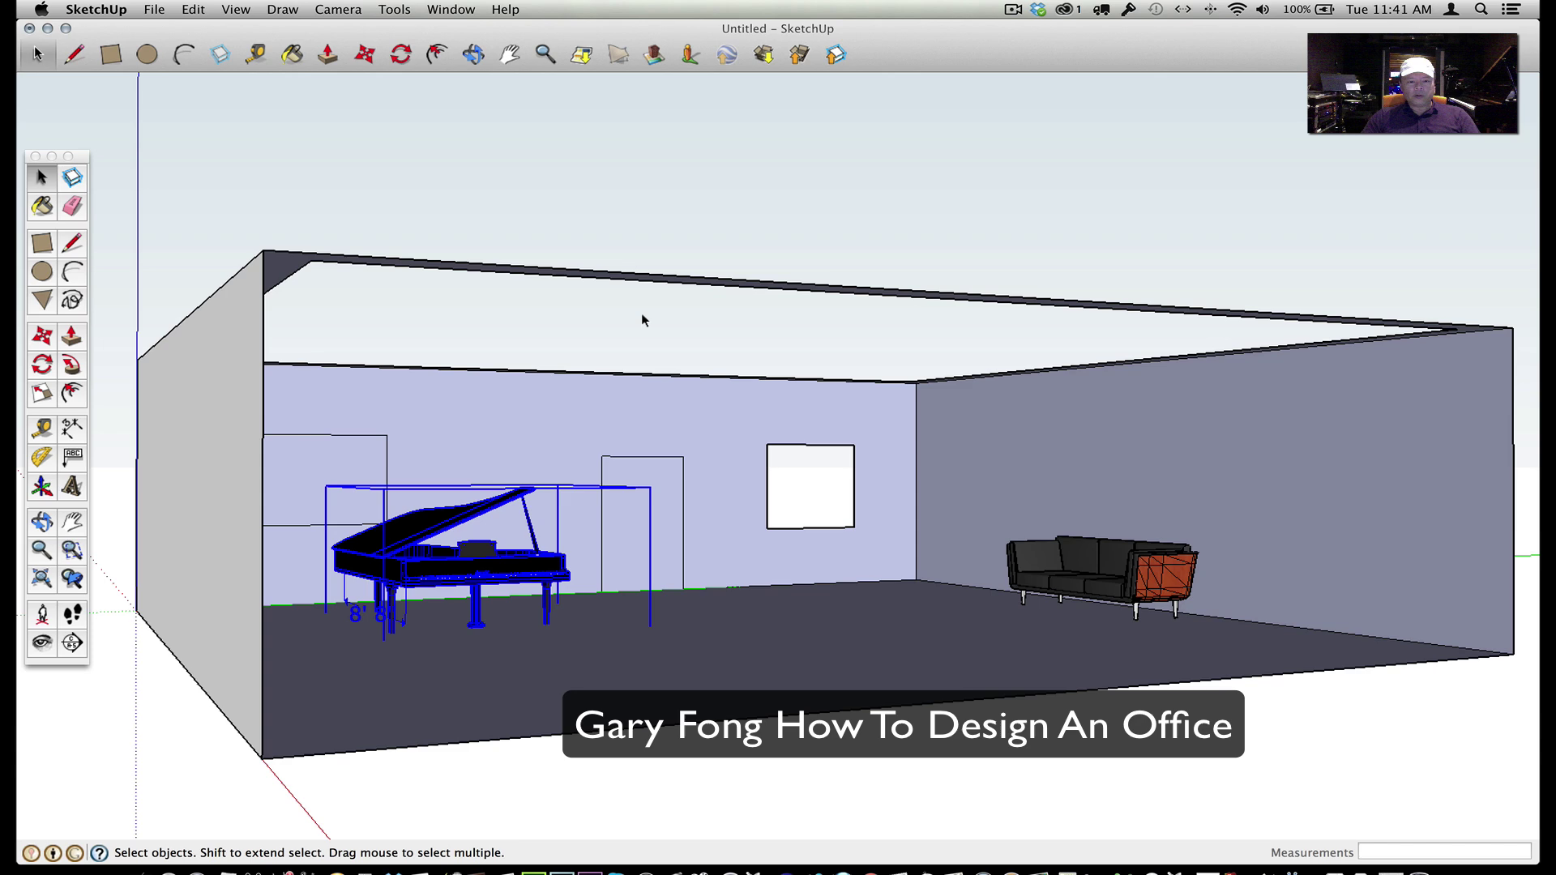
{"action": "left_click", "coordinate": [833, 235]}
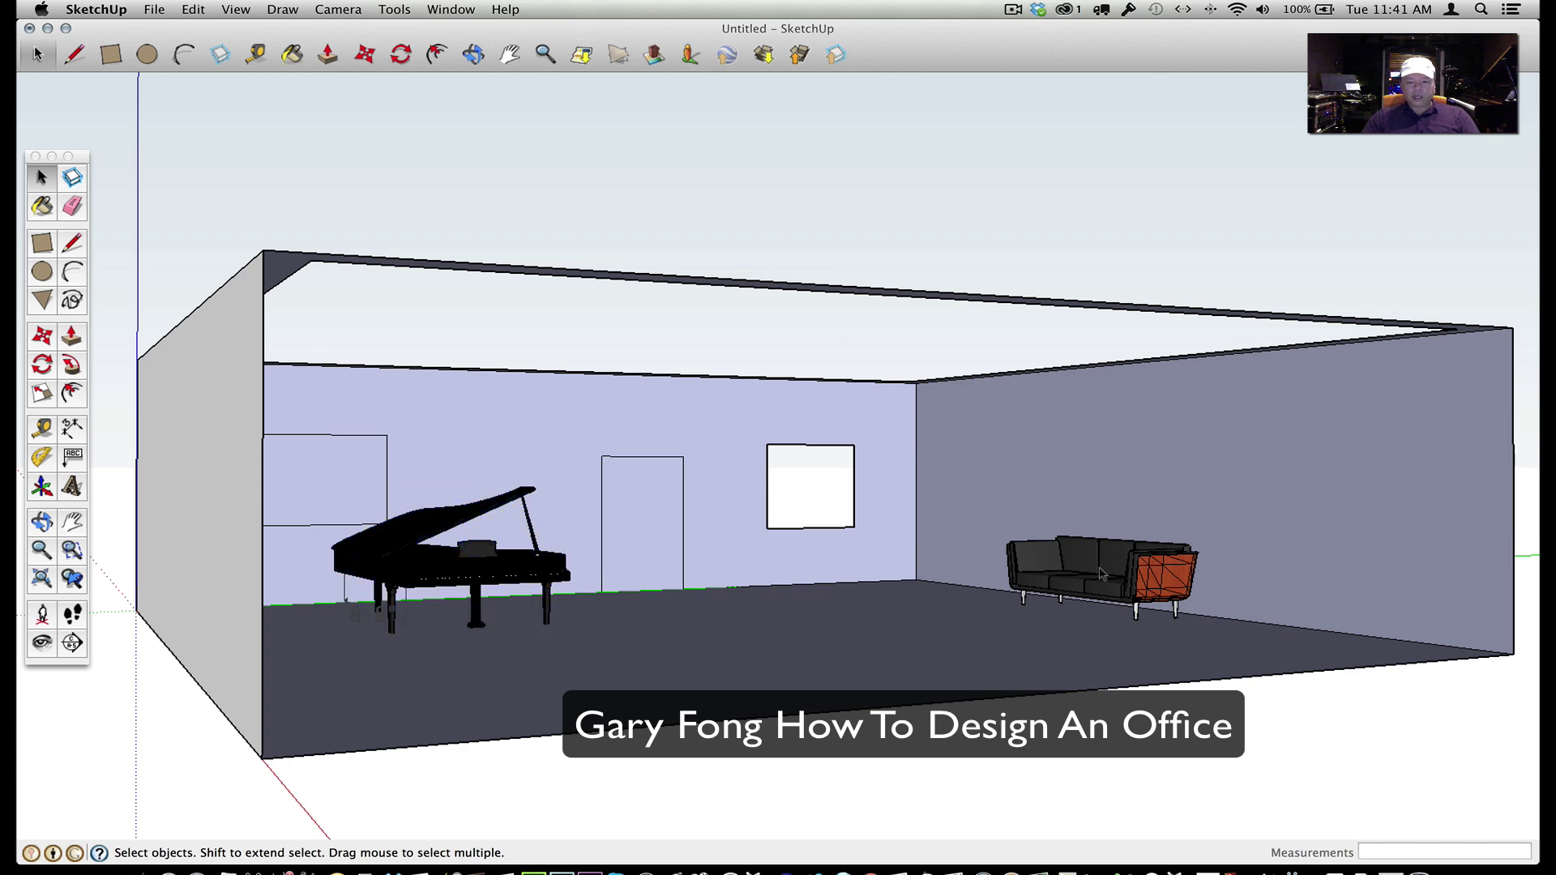
Open the 3D Warehouse model browser and search it for "horse"
{"action": "key", "text": "o"}
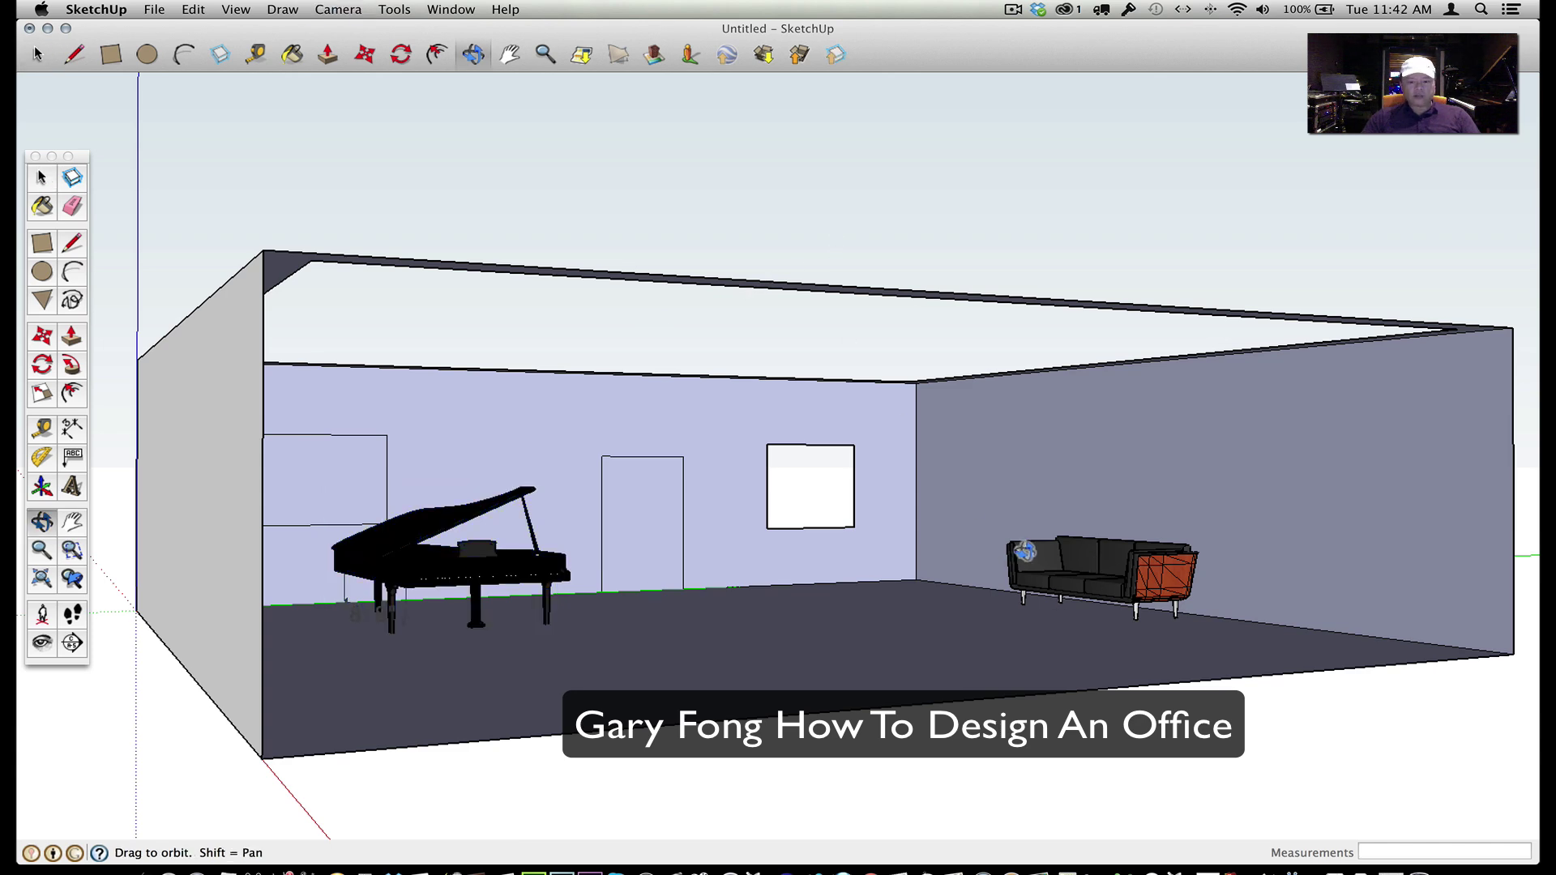
{"action": "left_click_drag", "start_coordinate": [1025, 552], "coordinate": [1073, 779]}
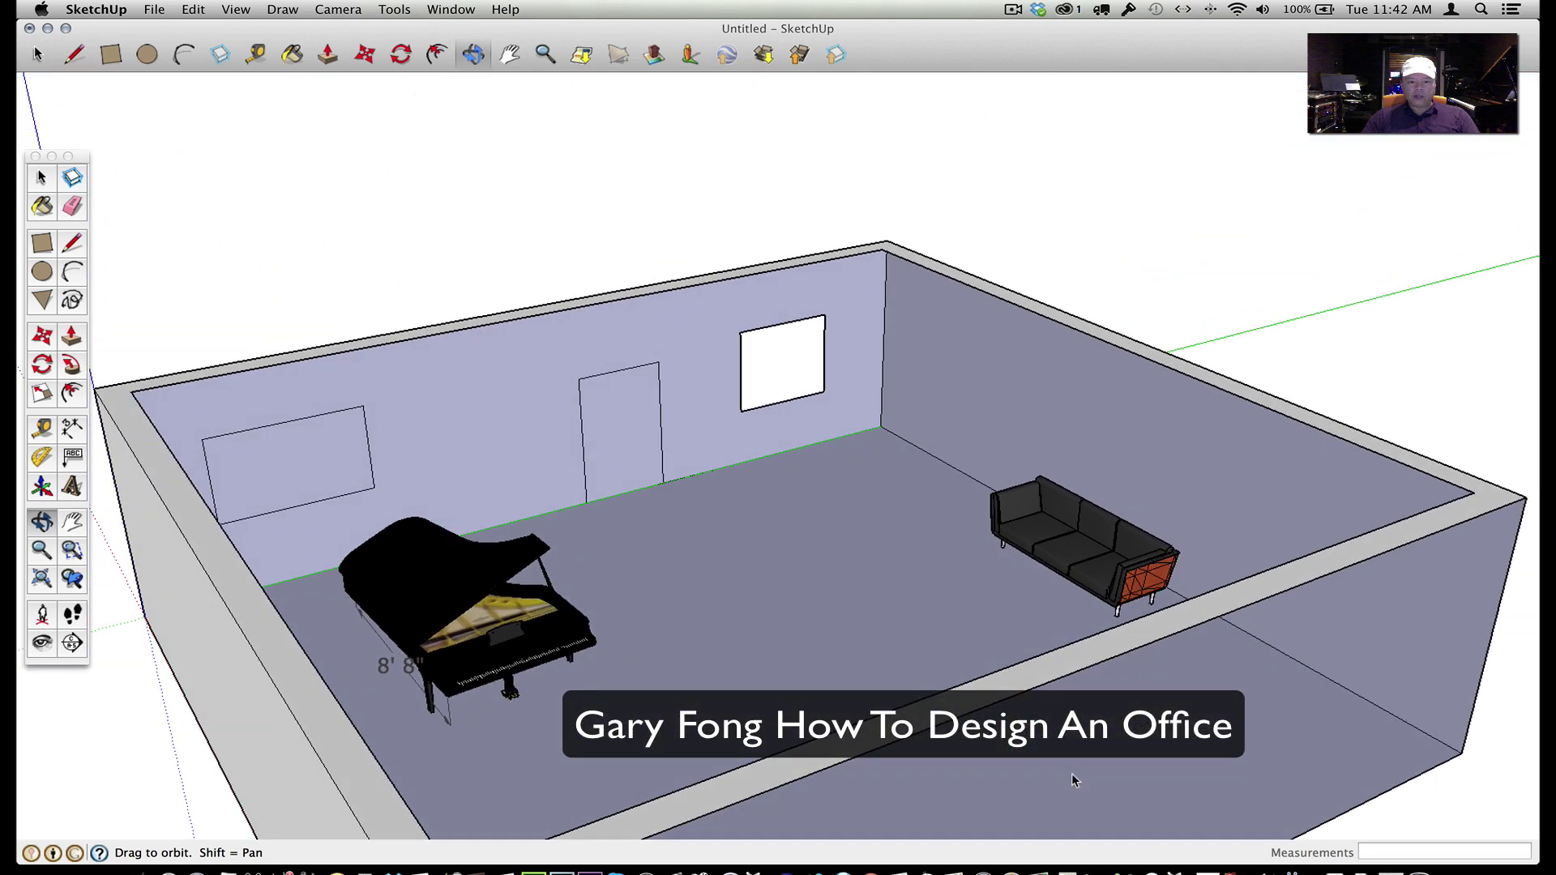
{"action": "left_click", "coordinate": [154, 9]}
{"action": "mouse_move", "coordinate": [308, 274]}
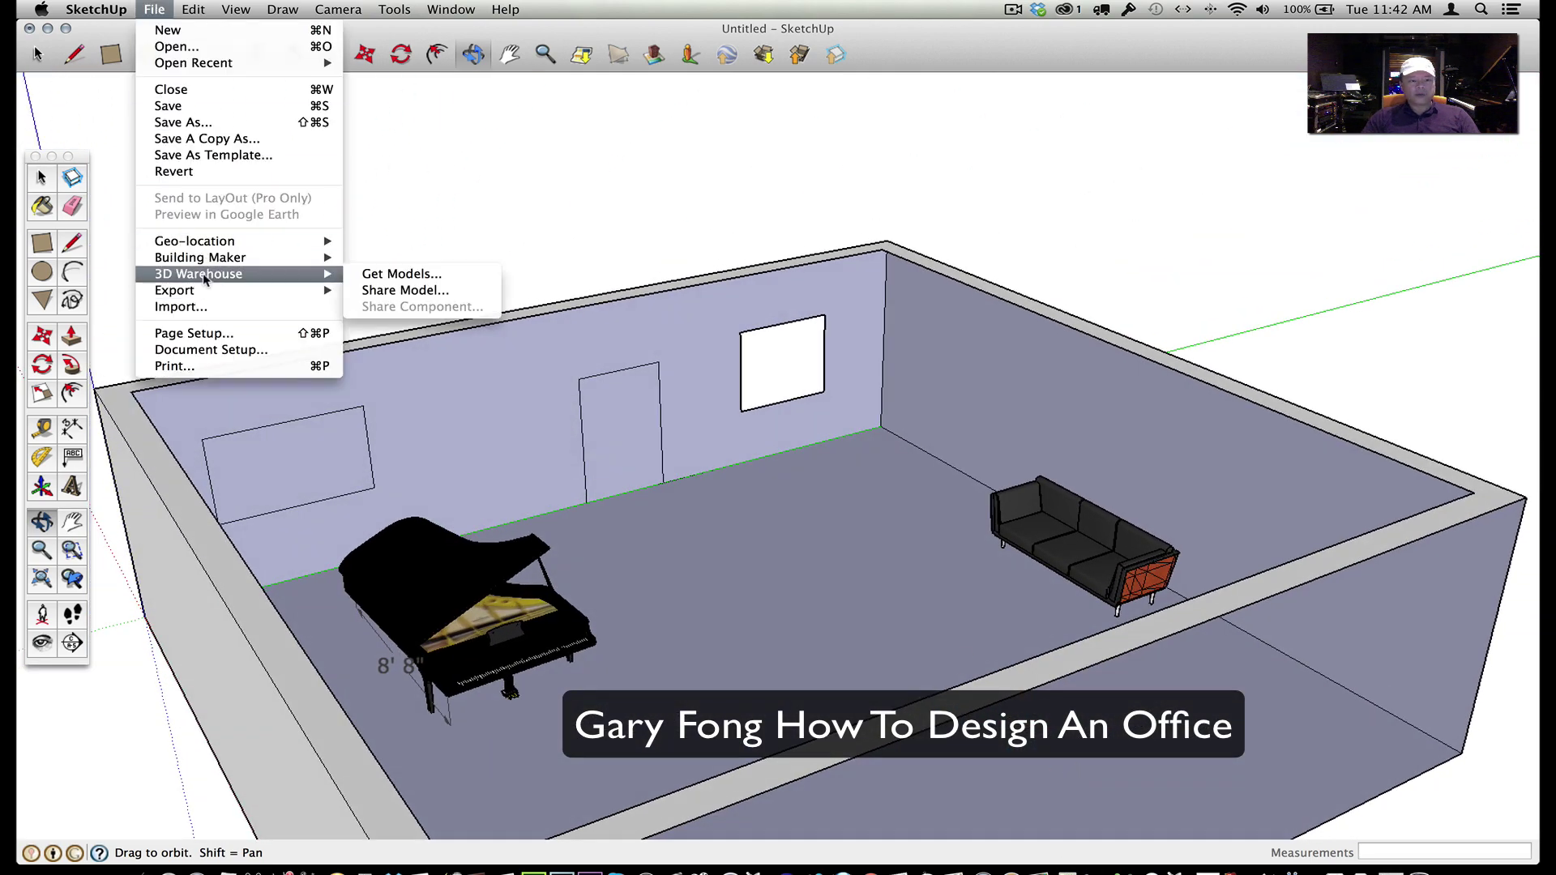
{"action": "left_click", "coordinate": [381, 275]}
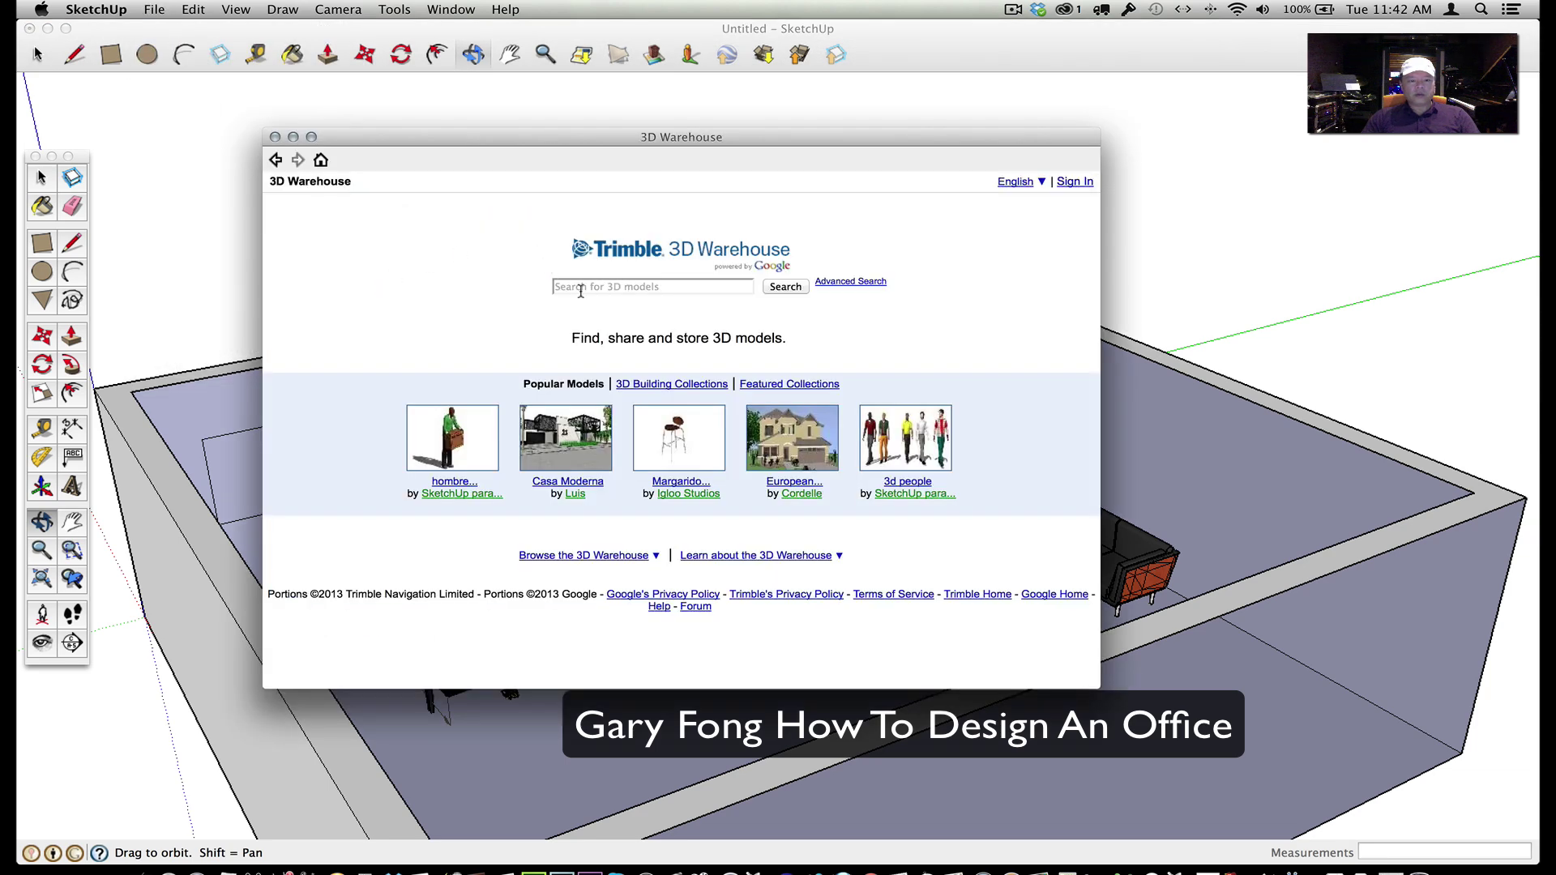
{"action": "left_click", "coordinate": [580, 288]}
{"action": "type", "text": "horse"}
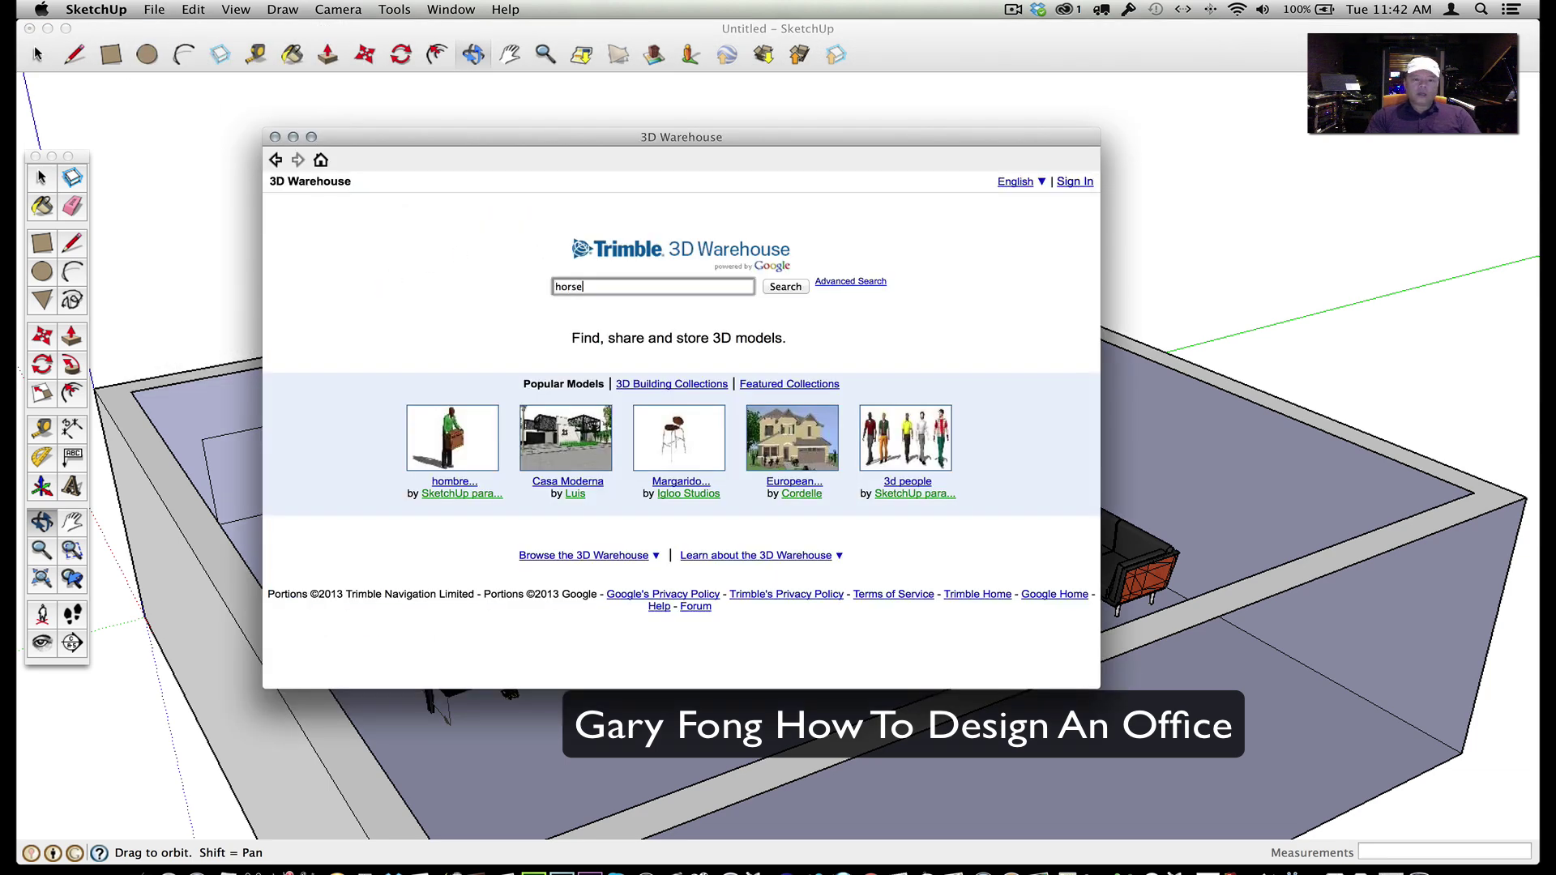
{"action": "key", "text": "Return"}
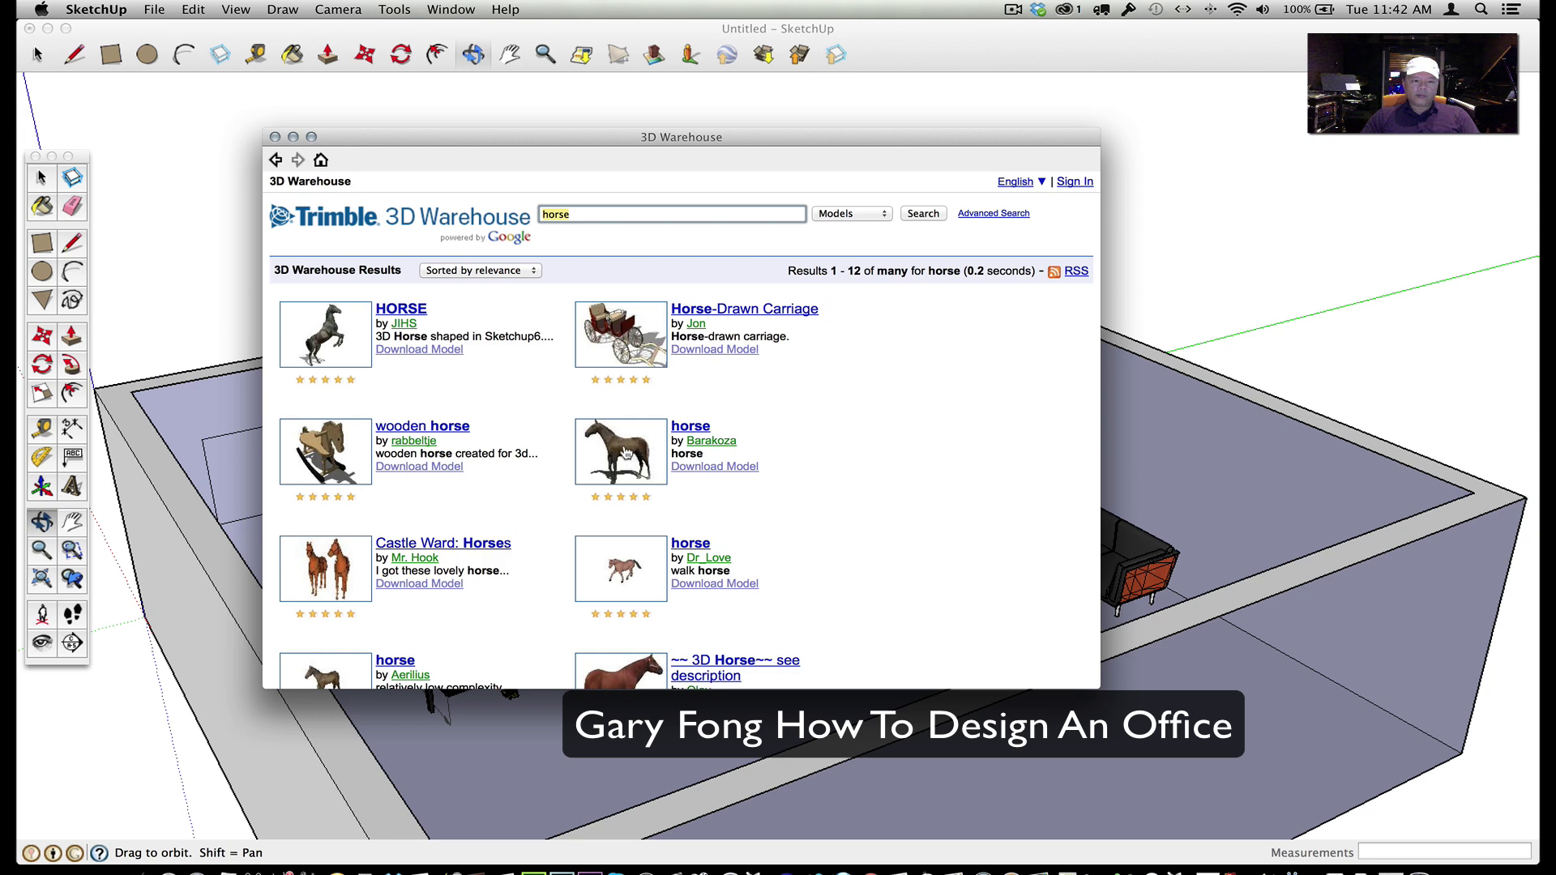
Load the rearing HORSE model directly into the scene and place it on the floor between the piano and the sofa
{"action": "left_click", "coordinate": [343, 339]}
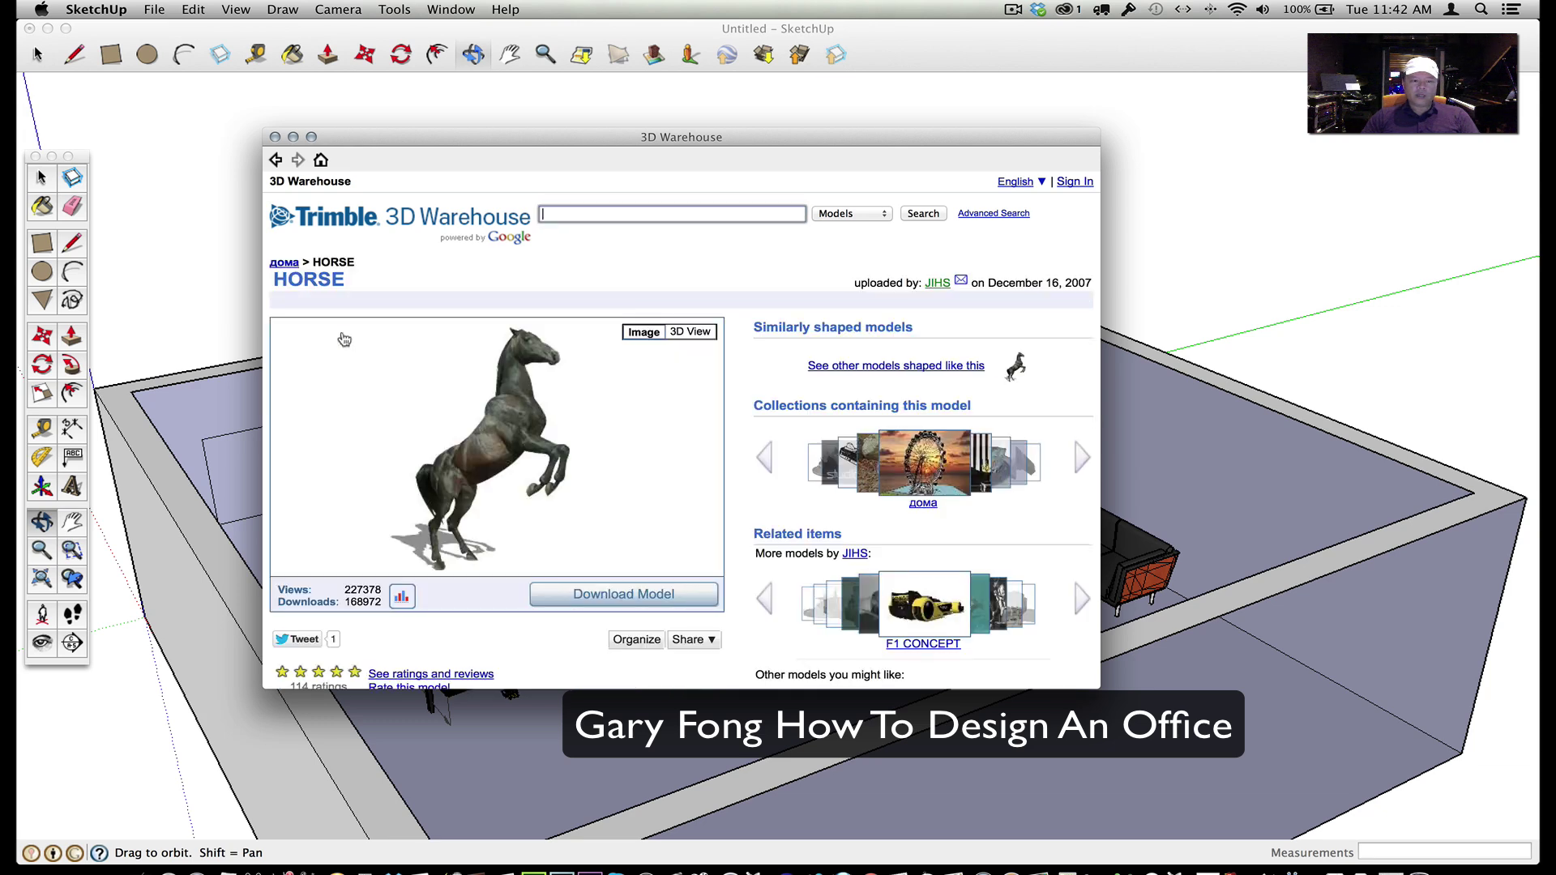
{"action": "left_click", "coordinate": [615, 593]}
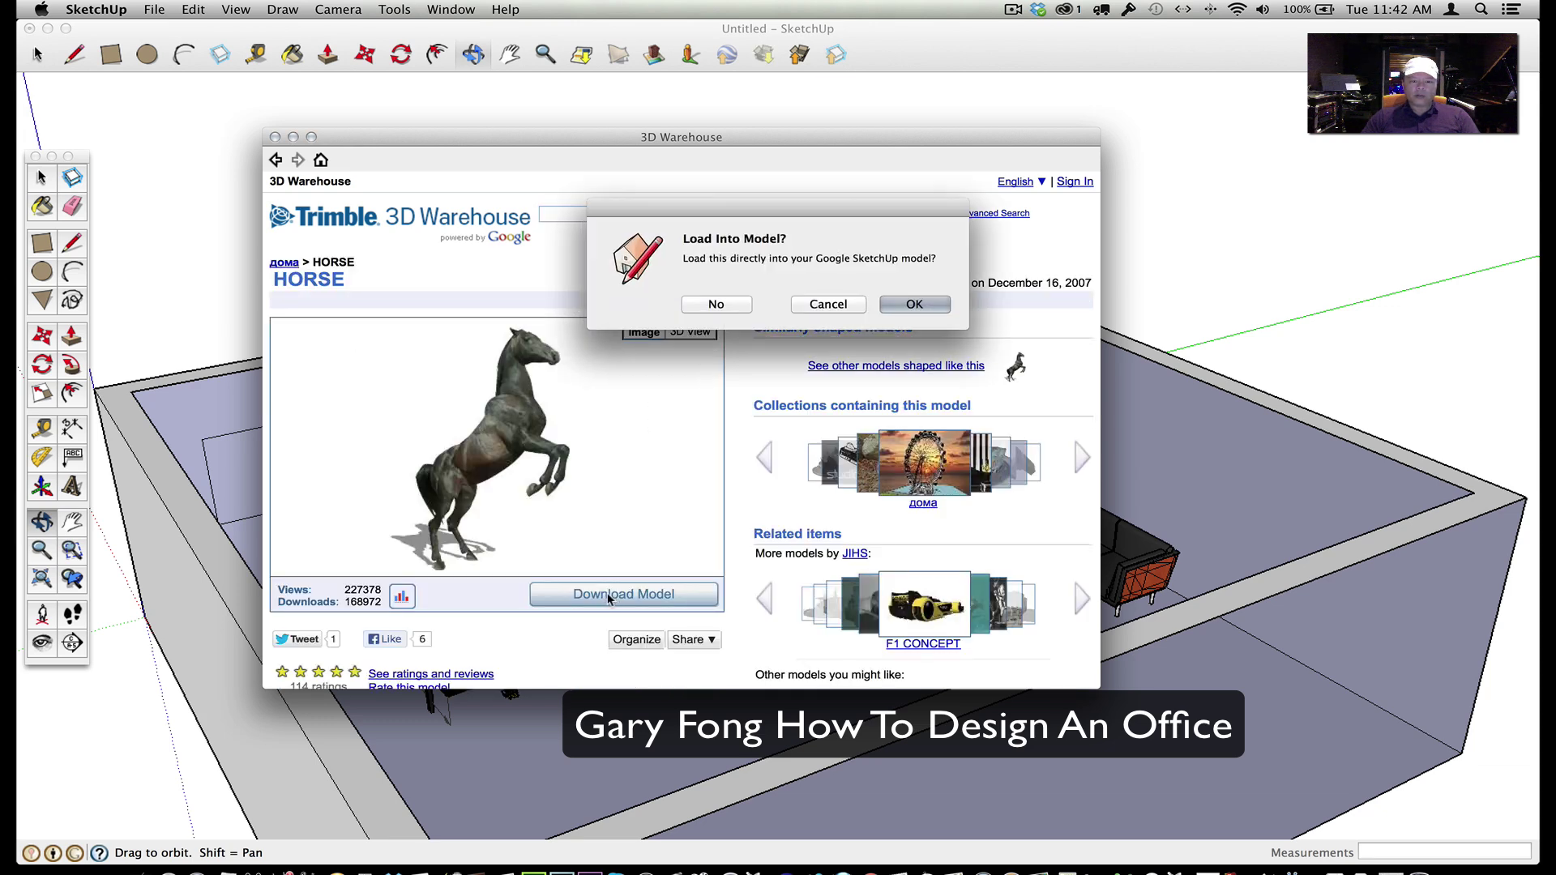
{"action": "left_click", "coordinate": [915, 304]}
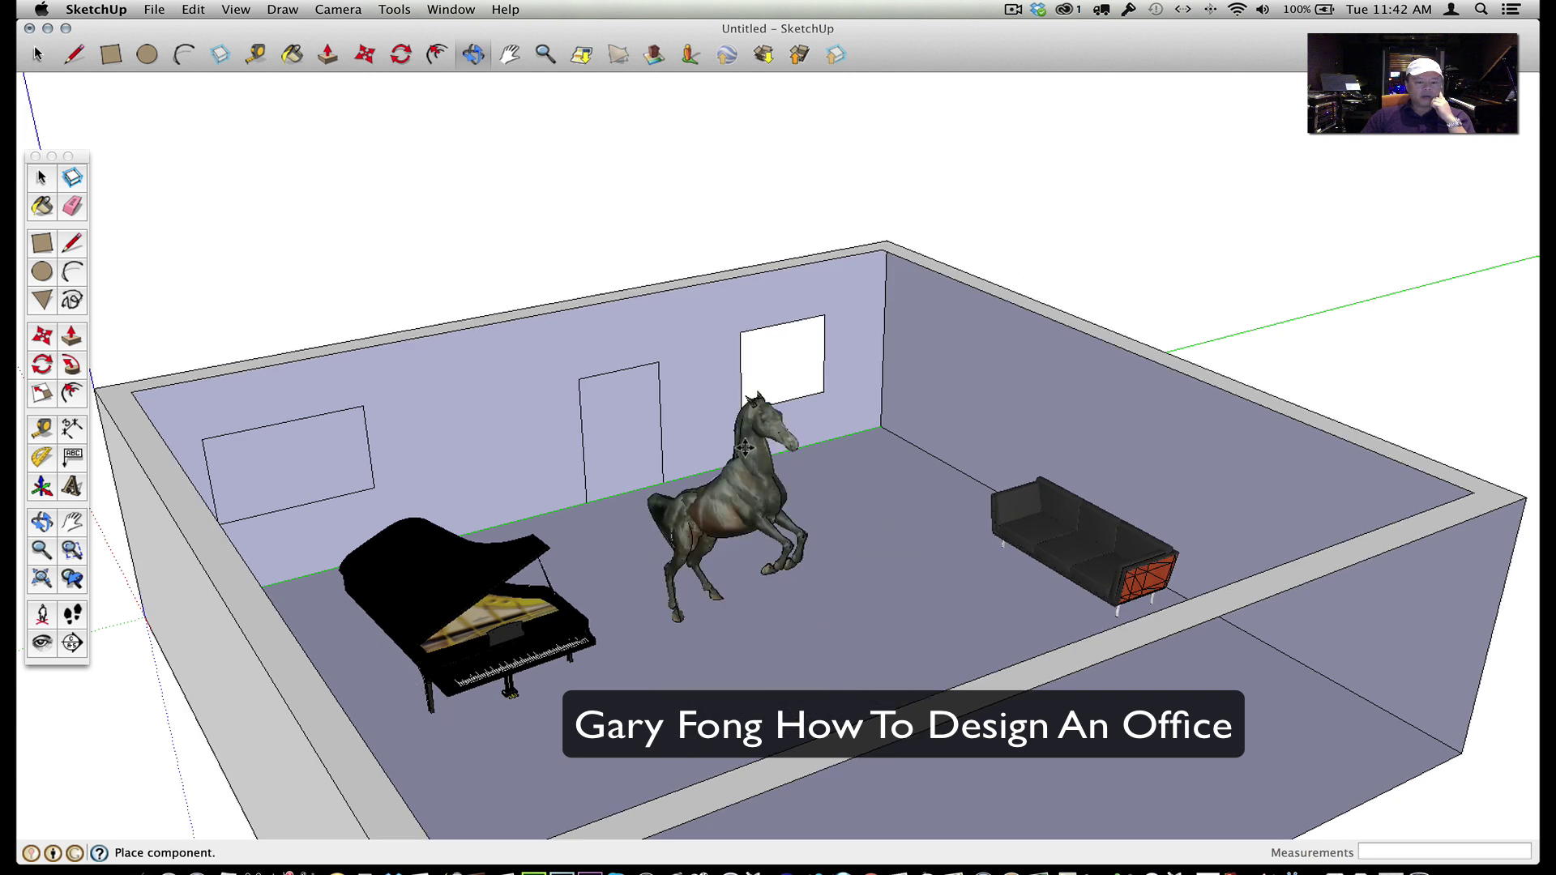
{"action": "left_click", "coordinate": [741, 494]}
{"action": "key", "text": "m"}
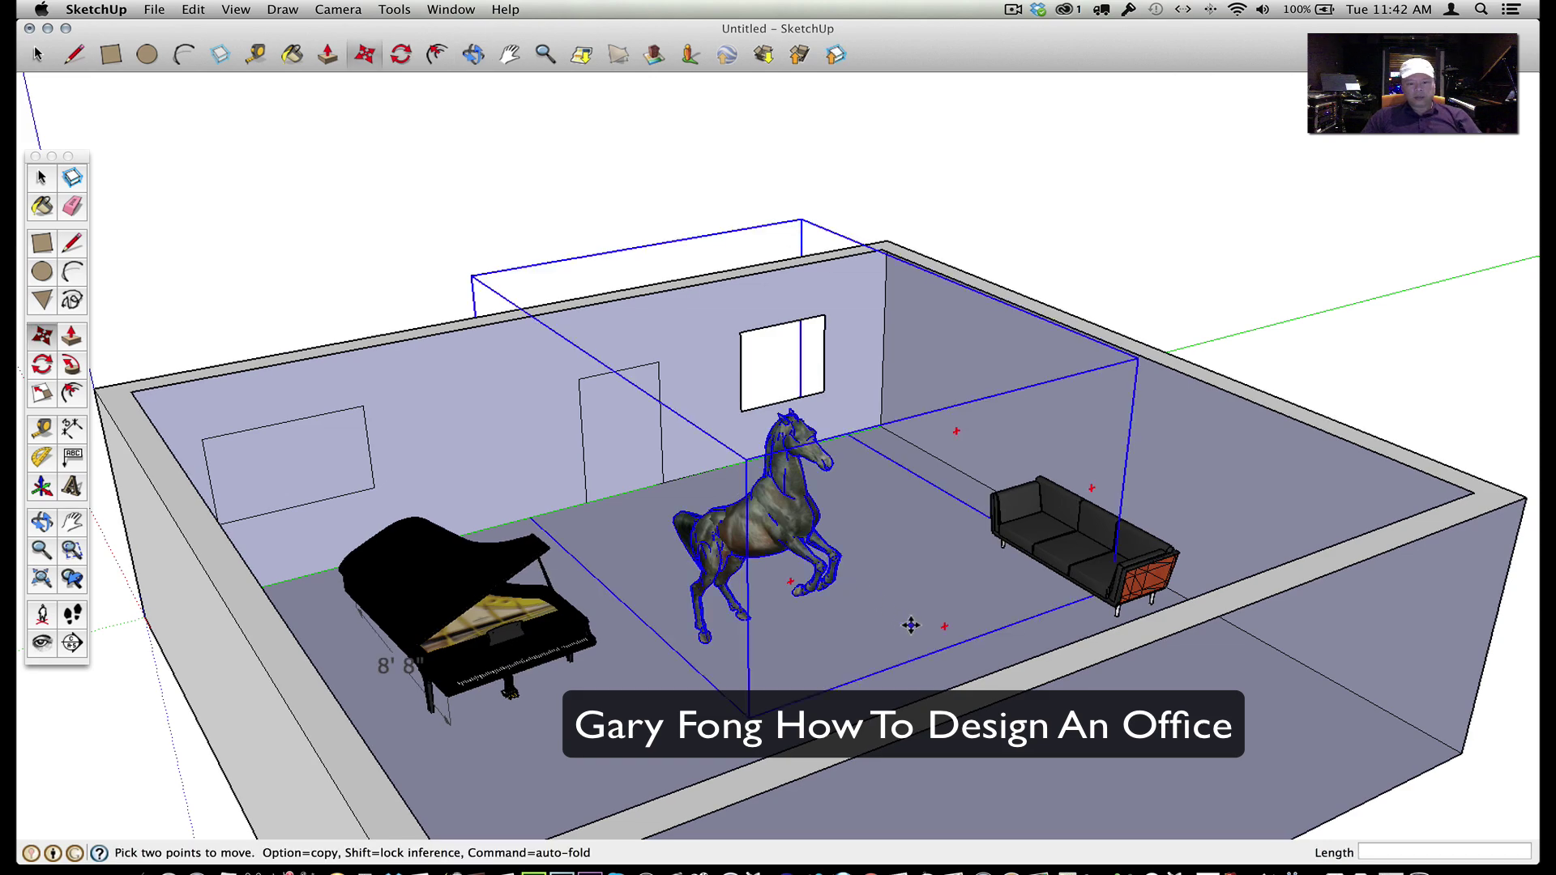
Examine the horse's size and placement relative to the piano, door, window and sofa from several viewpoints, with nothing selected
{"action": "key", "text": "o"}
{"action": "left_click_drag", "start_coordinate": [912, 626], "coordinate": [899, 681]}
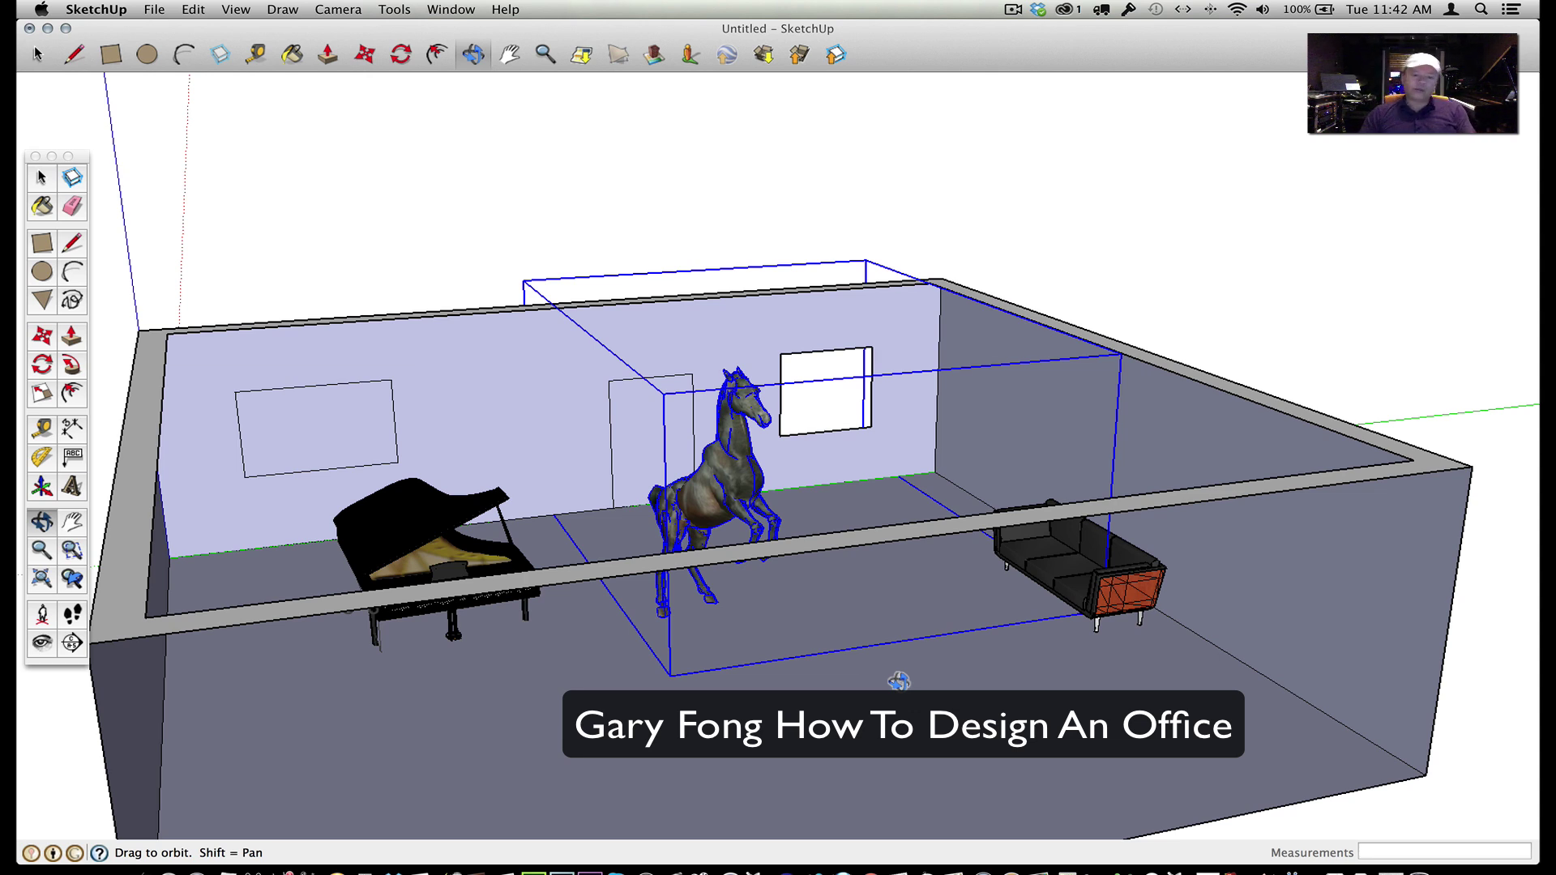
{"action": "left_click_drag", "start_coordinate": [792, 625], "coordinate": [816, 511]}
{"action": "scroll", "coordinate": [816, 510], "scroll_direction": "up", "scroll_amount": 5}
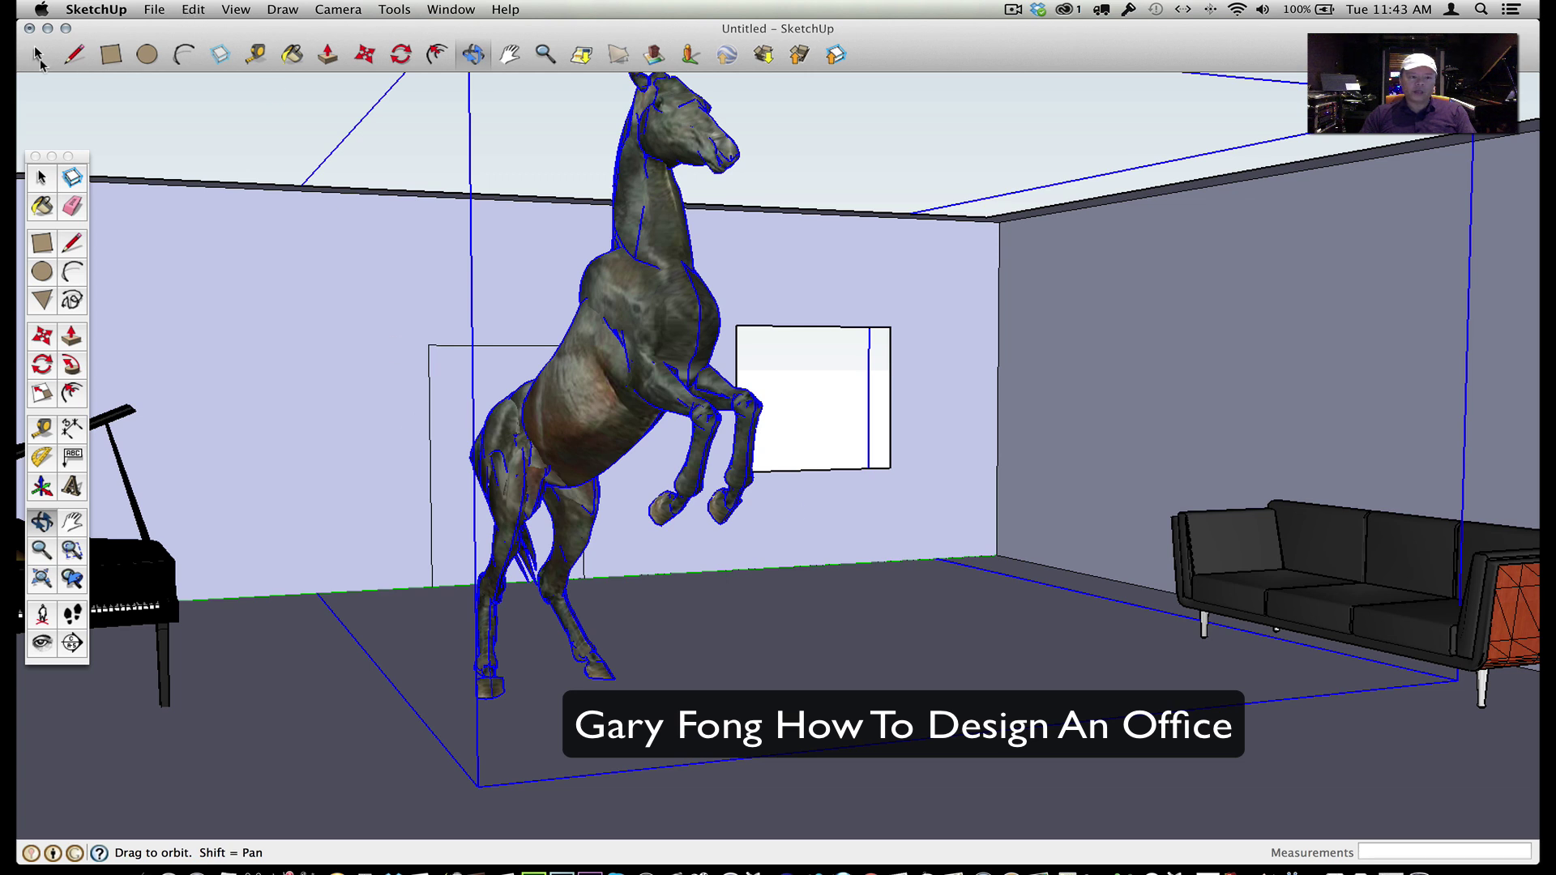
{"action": "left_click", "coordinate": [36, 54]}
{"action": "left_click", "coordinate": [210, 166]}
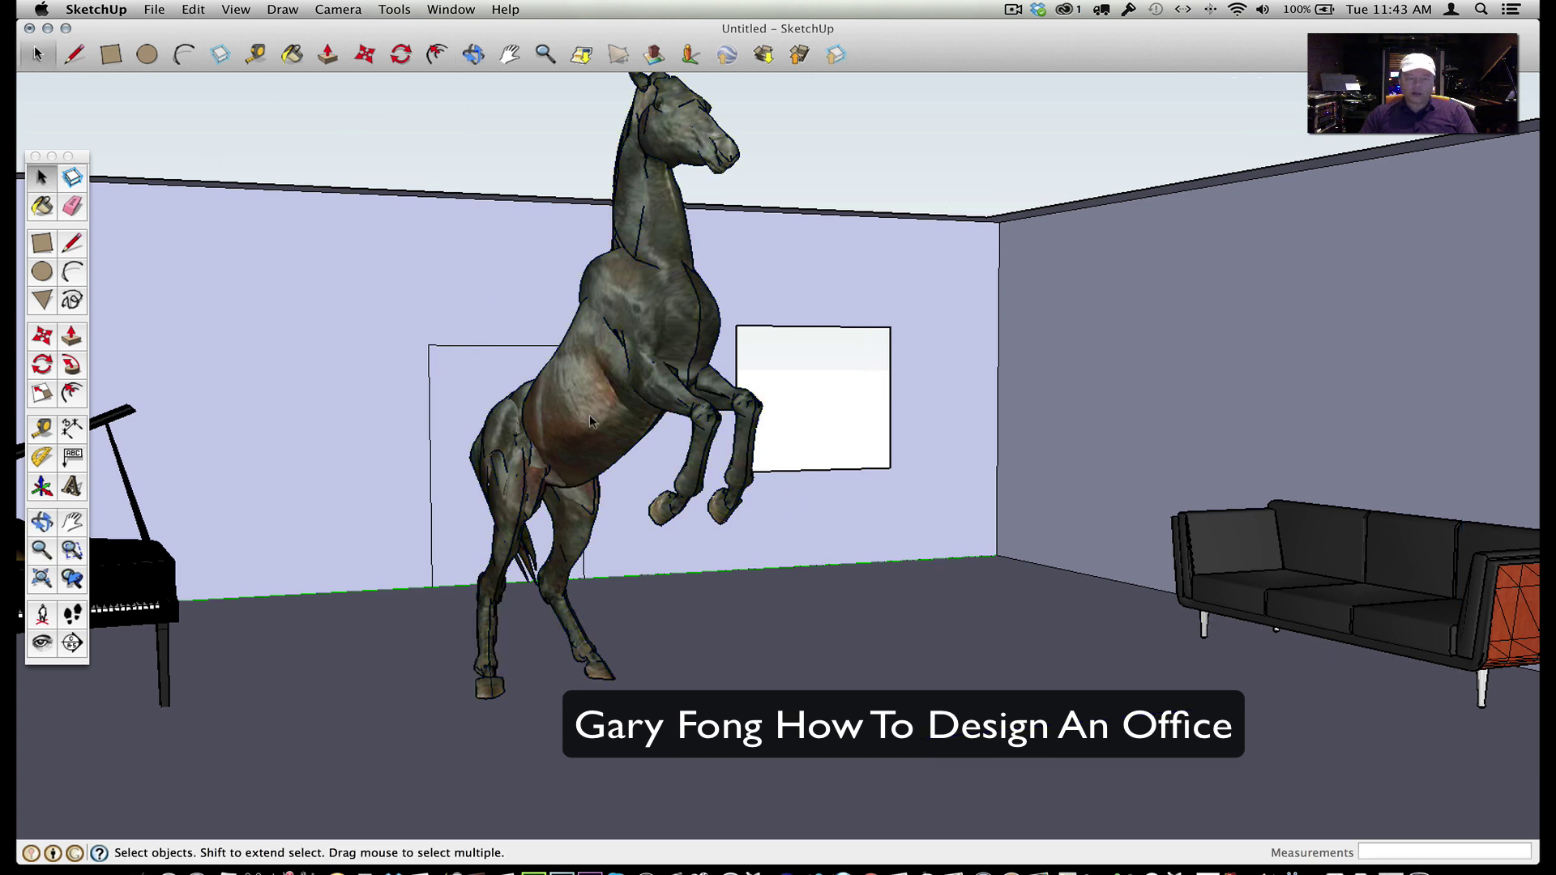
{"action": "key", "text": "h"}
{"action": "left_click_drag", "start_coordinate": [590, 415], "coordinate": [889, 429]}
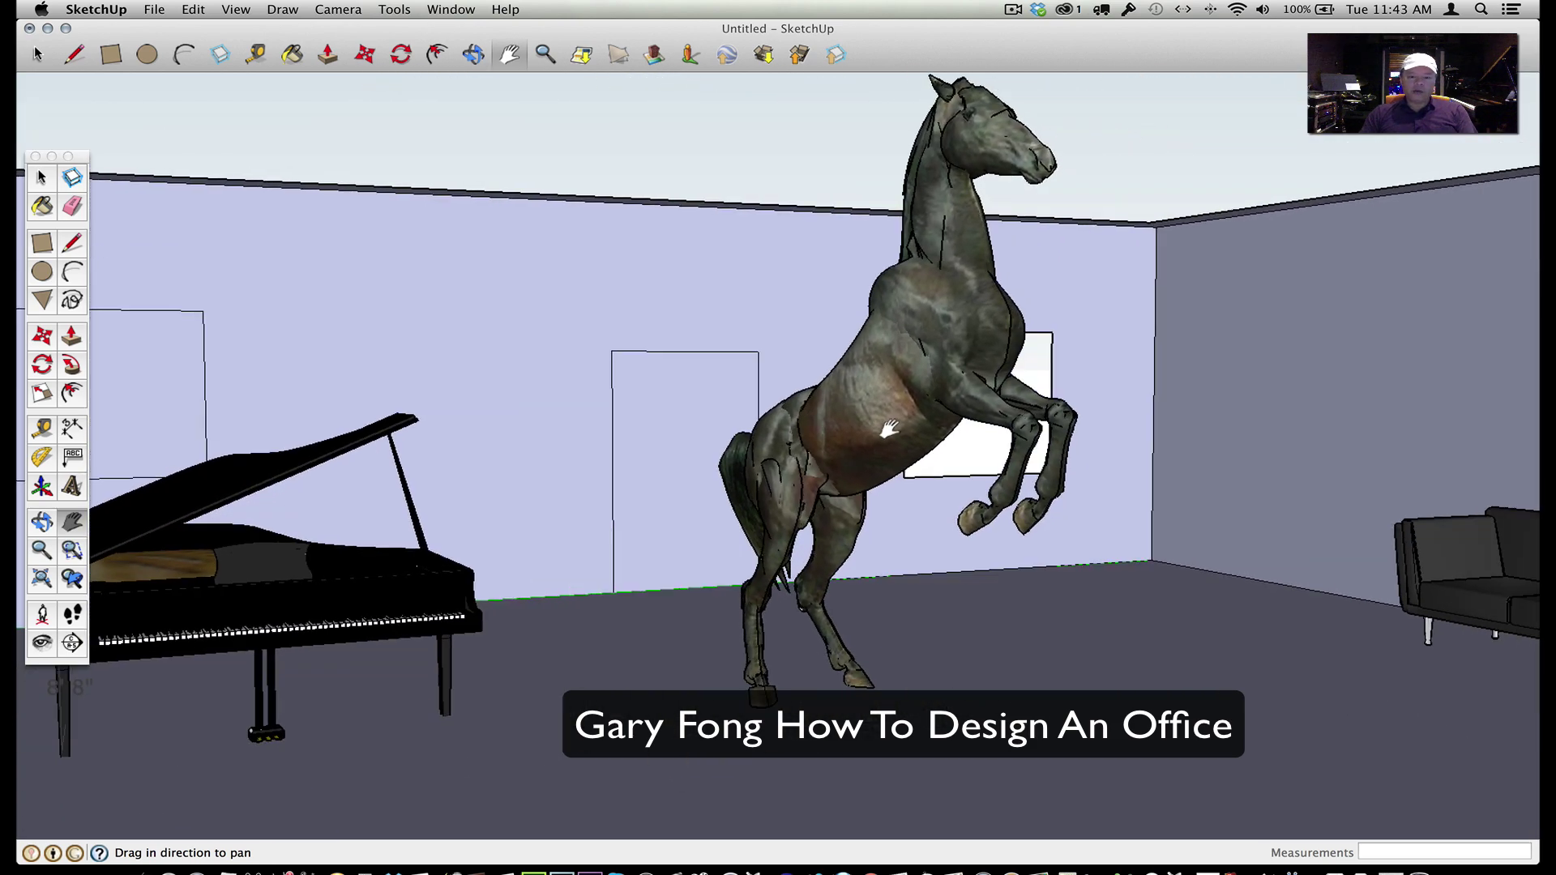
{"action": "scroll", "coordinate": [889, 429], "scroll_direction": "down", "scroll_amount": 5}
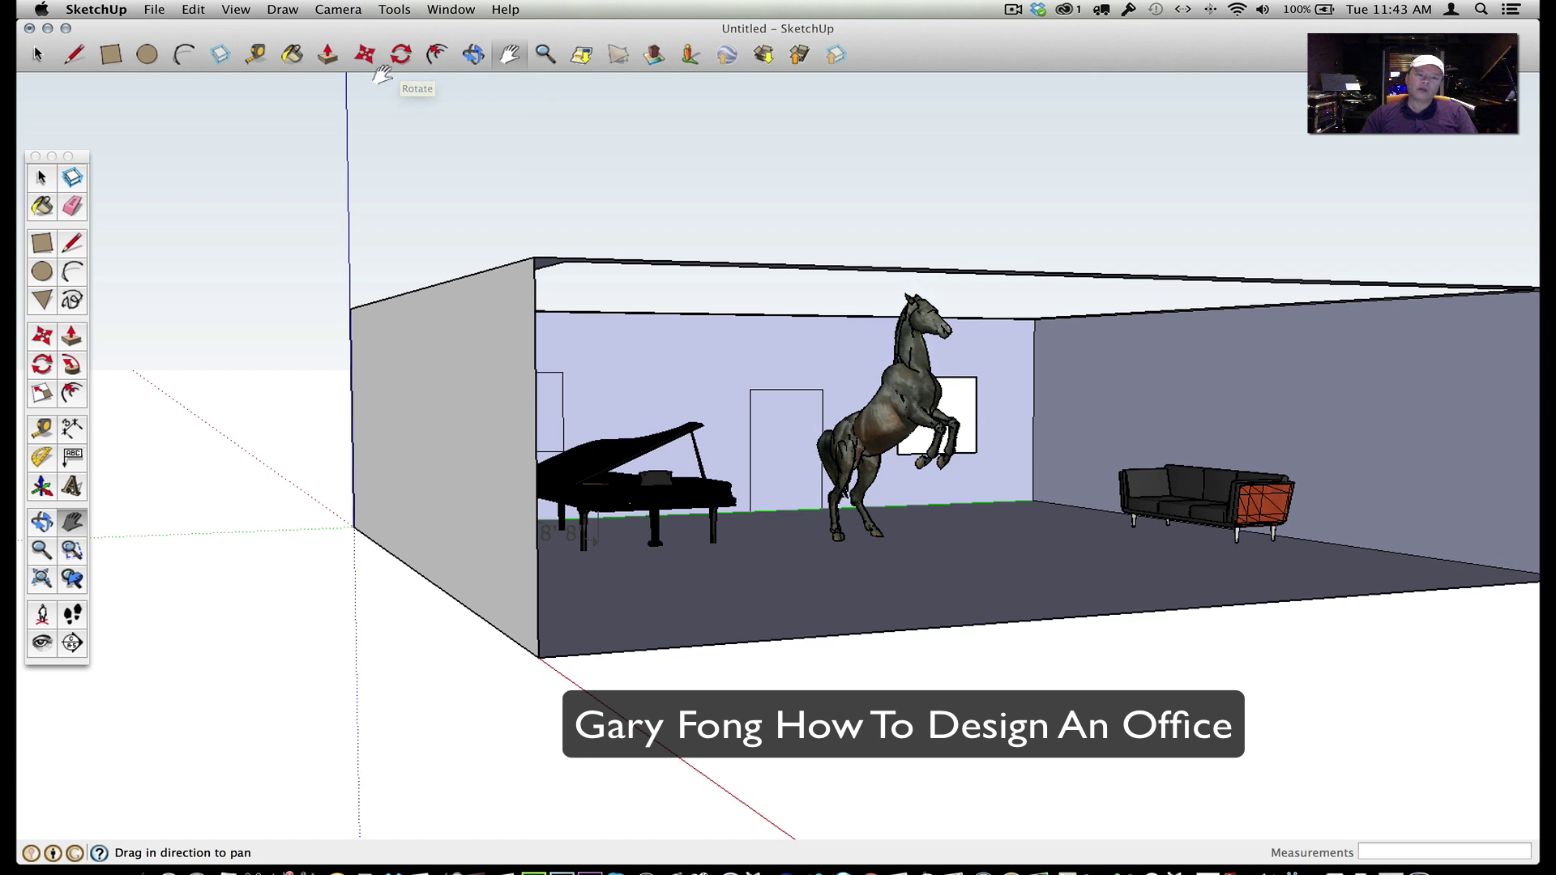
Start the Rotate command
{"action": "left_click", "coordinate": [404, 56]}
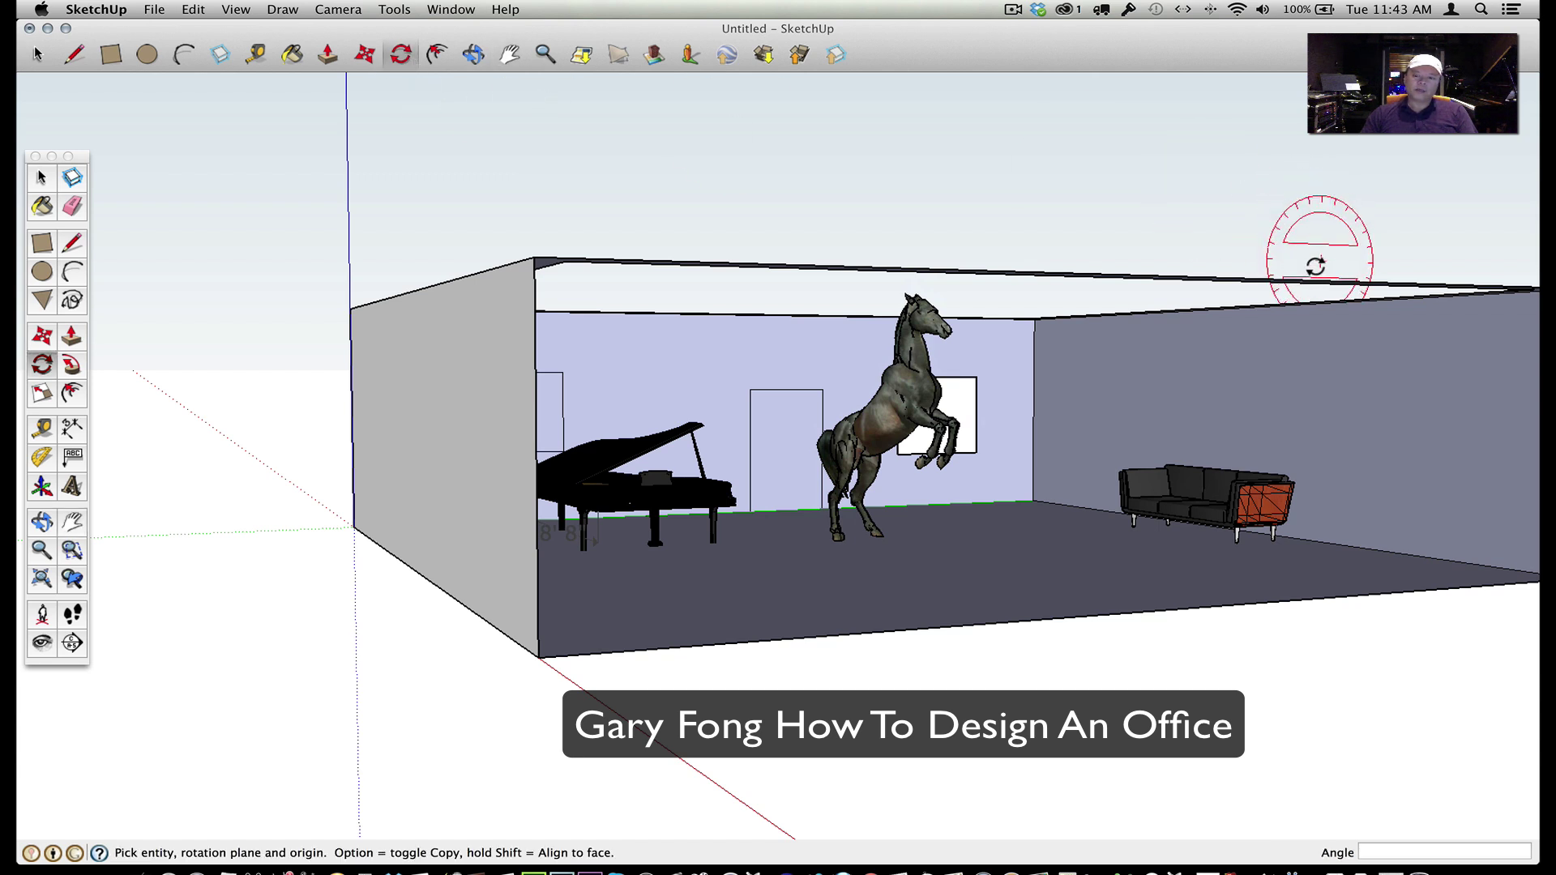